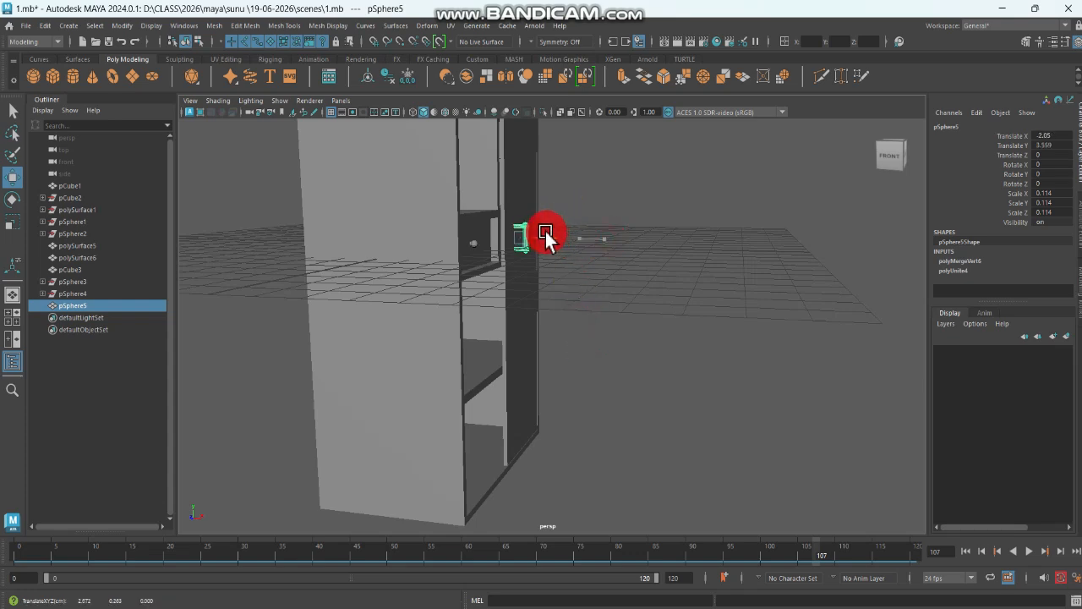
Step: Move the handle onto the front of the wardrobe door at Translate X -2.189 and Translate Z 0.629
{"action": "left_click_drag", "start_coordinate": [541, 227], "coordinate": [462, 245]}
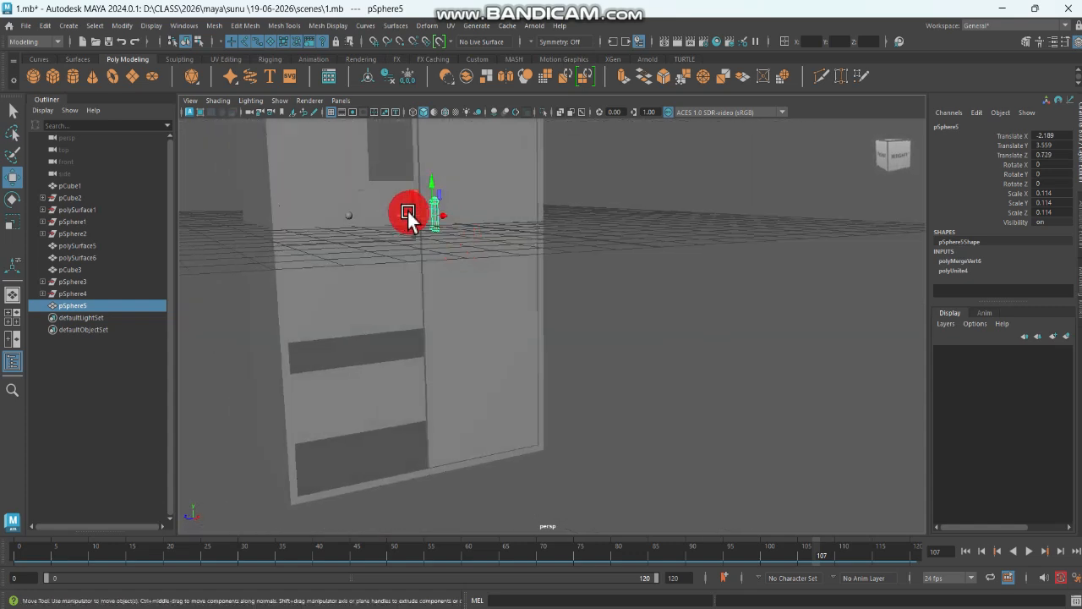
{"action": "left_click_drag", "start_coordinate": [408, 210], "coordinate": [406, 210]}
{"action": "left_click_drag", "start_coordinate": [516, 309], "coordinate": [584, 322], "text": "alt"}
{"action": "scroll", "coordinate": [574, 332], "scroll_direction": "up", "scroll_amount": 6}
{"action": "middle_click_drag", "start_coordinate": [574, 331], "coordinate": [631, 478], "text": "alt"}
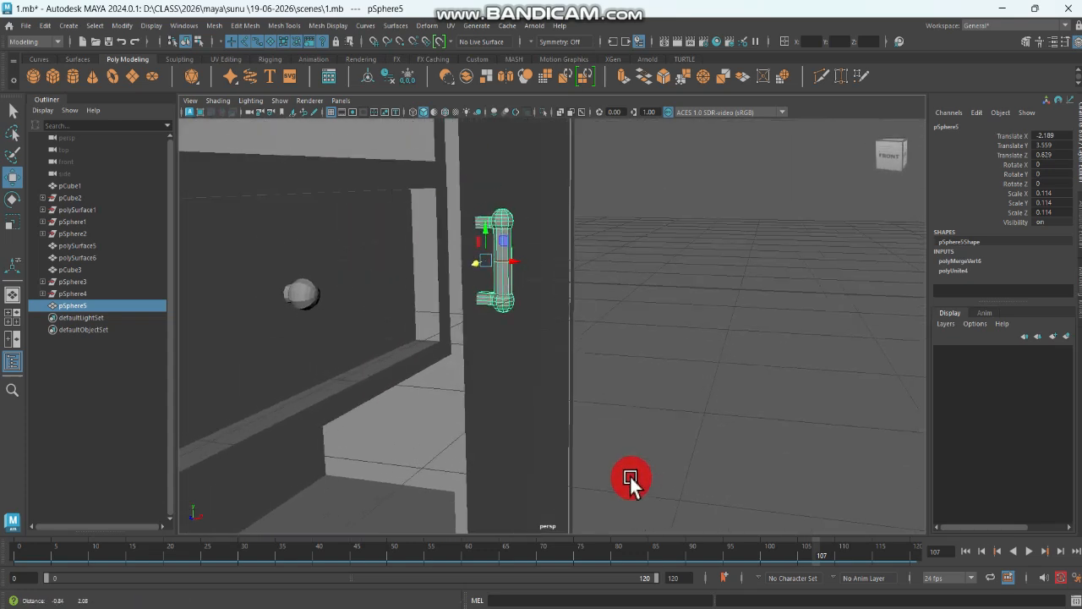
Step: Insert three vertical edge loops on the wardrobe door, placed close to its two side edges
{"action": "left_click", "coordinate": [532, 344]}
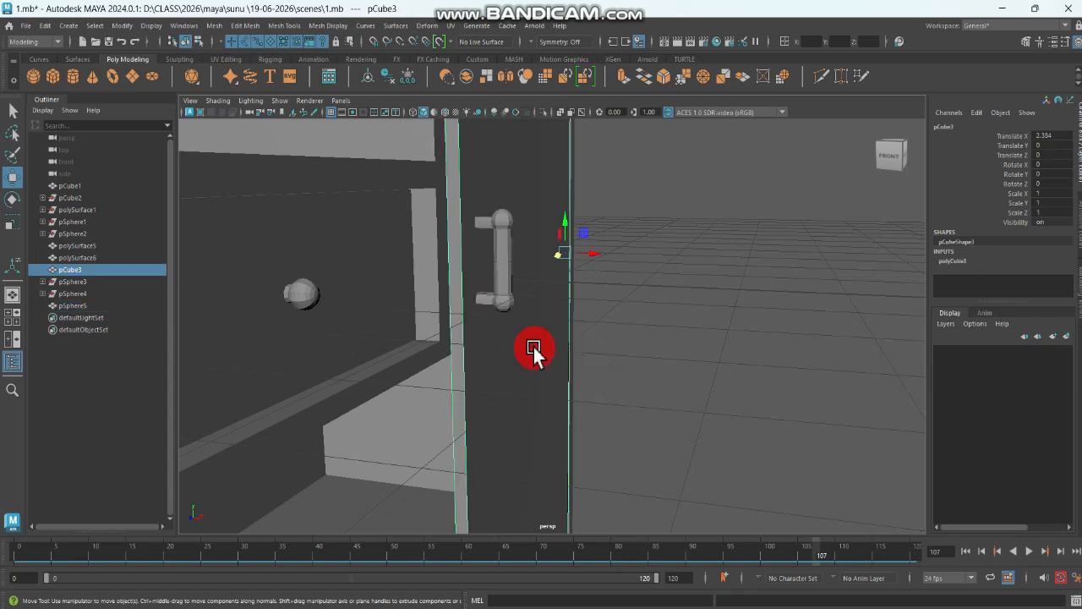
{"action": "left_click_drag", "start_coordinate": [529, 365], "coordinate": [423, 353], "text": "alt"}
{"action": "middle_click_drag", "start_coordinate": [406, 346], "coordinate": [482, 541], "text": "alt"}
{"action": "left_click_drag", "start_coordinate": [521, 312], "coordinate": [515, 456], "text": "alt"}
{"action": "right_click_drag", "start_coordinate": [508, 236], "coordinate": [470, 247]}
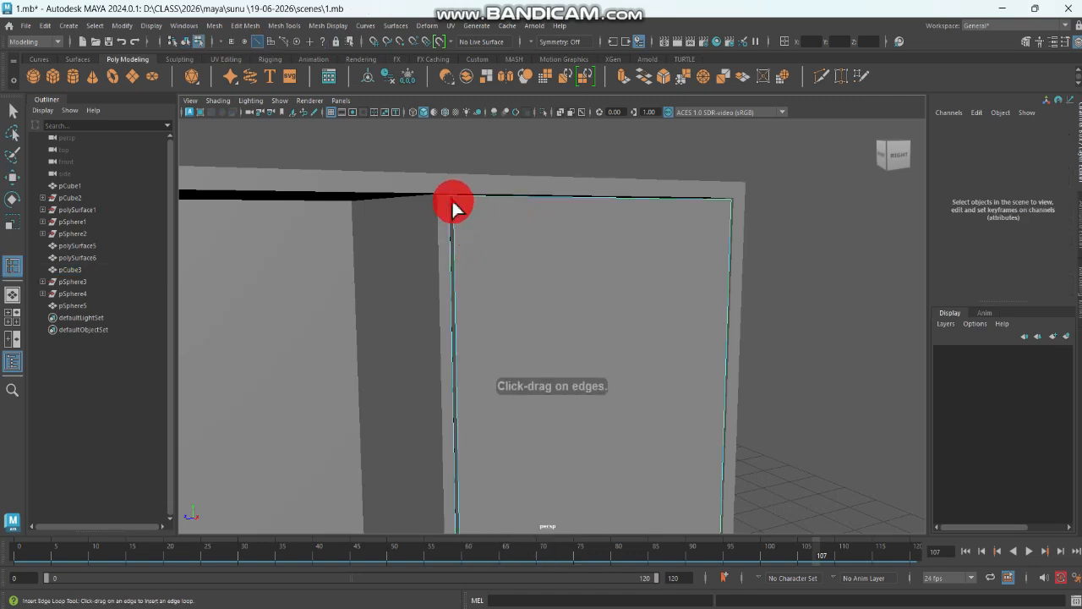
{"action": "left_click", "coordinate": [454, 195]}
{"action": "left_click", "coordinate": [461, 197]}
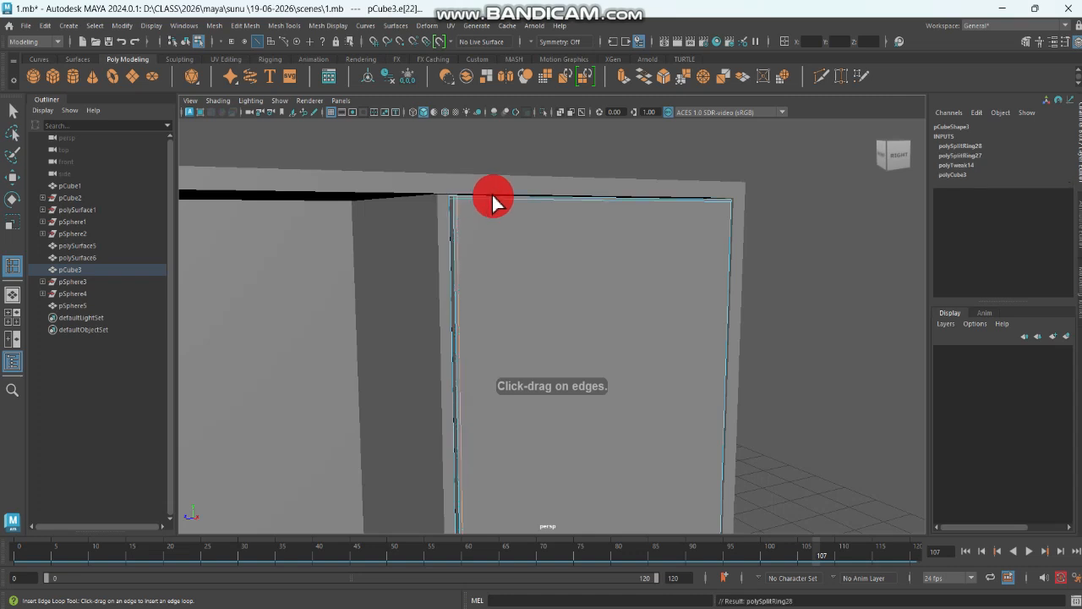
{"action": "left_click", "coordinate": [727, 199]}
Step: Insert supporting edge loops near the door's lower corner and through its thickness, then return to object mode with nothing selected
{"action": "middle_click_drag", "start_coordinate": [675, 312], "coordinate": [633, 111], "text": "alt"}
{"action": "left_click_drag", "start_coordinate": [569, 303], "coordinate": [539, 290], "text": "alt"}
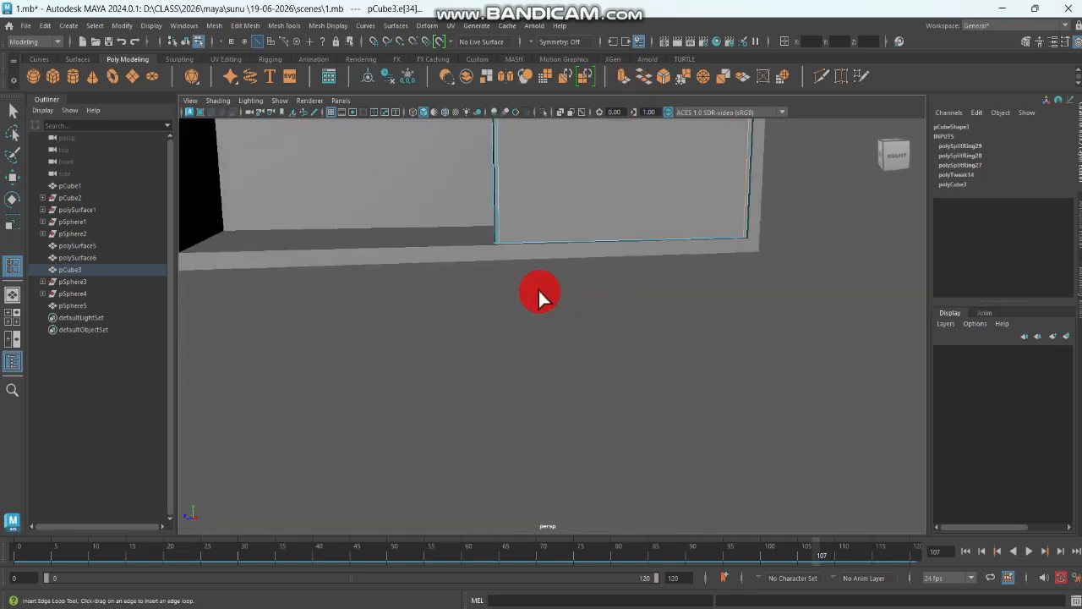
{"action": "left_click", "coordinate": [497, 242]}
{"action": "left_click_drag", "start_coordinate": [713, 210], "coordinate": [630, 263], "text": "alt"}
{"action": "left_click", "coordinate": [585, 270]}
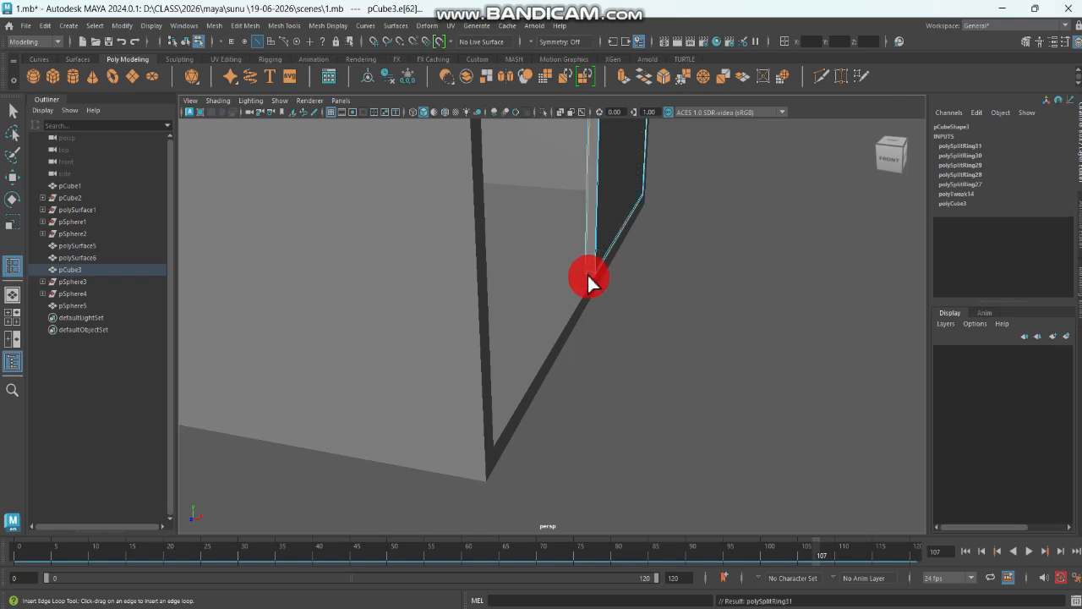
{"action": "left_click", "coordinate": [591, 271]}
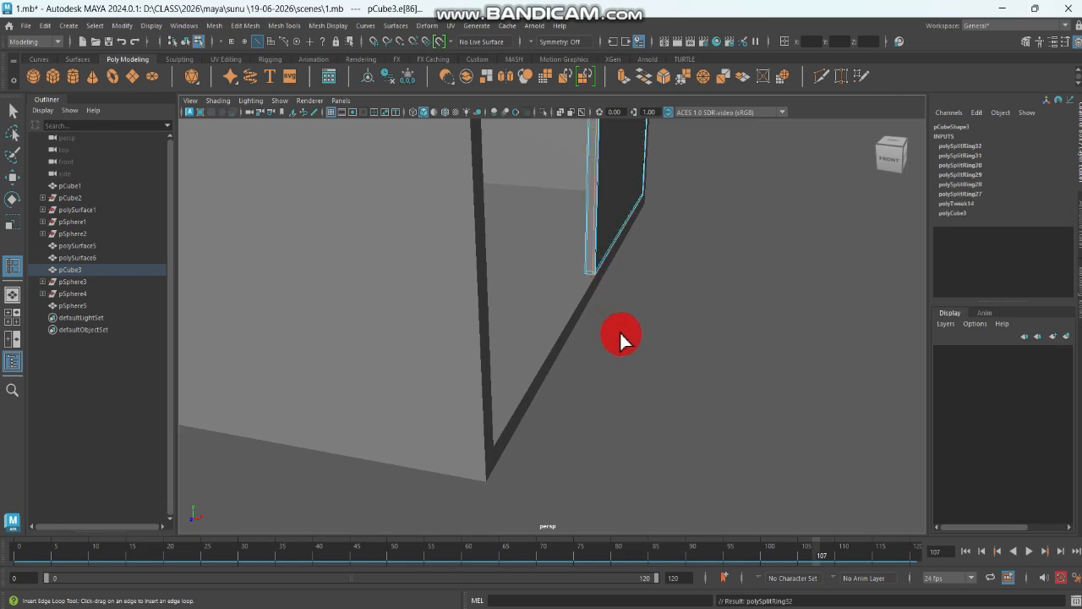
{"action": "left_click_drag", "start_coordinate": [635, 270], "coordinate": [570, 520], "text": "alt"}
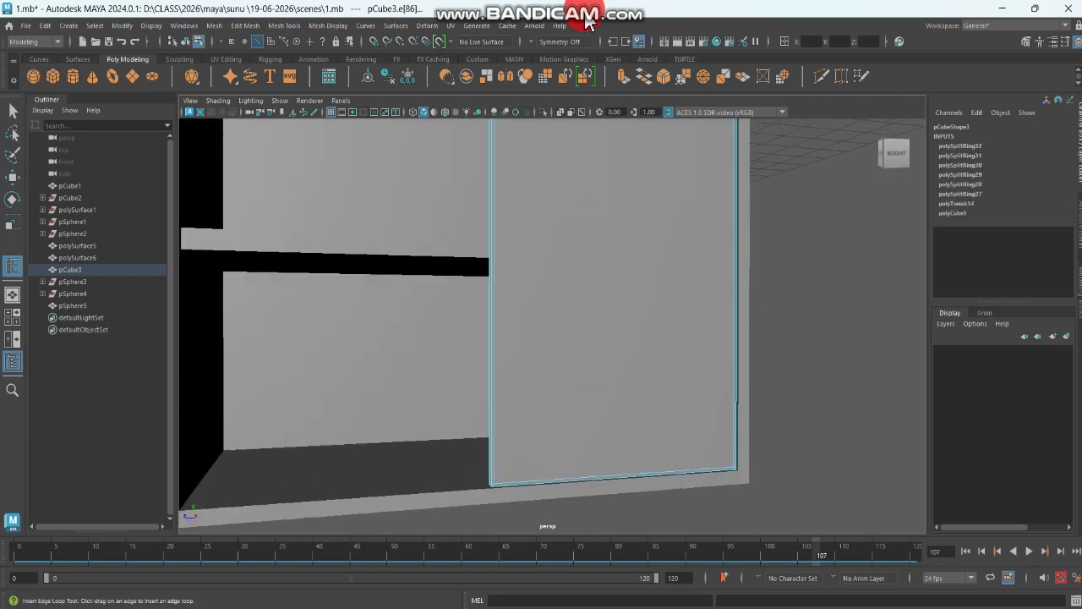
{"action": "left_click", "coordinate": [8, 116]}
{"action": "scroll", "coordinate": [568, 303], "scroll_direction": "down", "scroll_amount": 6}
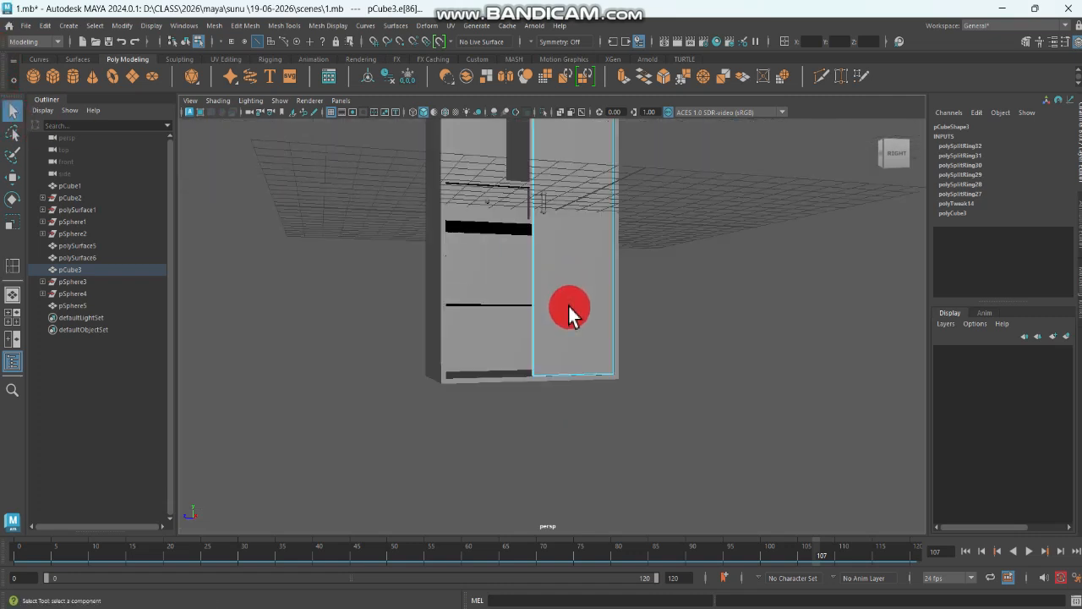
{"action": "right_click_drag", "start_coordinate": [568, 261], "coordinate": [616, 242]}
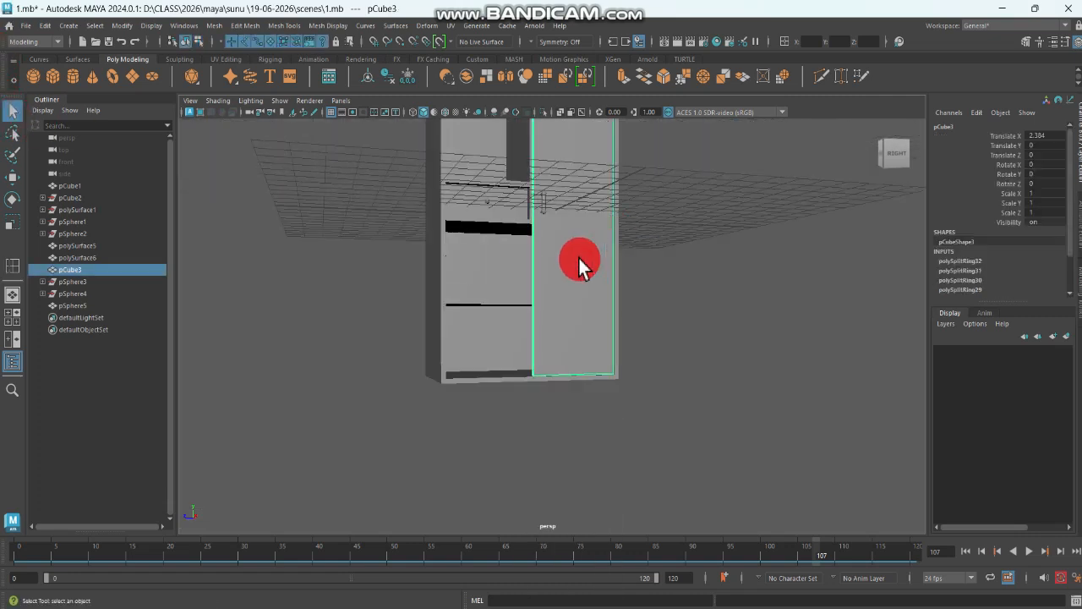
{"action": "left_click", "coordinate": [703, 353]}
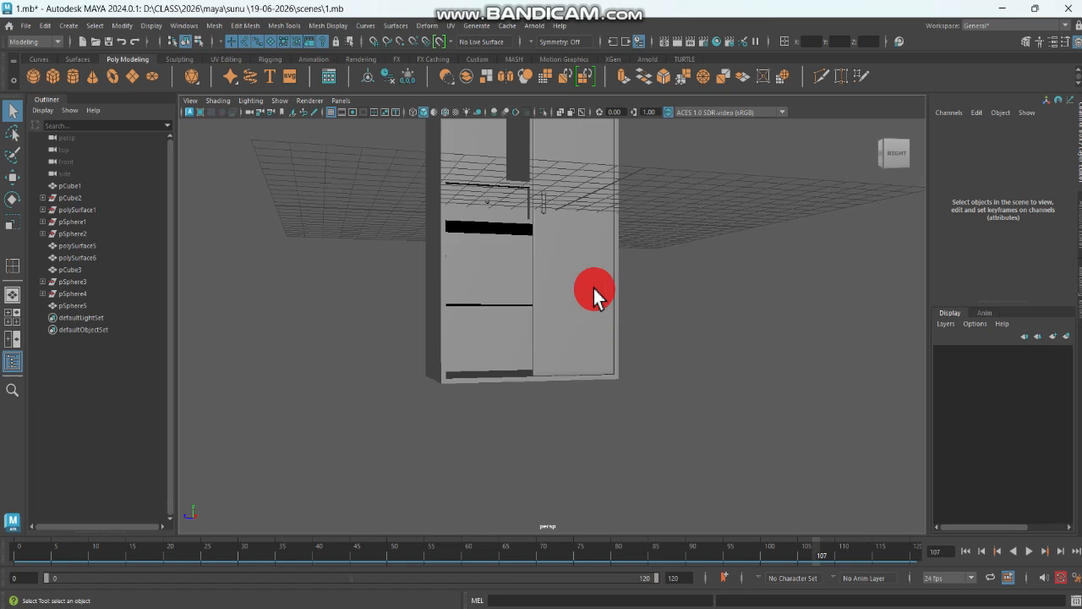
Step: Preview the door handle with smooth mesh display
{"action": "left_click_drag", "start_coordinate": [618, 295], "coordinate": [674, 311], "text": "alt"}
{"action": "scroll", "coordinate": [630, 308], "scroll_direction": "up", "scroll_amount": 6}
{"action": "middle_click_drag", "start_coordinate": [627, 318], "coordinate": [586, 504], "text": "alt"}
{"action": "left_click", "coordinate": [529, 270]}
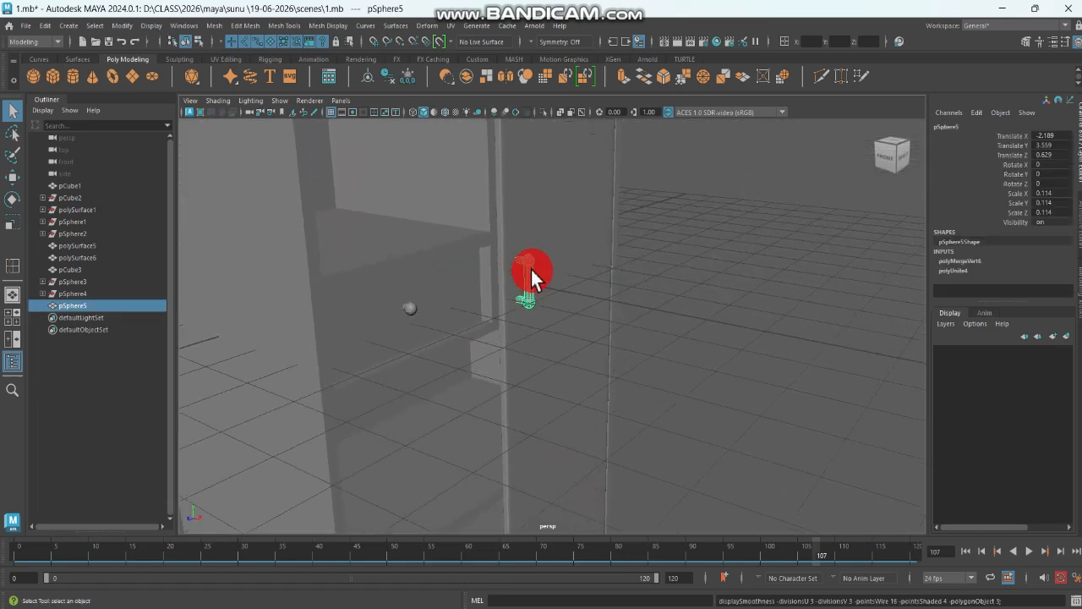
{"action": "left_click", "coordinate": [664, 284]}
{"action": "scroll", "coordinate": [648, 317], "scroll_direction": "up", "scroll_amount": 4}
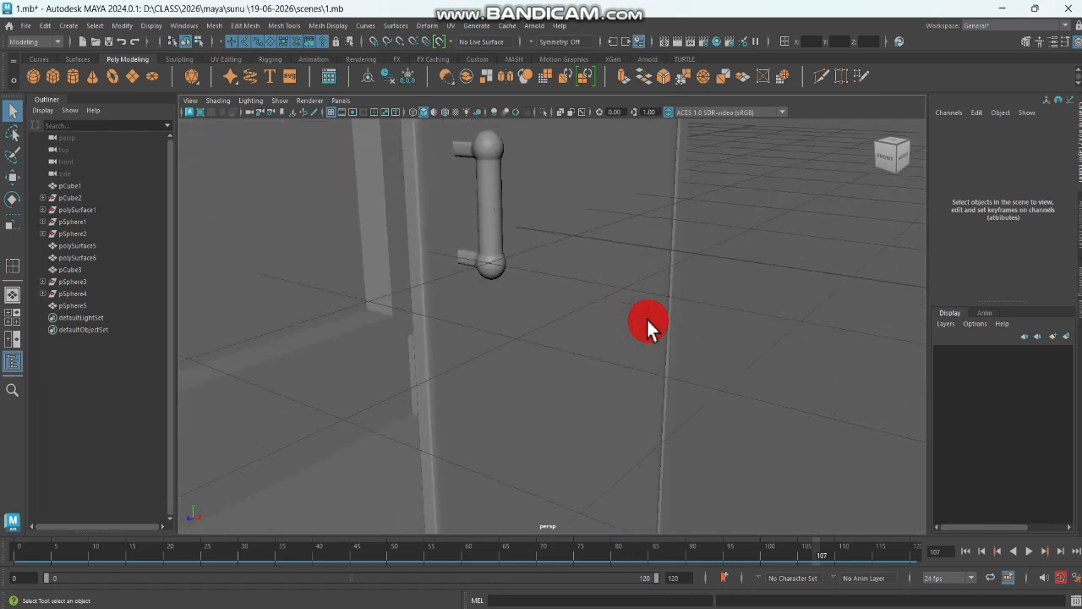
{"action": "left_click", "coordinate": [482, 185]}
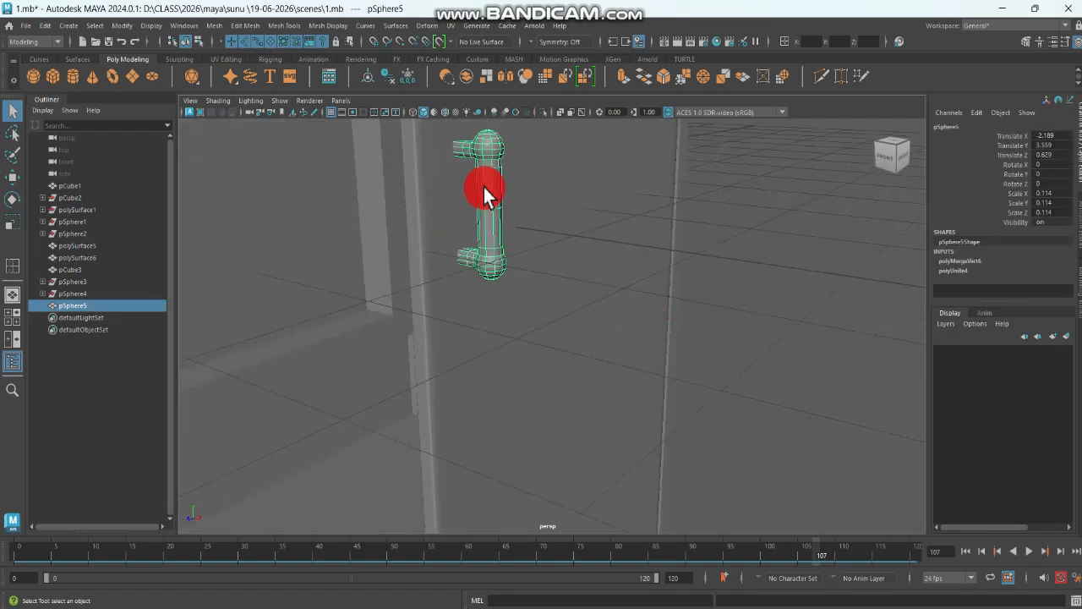
Step: Examine the door's edge loops along its side edges and at the bottom corner
{"action": "left_click", "coordinate": [532, 369]}
{"action": "mouse_move", "coordinate": [533, 368]}
{"action": "left_mouse_down", "text": "alt"}
{"action": "mouse_move", "coordinate": [611, 370]}
{"action": "mouse_move", "coordinate": [527, 363]}
{"action": "mouse_move", "coordinate": [549, 372]}
{"action": "left_mouse_up", "text": "alt"}
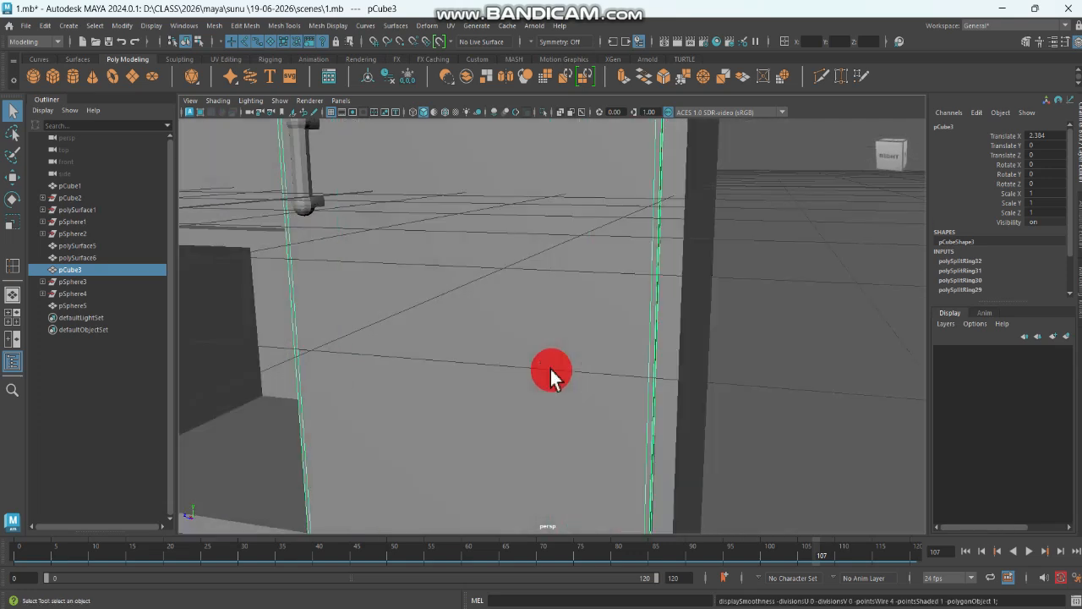
{"action": "left_click_drag", "start_coordinate": [584, 404], "coordinate": [542, 348], "text": "alt"}
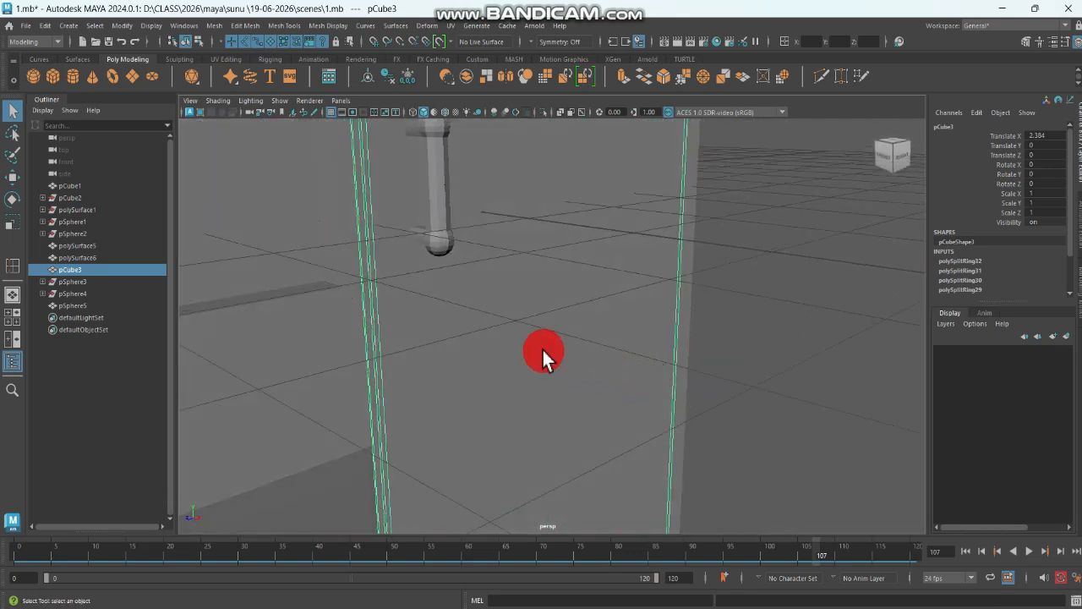
{"action": "scroll", "coordinate": [542, 345], "scroll_direction": "up", "scroll_amount": 4}
{"action": "middle_click_drag", "start_coordinate": [539, 343], "coordinate": [687, 497], "text": "alt"}
{"action": "left_click_drag", "start_coordinate": [616, 457], "coordinate": [482, 387], "text": "alt"}
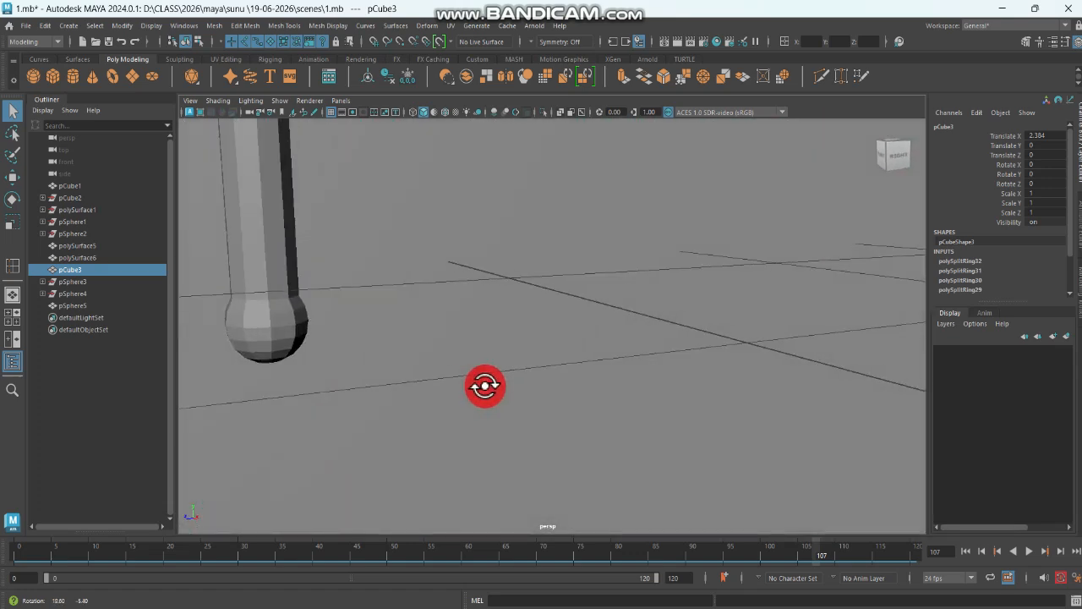
{"action": "middle_click_drag", "start_coordinate": [483, 387], "coordinate": [601, 244], "text": "alt"}
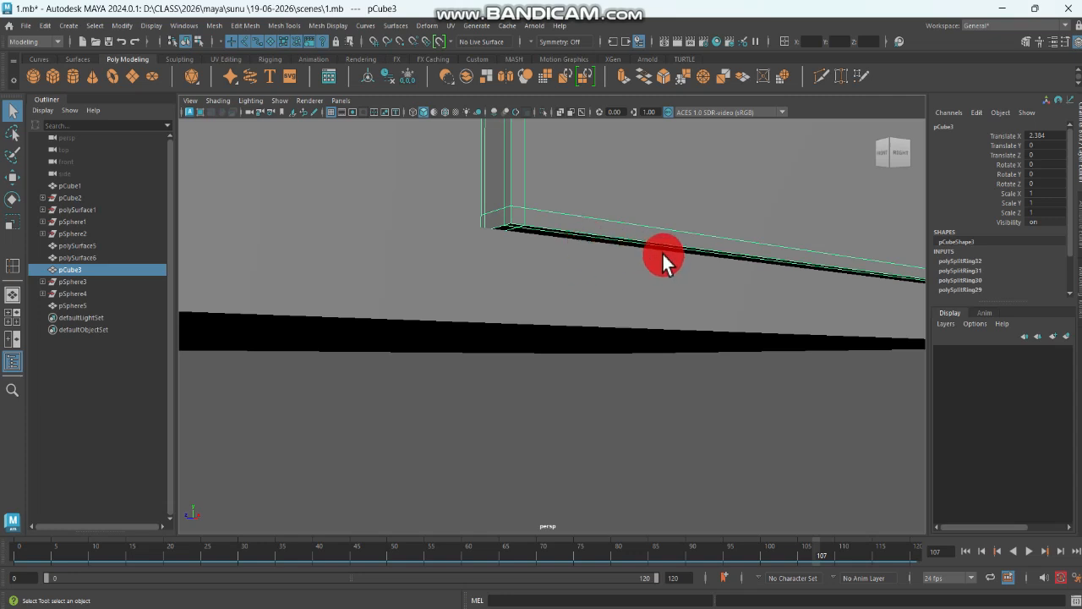
{"action": "middle_click_drag", "start_coordinate": [665, 253], "coordinate": [504, 240], "text": "alt"}
{"action": "left_click_drag", "start_coordinate": [671, 261], "coordinate": [635, 276], "text": "alt"}
{"action": "middle_click_drag", "start_coordinate": [635, 275], "coordinate": [594, 541], "text": "alt"}
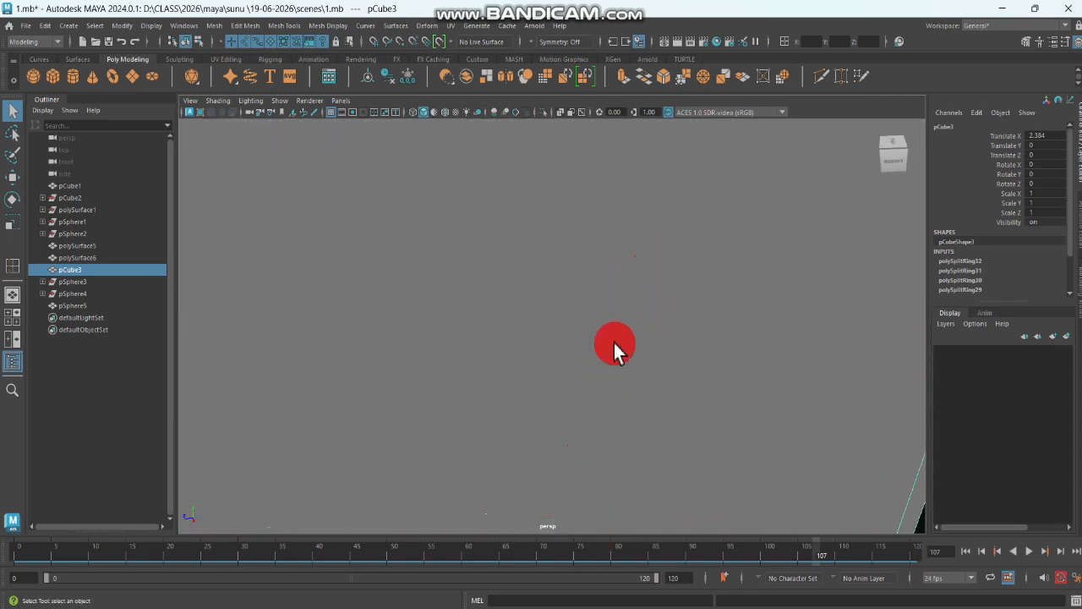
Step: Combine the wardrobe door and its handle into a single mesh
{"action": "scroll", "coordinate": [615, 342], "scroll_direction": "down", "scroll_amount": 8}
{"action": "middle_click_drag", "start_coordinate": [616, 343], "coordinate": [628, 572], "text": "alt"}
{"action": "middle_click_drag", "start_coordinate": [607, 212], "coordinate": [603, 386], "text": "alt"}
{"action": "left_click_drag", "start_coordinate": [579, 329], "coordinate": [606, 307], "text": "alt"}
{"action": "left_click", "coordinate": [583, 478], "text": "shift"}
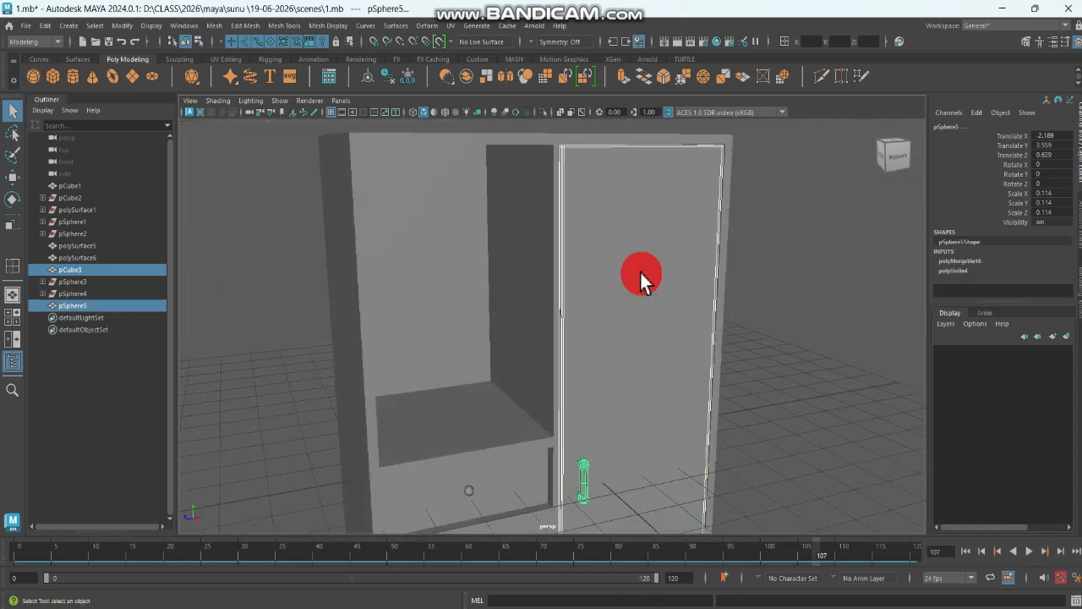
{"action": "left_click", "coordinate": [222, 25]}
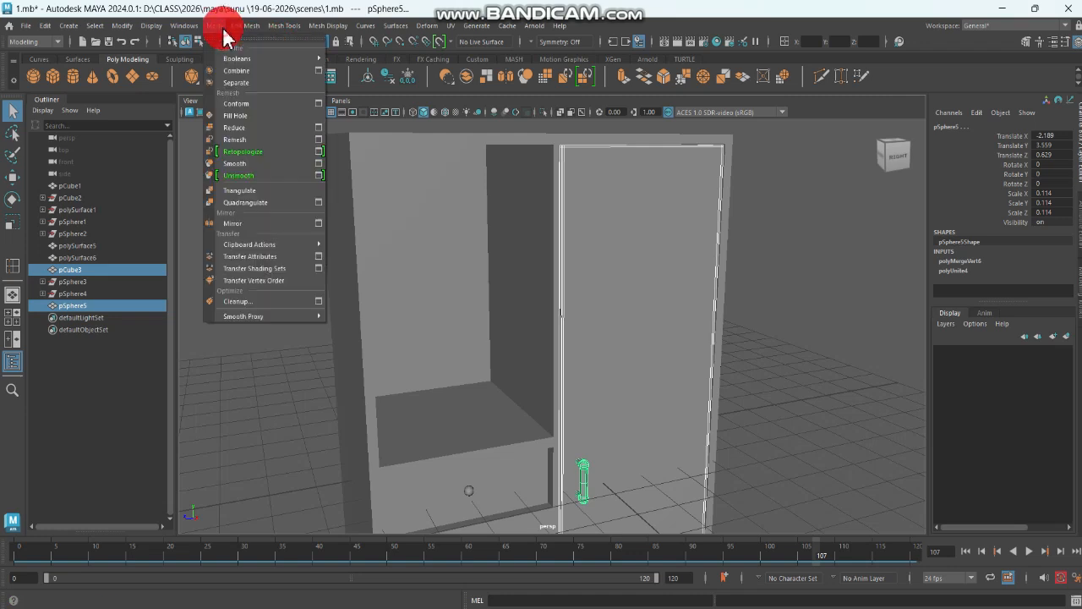
{"action": "left_click", "coordinate": [235, 79]}
{"action": "scroll", "coordinate": [610, 383], "scroll_direction": "down", "scroll_amount": 5}
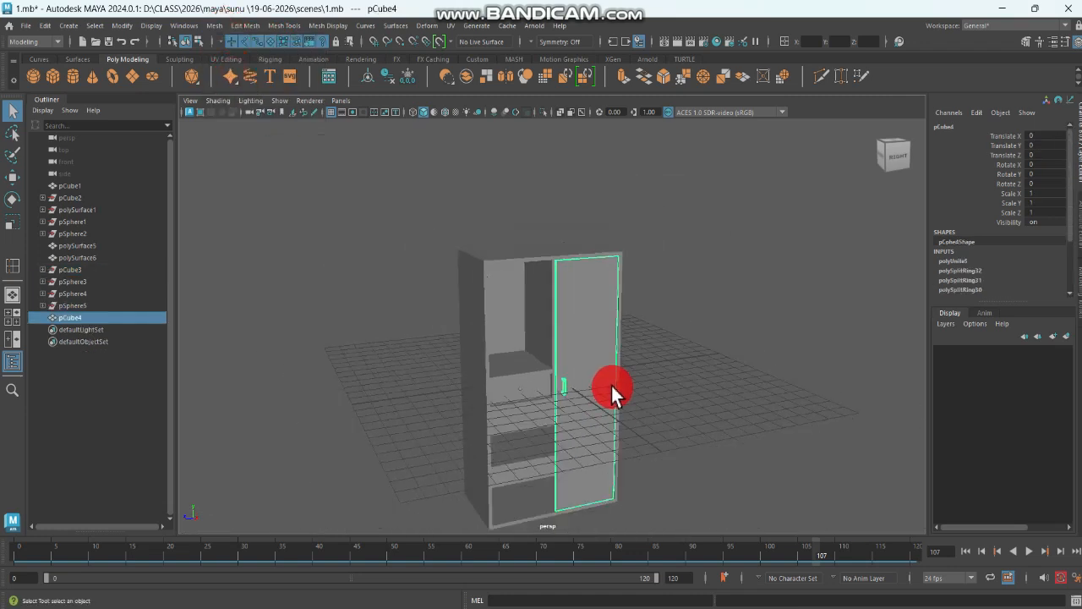
Step: Turn on smooth mesh display for the combined door and handle, and deselect it
{"action": "scroll", "coordinate": [618, 381], "scroll_direction": "up", "scroll_amount": 2}
{"action": "key", "text": "3"}
{"action": "right_click_drag", "start_coordinate": [602, 372], "coordinate": [678, 245]}
{"action": "left_click", "coordinate": [720, 325]}
{"action": "scroll", "coordinate": [735, 347], "scroll_direction": "down", "scroll_amount": 3}
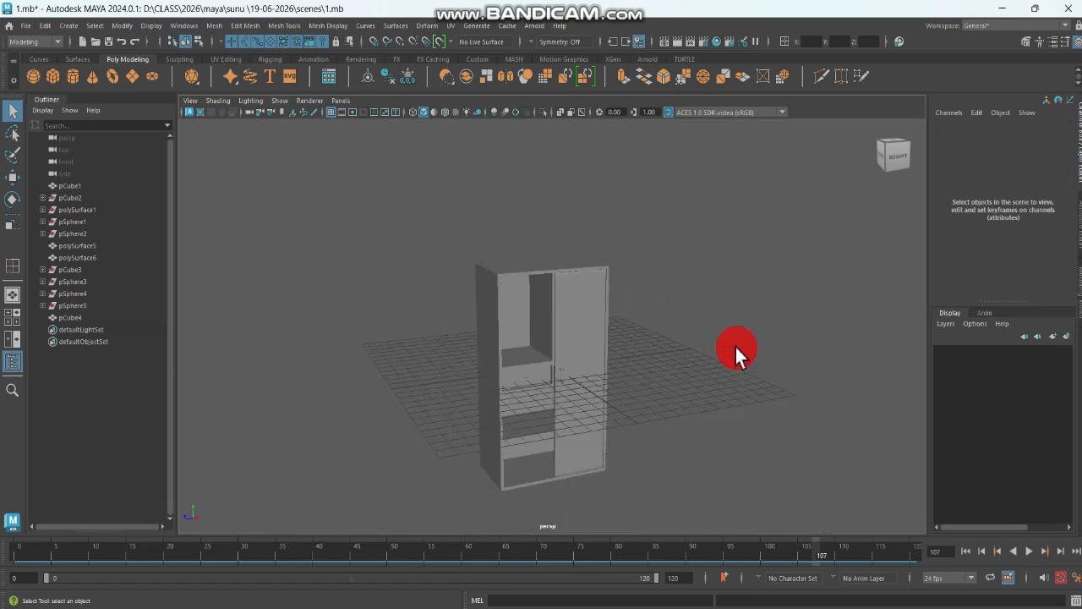
{"action": "scroll", "coordinate": [640, 338], "scroll_direction": "up", "scroll_amount": 3}
{"action": "left_click_drag", "start_coordinate": [640, 339], "coordinate": [536, 314], "text": "alt"}
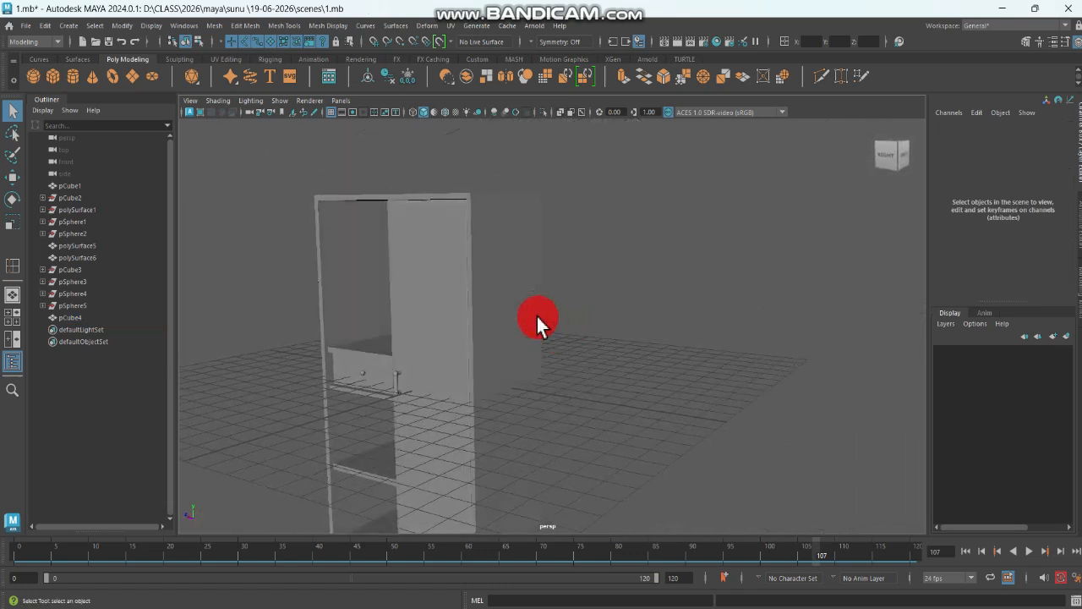
Step: Delete the construction history of the combined door mesh
{"action": "left_click", "coordinate": [445, 273]}
{"action": "left_click_drag", "start_coordinate": [444, 278], "coordinate": [554, 276], "text": "alt"}
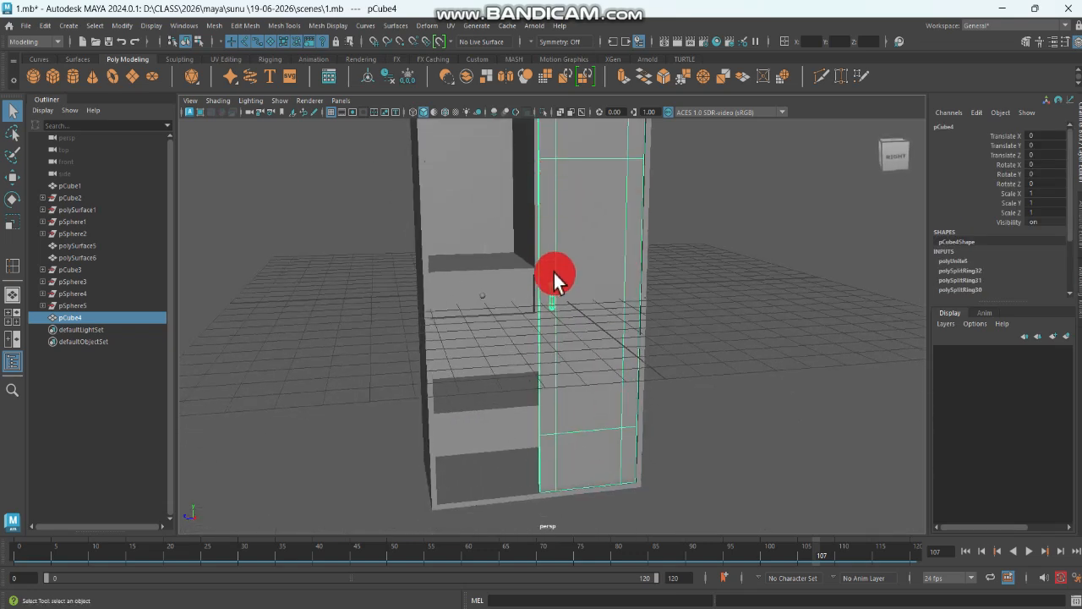
{"action": "left_click", "coordinate": [49, 32]}
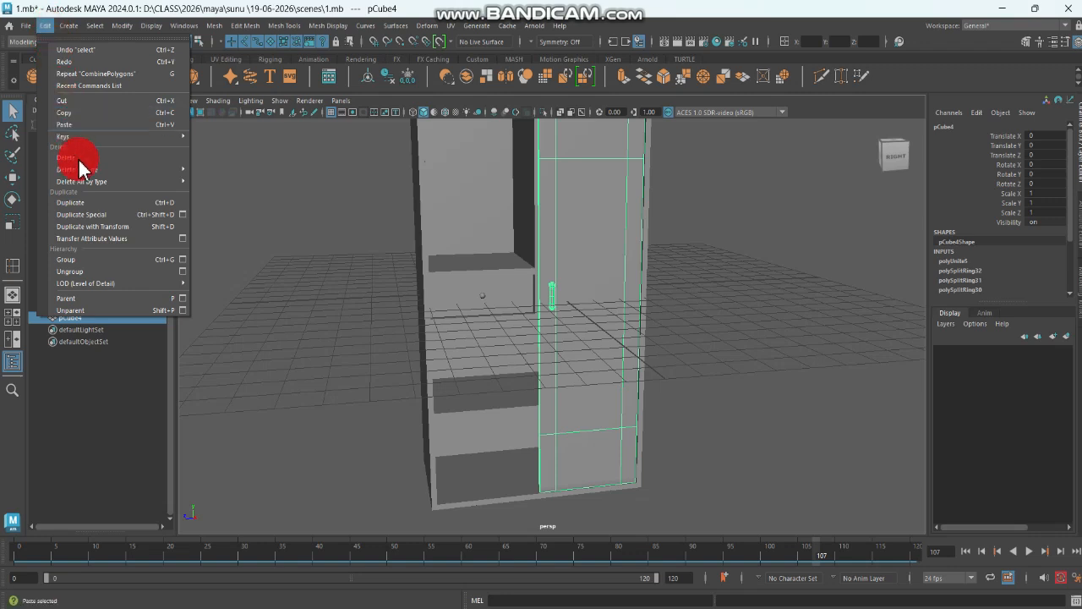
{"action": "mouse_move", "coordinate": [77, 169]}
{"action": "left_click", "coordinate": [250, 172]}
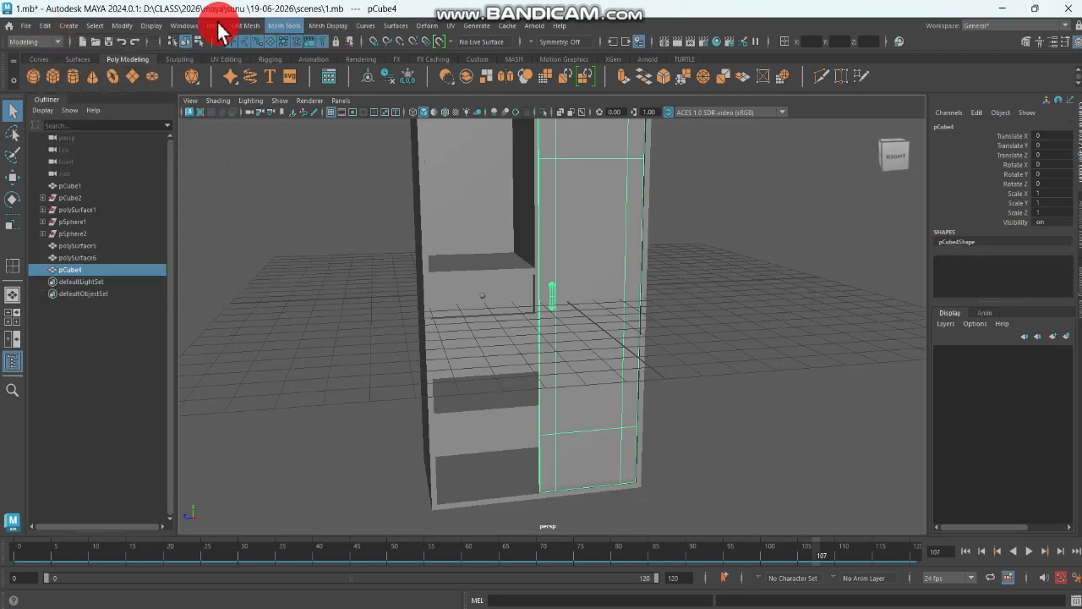
Step: Freeze the combined door's transformations and center its pivot
{"action": "left_click", "coordinate": [122, 25]}
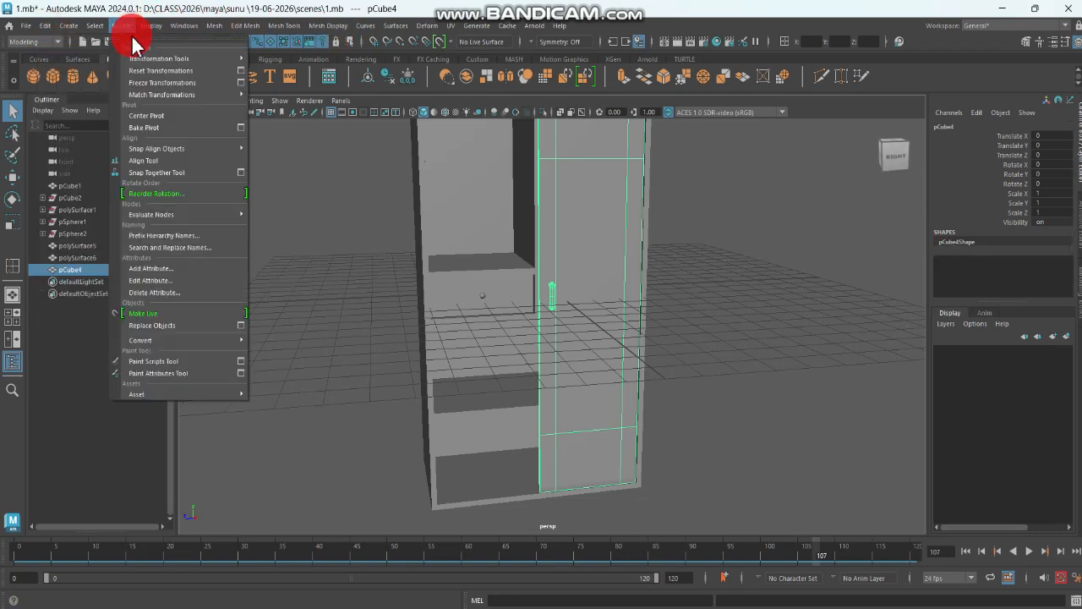
{"action": "left_click", "coordinate": [150, 82]}
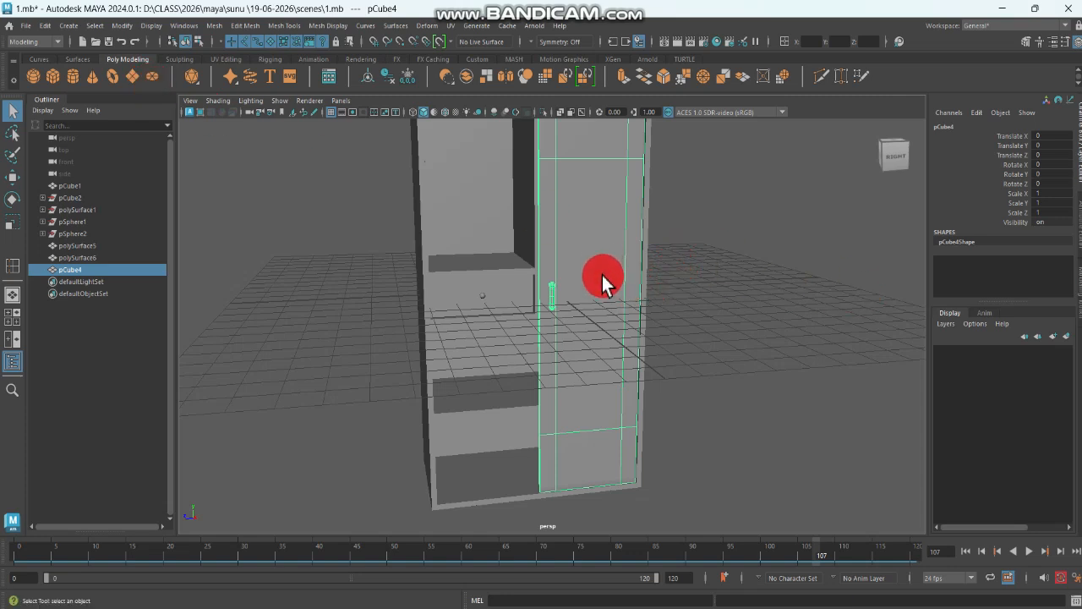
{"action": "scroll", "coordinate": [601, 272], "scroll_direction": "down", "scroll_amount": 5}
{"action": "scroll", "coordinate": [598, 263], "scroll_direction": "up", "scroll_amount": 3}
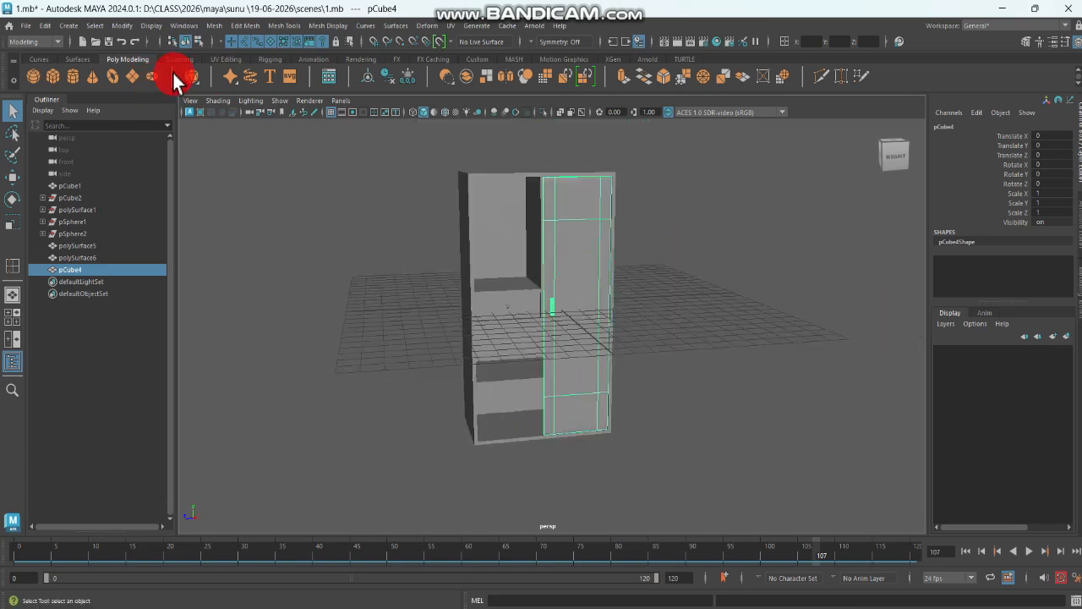
{"action": "left_click", "coordinate": [124, 29]}
{"action": "left_click", "coordinate": [148, 110]}
{"action": "right_click_drag", "start_coordinate": [575, 255], "coordinate": [763, 272]}
{"action": "left_click", "coordinate": [763, 272]}
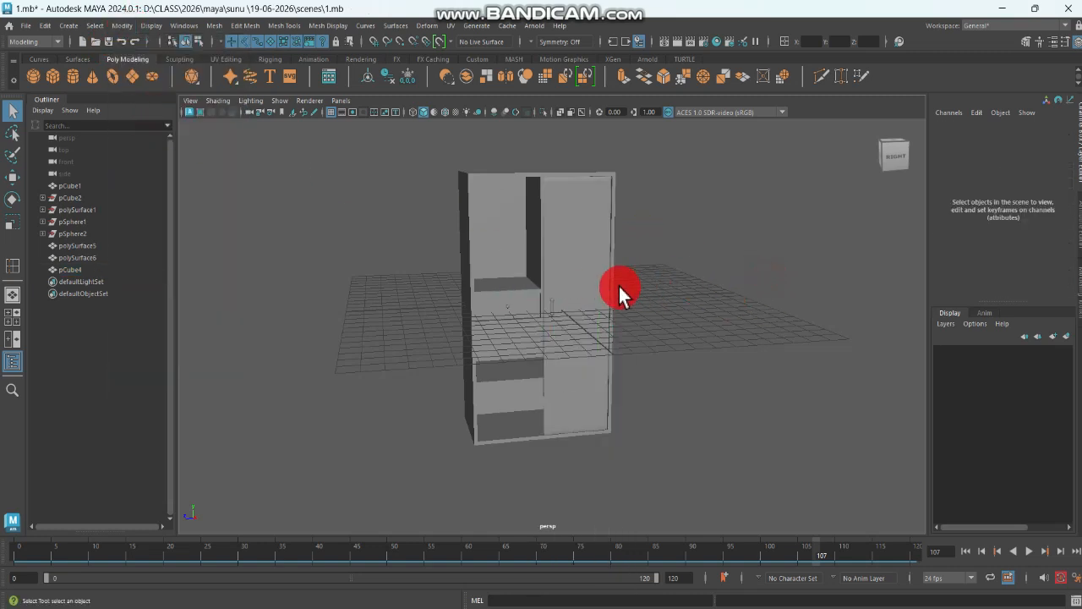
Step: Select the combined wardrobe door with its handle and activate the Move tool
{"action": "left_click", "coordinate": [597, 279]}
{"action": "left_click_drag", "start_coordinate": [587, 304], "coordinate": [621, 345], "text": "alt"}
{"action": "key", "text": "w"}
{"action": "scroll", "coordinate": [622, 346], "scroll_direction": "up", "scroll_amount": 5}
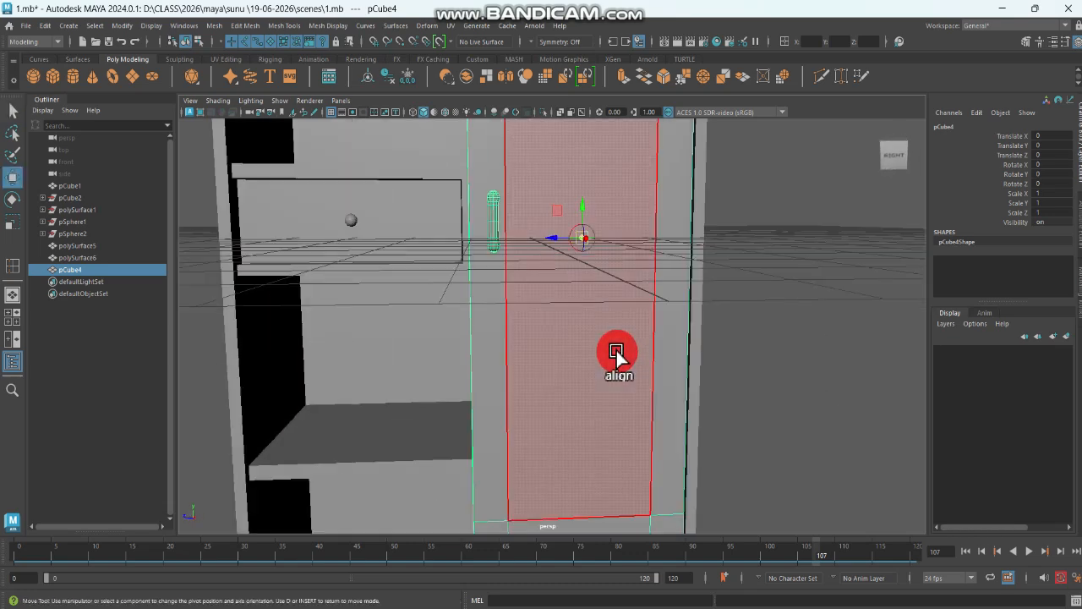
{"action": "left_click_drag", "start_coordinate": [553, 241], "coordinate": [532, 249], "text": "alt"}
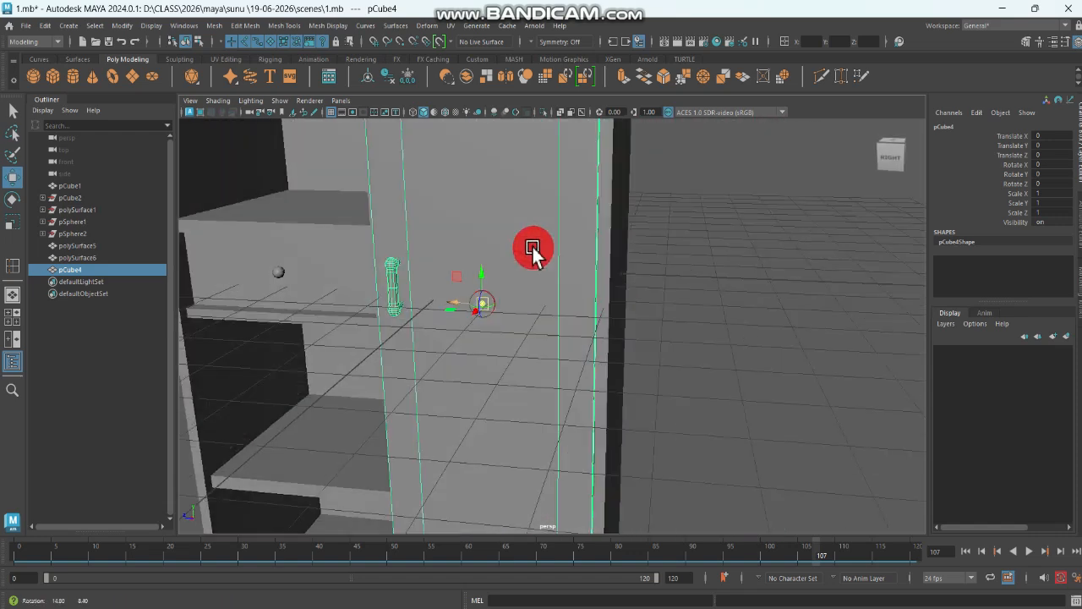
{"action": "key", "text": "d"}
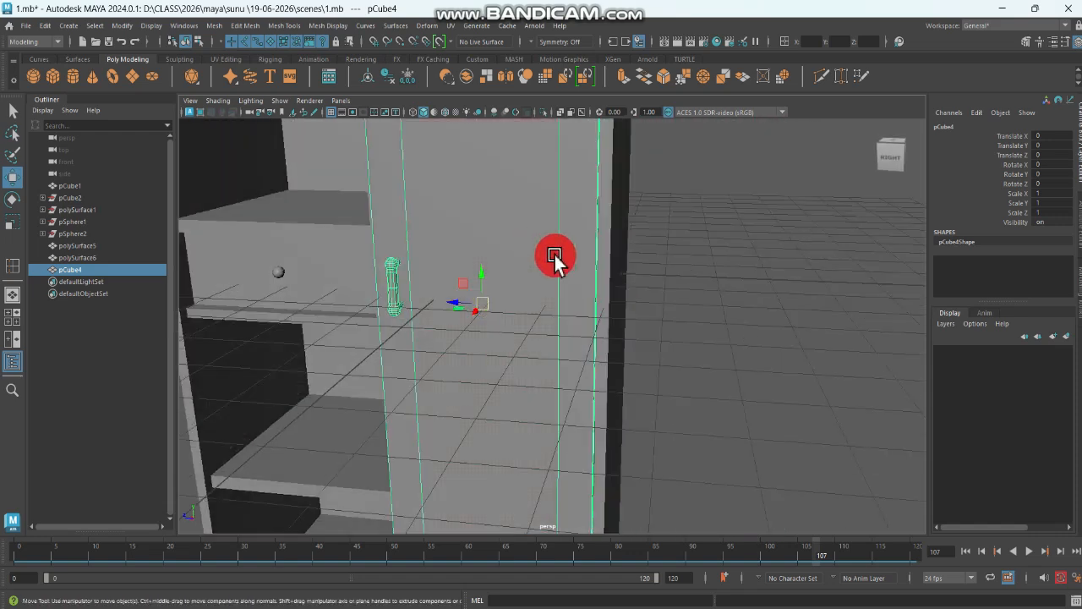
{"action": "left_click_drag", "start_coordinate": [459, 299], "coordinate": [463, 310]}
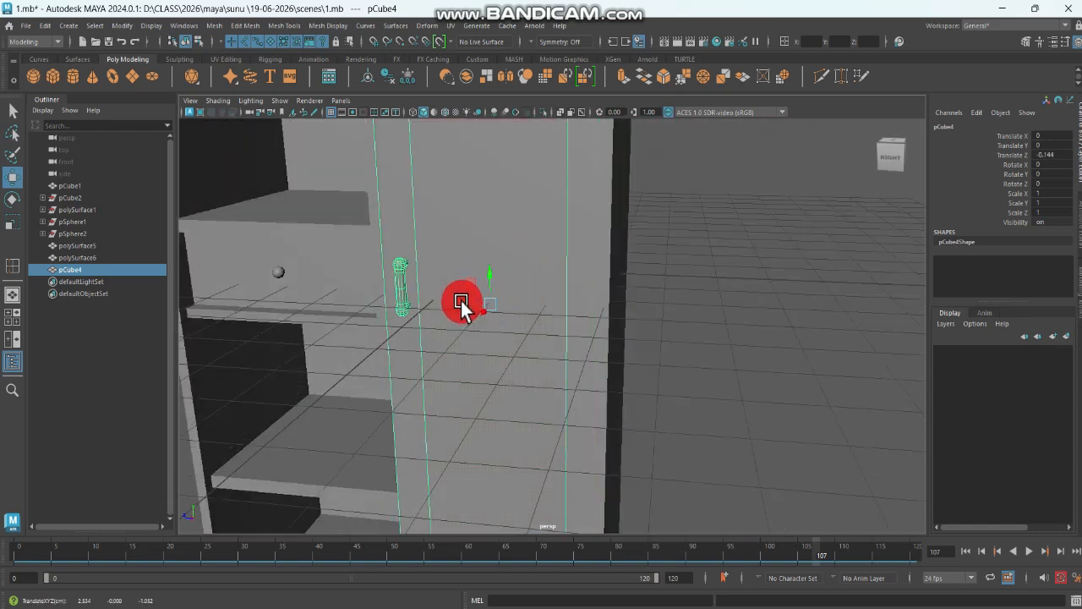
{"action": "key", "text": "ctrl+z"}
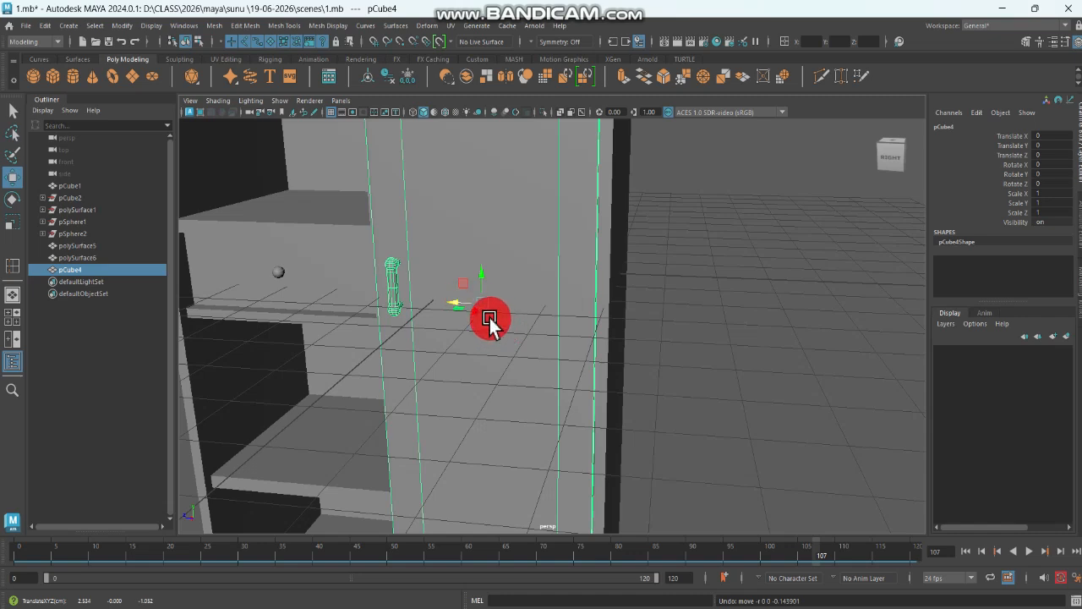
Step: Move the door's pivot onto its outer vertical hinge edge, aligning it precisely in the side view
{"action": "right_click_drag", "start_coordinate": [491, 318], "coordinate": [534, 257]}
{"action": "left_click_drag", "start_coordinate": [479, 305], "coordinate": [555, 338]}
{"action": "key", "text": "space"}
{"action": "key", "text": "space"}
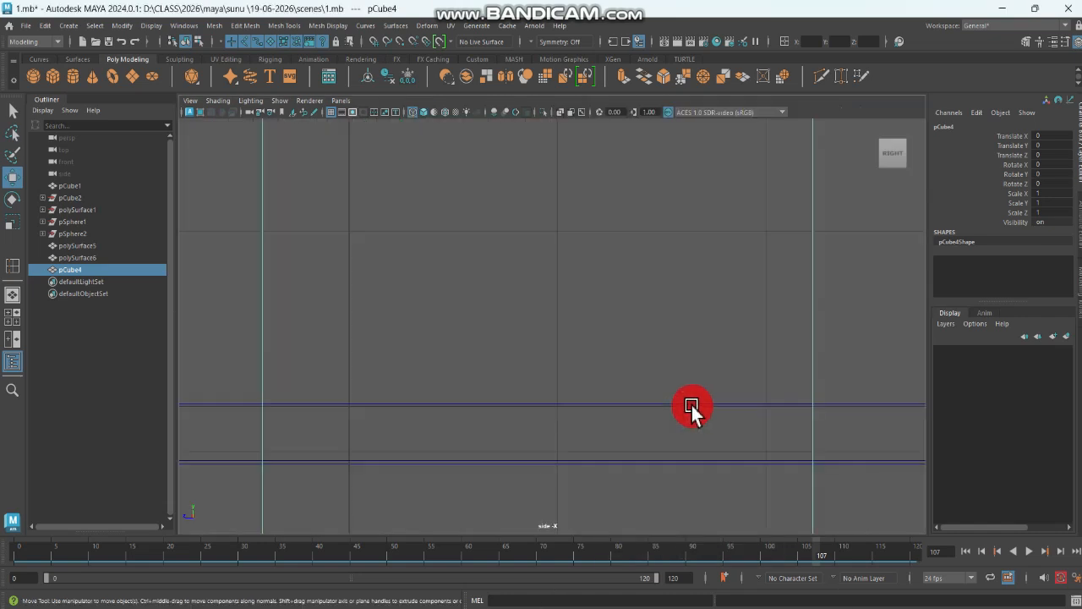
{"action": "key", "text": "f"}
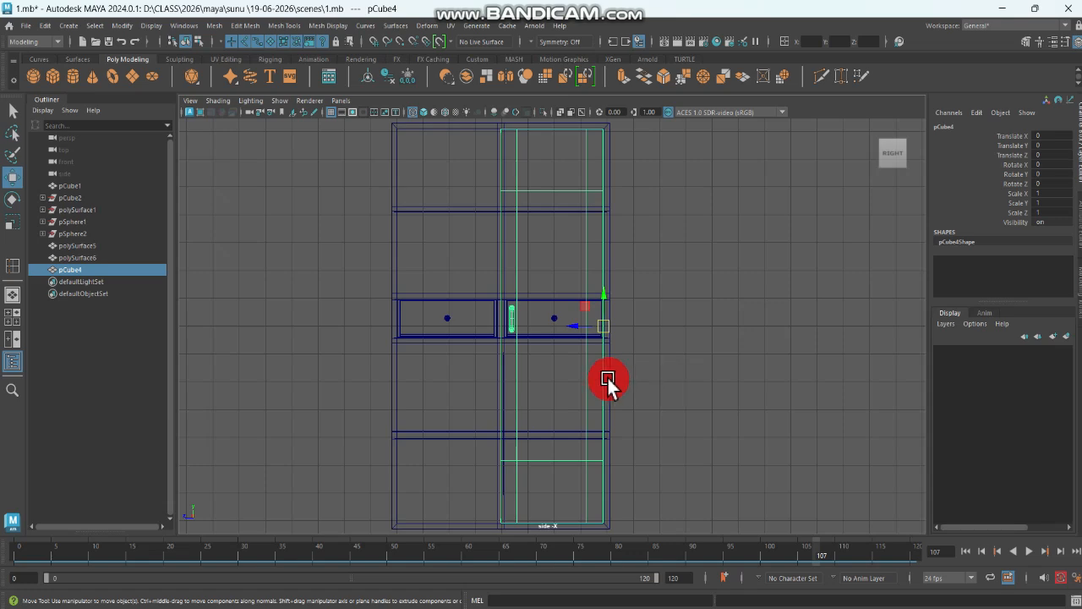
{"action": "key", "text": "space"}
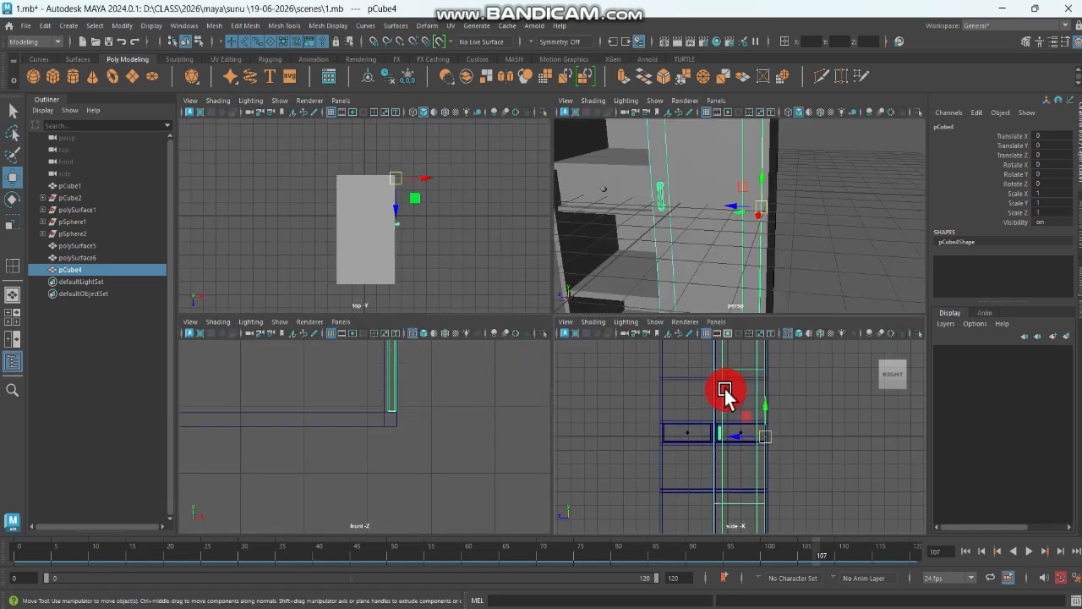
{"action": "key", "text": "space"}
{"action": "scroll", "coordinate": [720, 392], "scroll_direction": "up", "scroll_amount": 8}
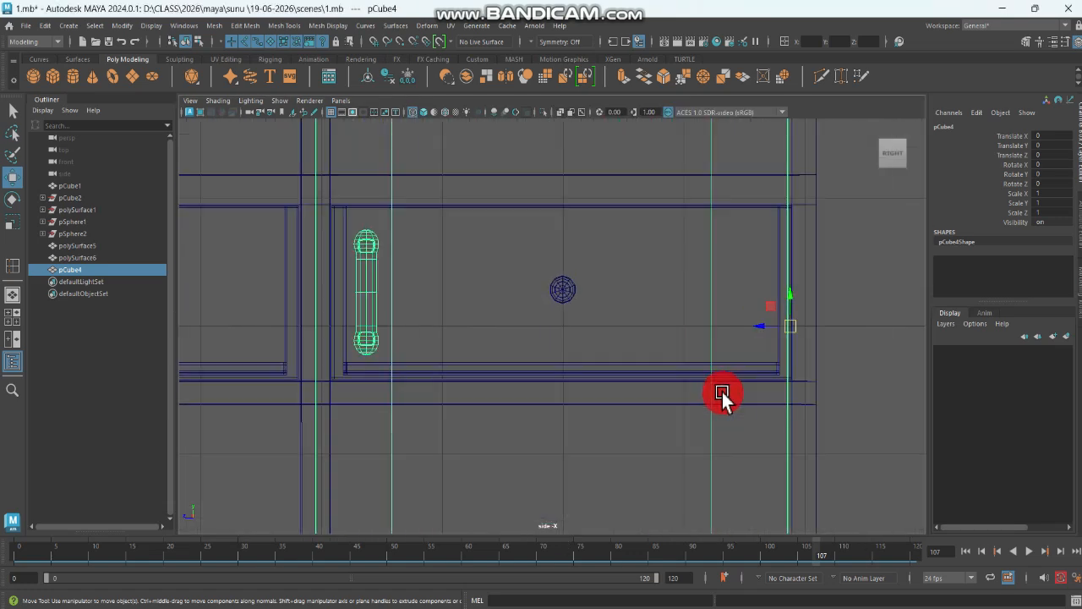
{"action": "middle_click_drag", "start_coordinate": [744, 363], "coordinate": [274, 337], "text": "alt"}
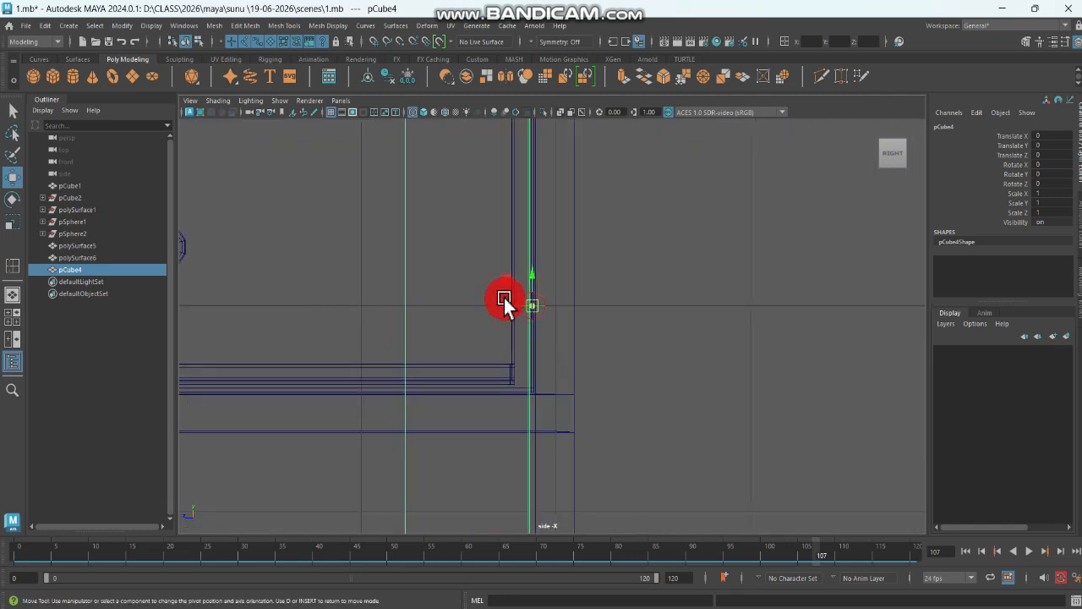
{"action": "key", "text": "d"}
{"action": "left_click_drag", "start_coordinate": [503, 297], "coordinate": [500, 296]}
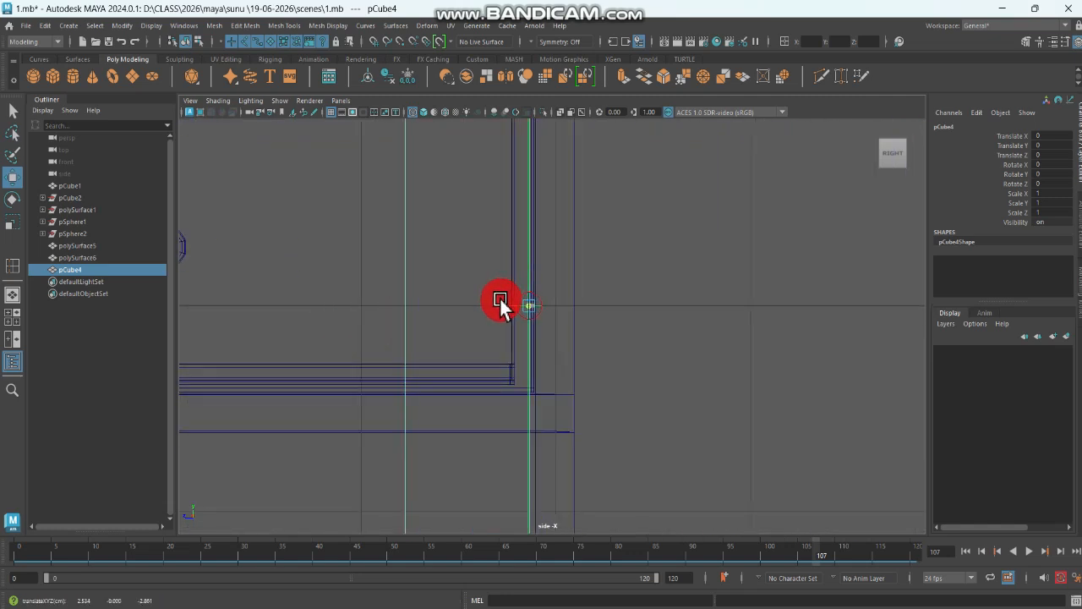
Step: Test-swing the door around Y on its hinge pivot in the perspective view, and reset Rotate Y to 0
{"action": "key", "text": "space"}
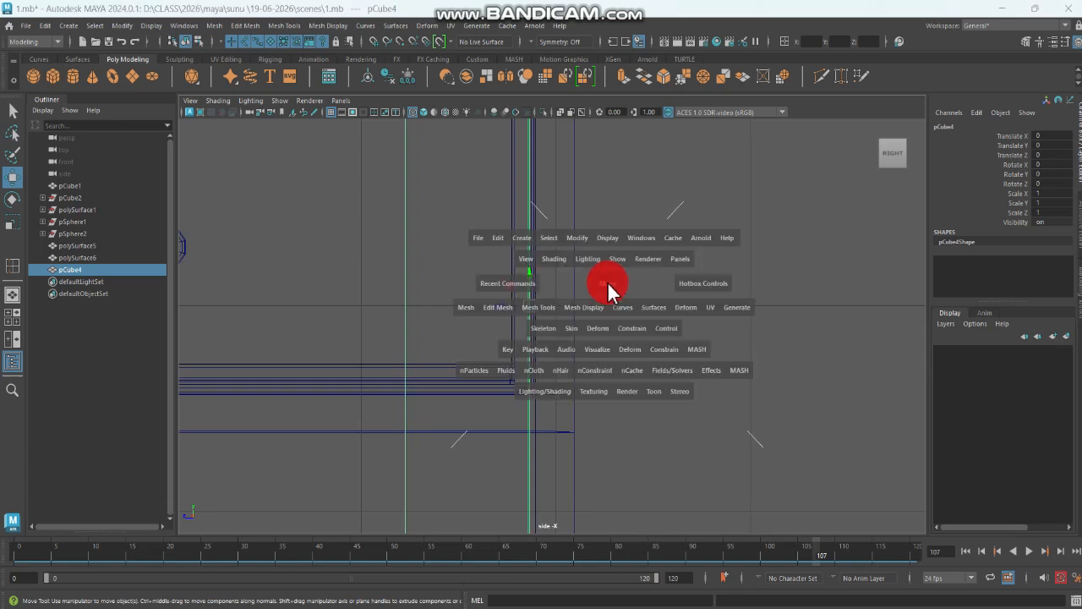
{"action": "key", "text": "space"}
{"action": "scroll", "coordinate": [660, 249], "scroll_direction": "down", "scroll_amount": 3}
{"action": "scroll", "coordinate": [664, 283], "scroll_direction": "up", "scroll_amount": 4}
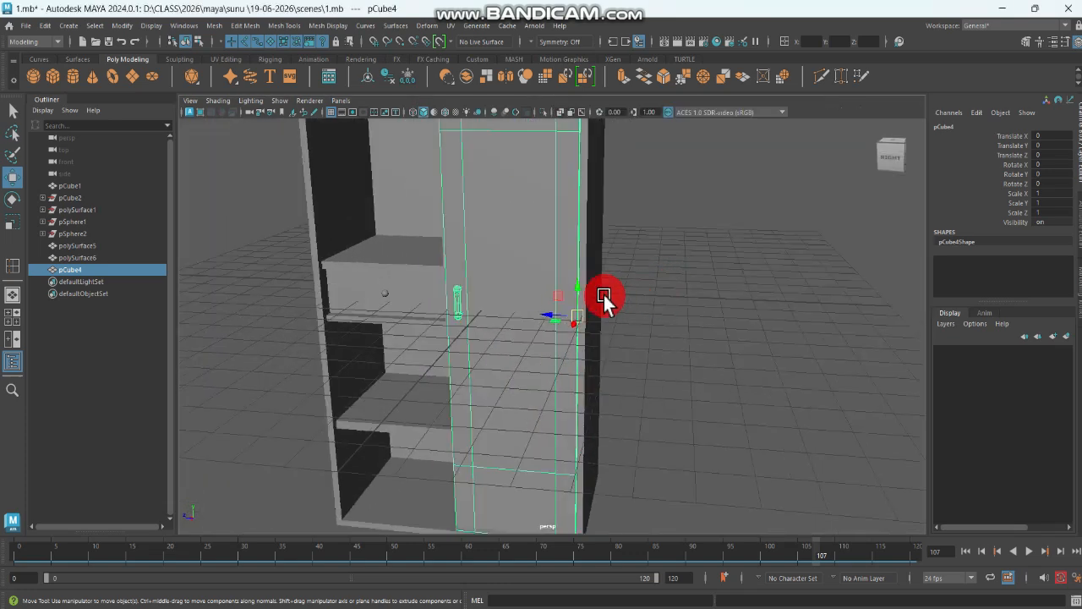
{"action": "key", "text": "e"}
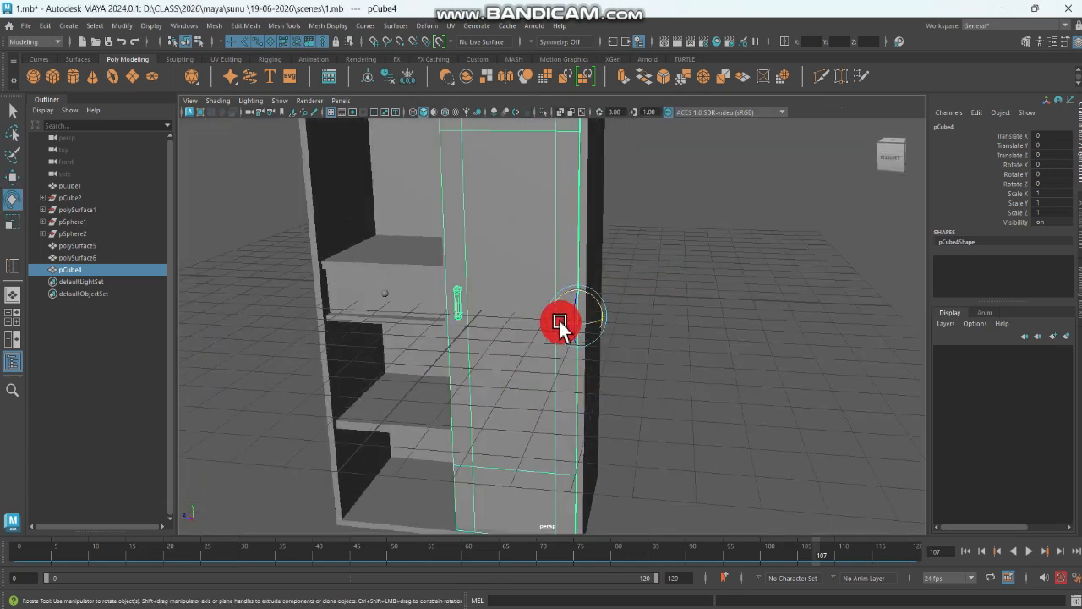
{"action": "mouse_move", "coordinate": [560, 323]}
{"action": "left_mouse_down"}
{"action": "mouse_move", "coordinate": [599, 321]}
{"action": "mouse_move", "coordinate": [558, 319]}
{"action": "left_mouse_up"}
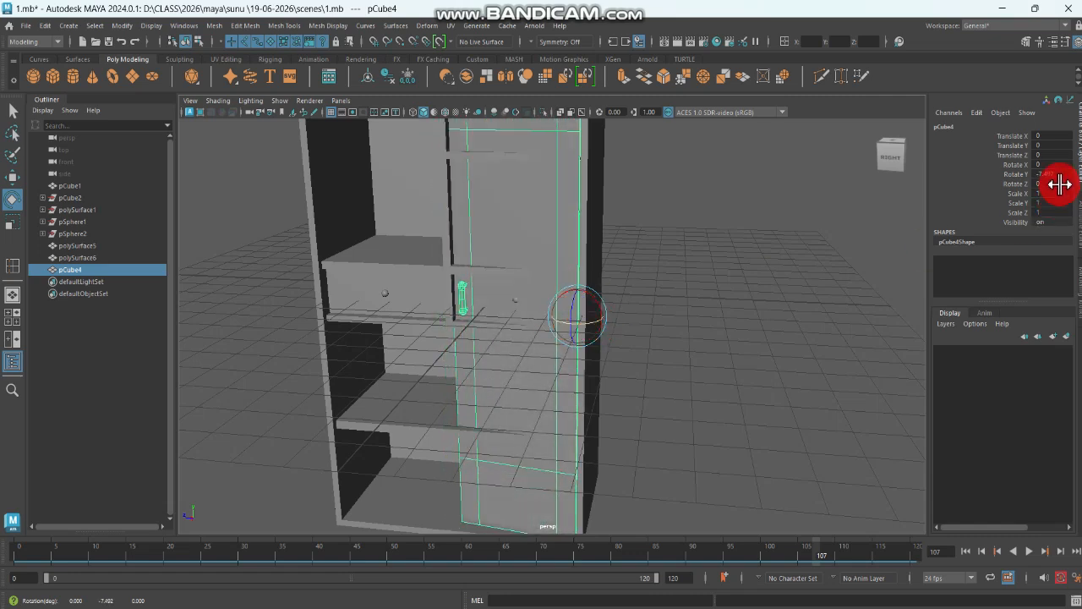
{"action": "type", "text": "0"}
{"action": "key", "text": "Return"}
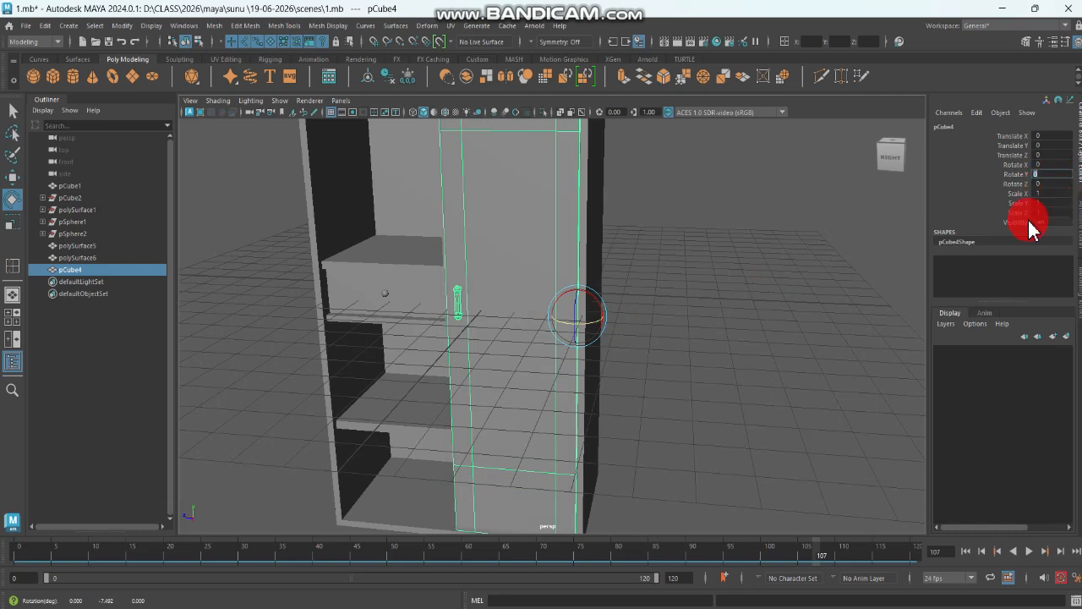
Step: Duplicate the door and move the copy about 3.93 units along Z to cover the wardrobe's open half
{"action": "left_click", "coordinate": [736, 278]}
{"action": "right_click_drag", "start_coordinate": [628, 259], "coordinate": [564, 239], "text": "alt"}
{"action": "left_click", "coordinate": [542, 254]}
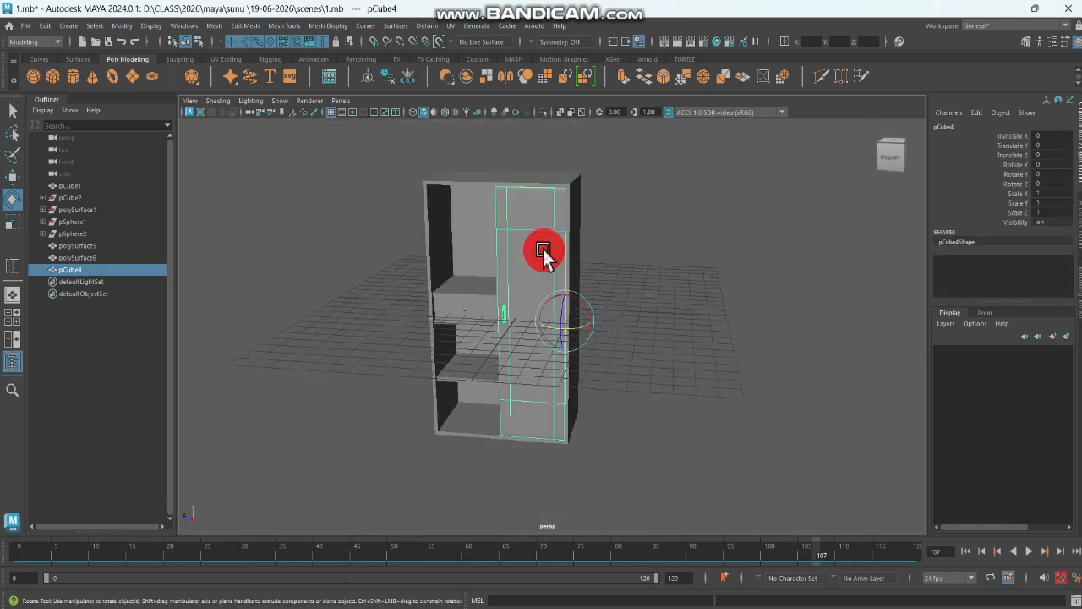
{"action": "key", "text": "ctrl+d"}
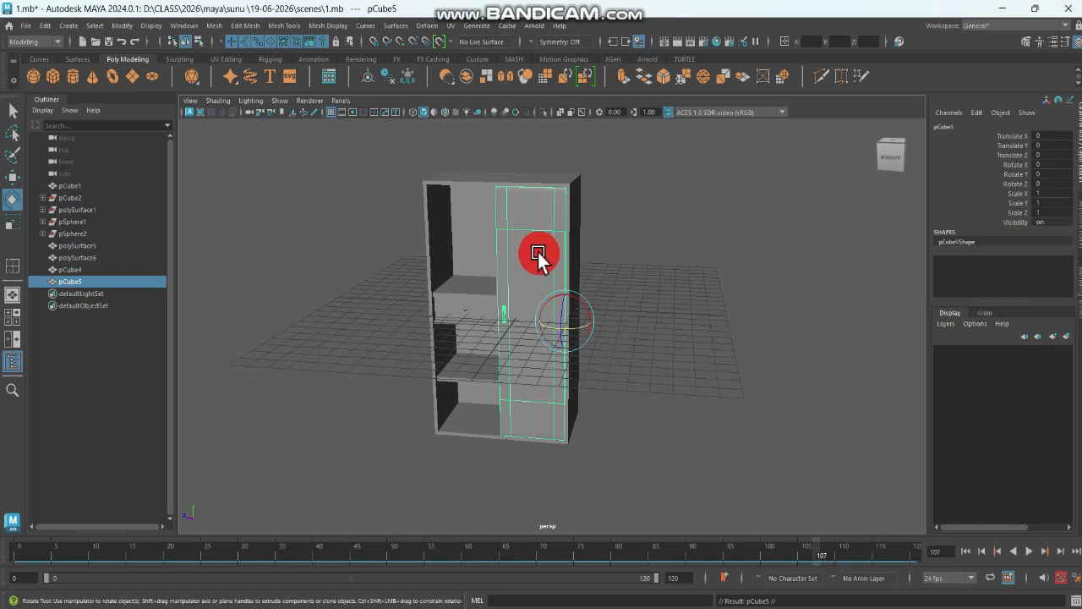
{"action": "key", "text": "w"}
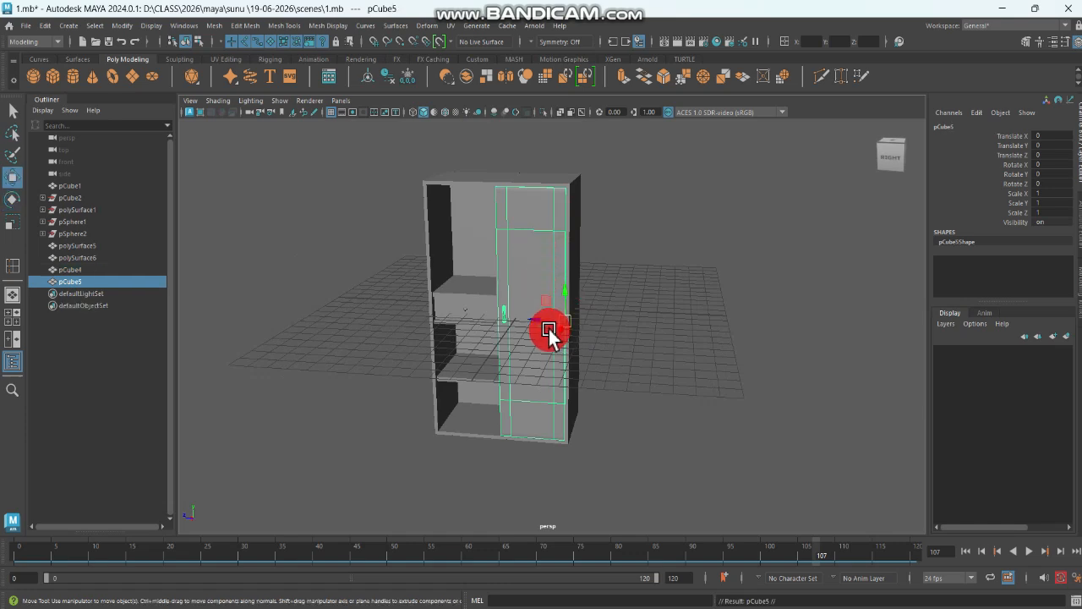
{"action": "left_click_drag", "start_coordinate": [536, 318], "coordinate": [469, 322]}
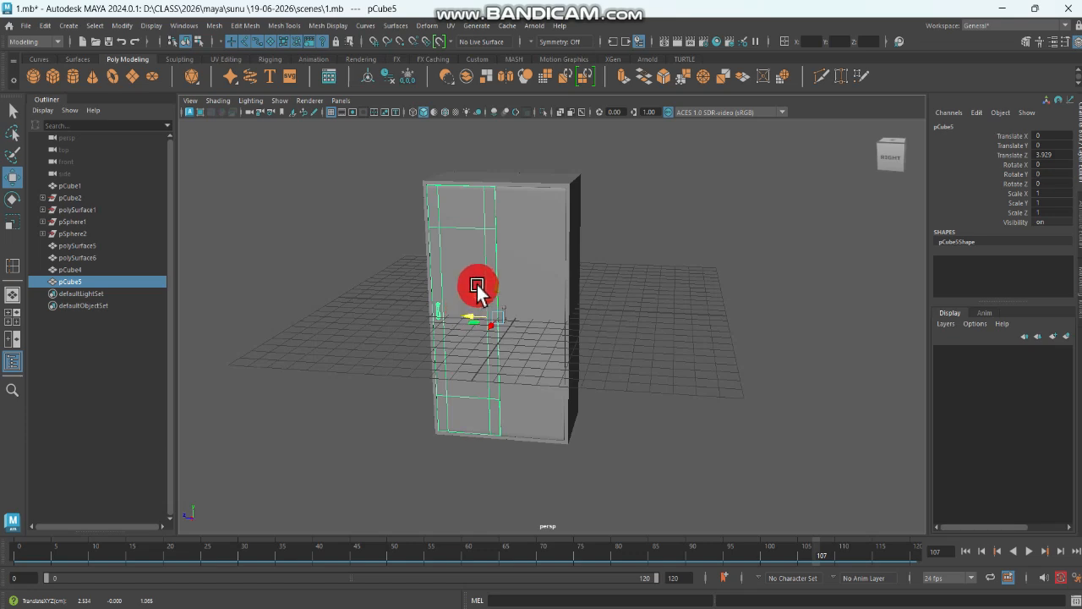
Step: Try rotating the duplicated door about 123 degrees around Y, and undo the rotation
{"action": "scroll", "coordinate": [505, 283], "scroll_direction": "up", "scroll_amount": 4}
{"action": "left_click_drag", "start_coordinate": [505, 284], "coordinate": [489, 308], "text": "alt"}
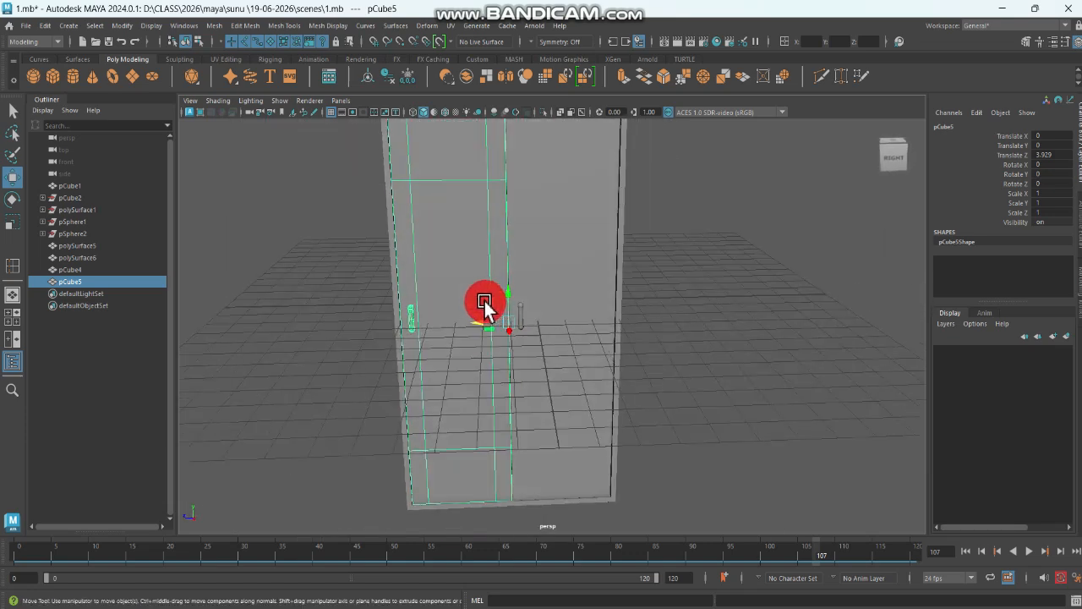
{"action": "key", "text": "e"}
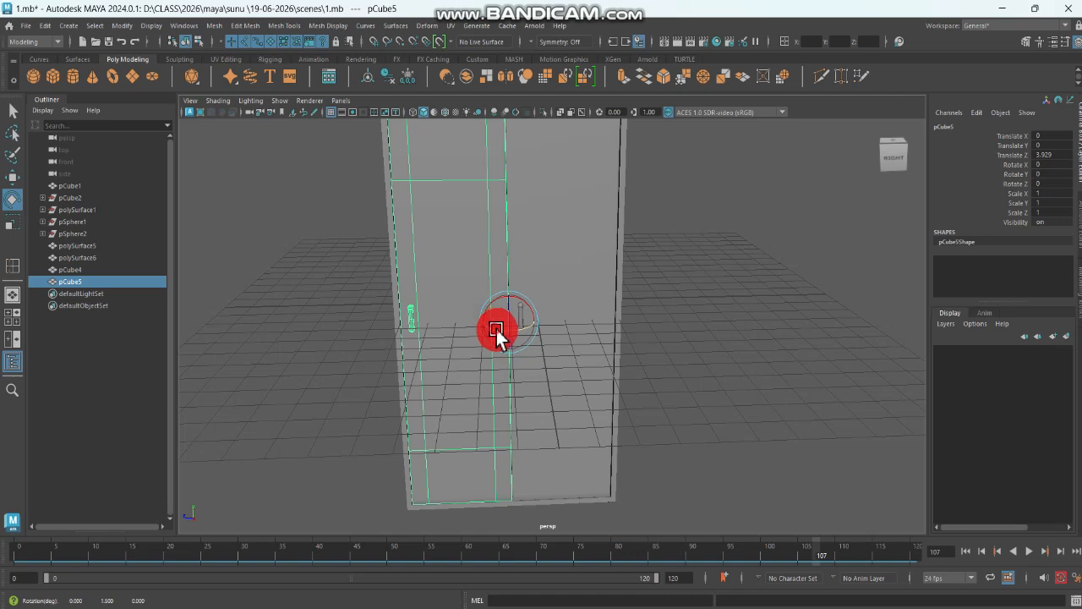
{"action": "left_click_drag", "start_coordinate": [496, 326], "coordinate": [565, 313]}
{"action": "key", "text": "ctrl+z"}
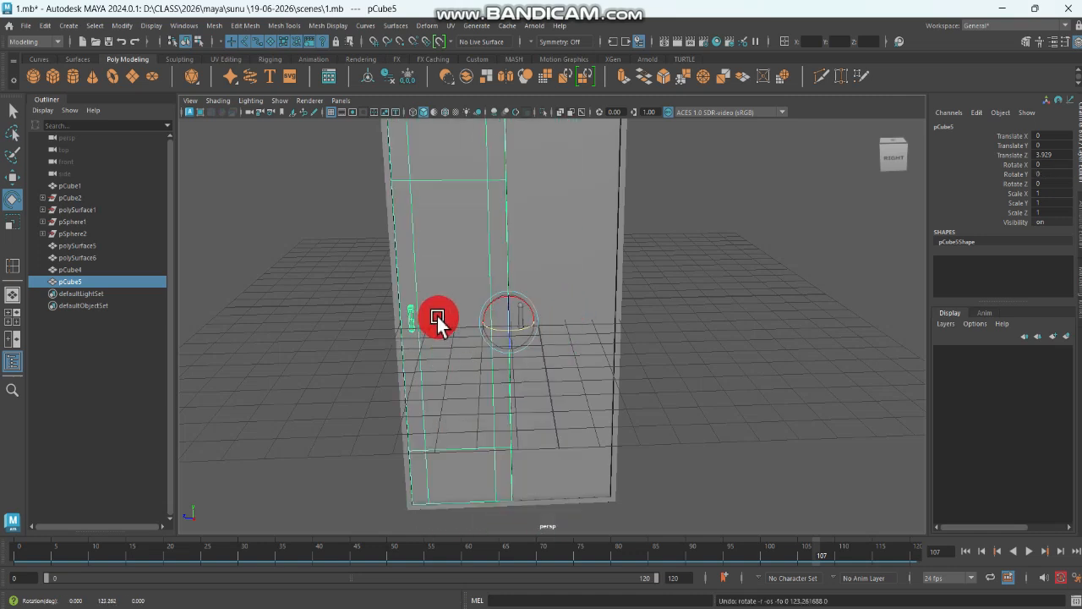
Step: Separate the duplicated door into its individual meshes and deselect them
{"action": "left_click", "coordinate": [214, 26]}
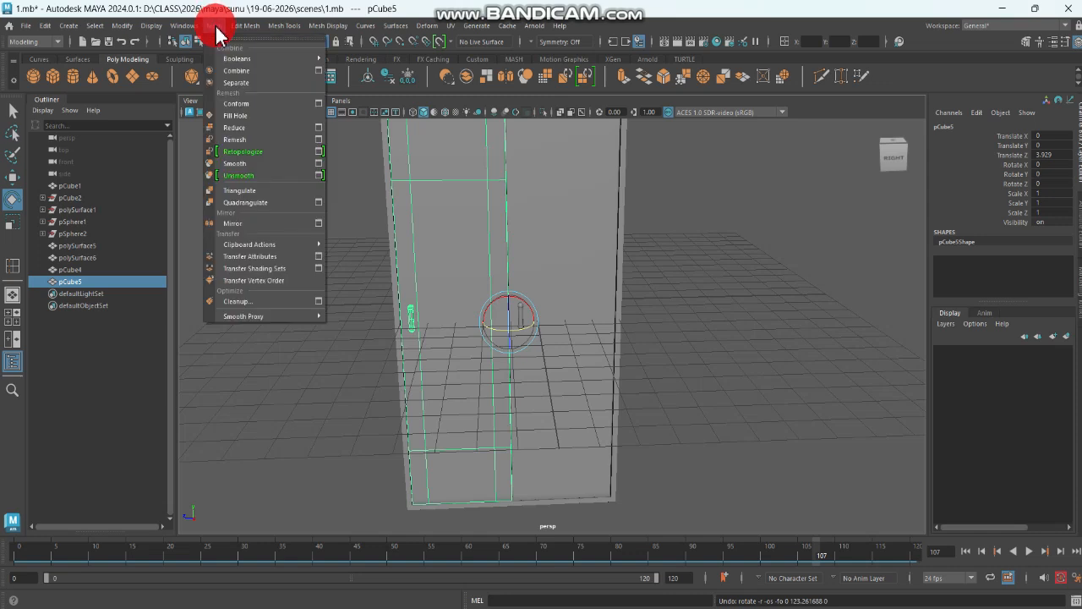
{"action": "left_click", "coordinate": [248, 83]}
{"action": "left_click", "coordinate": [349, 339]}
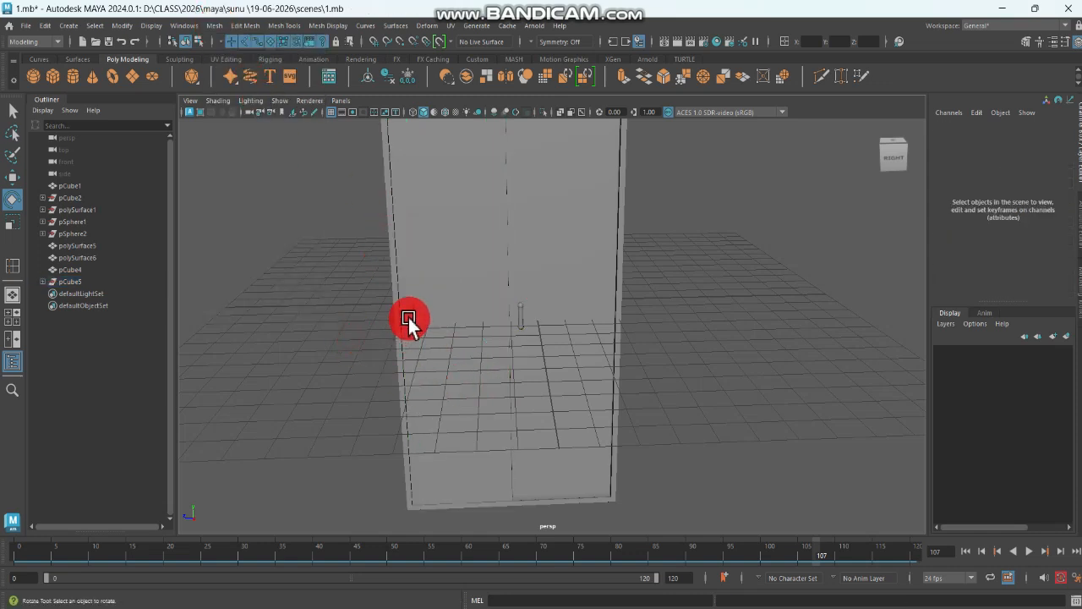
{"action": "left_click", "coordinate": [409, 321]}
{"action": "key", "text": "w"}
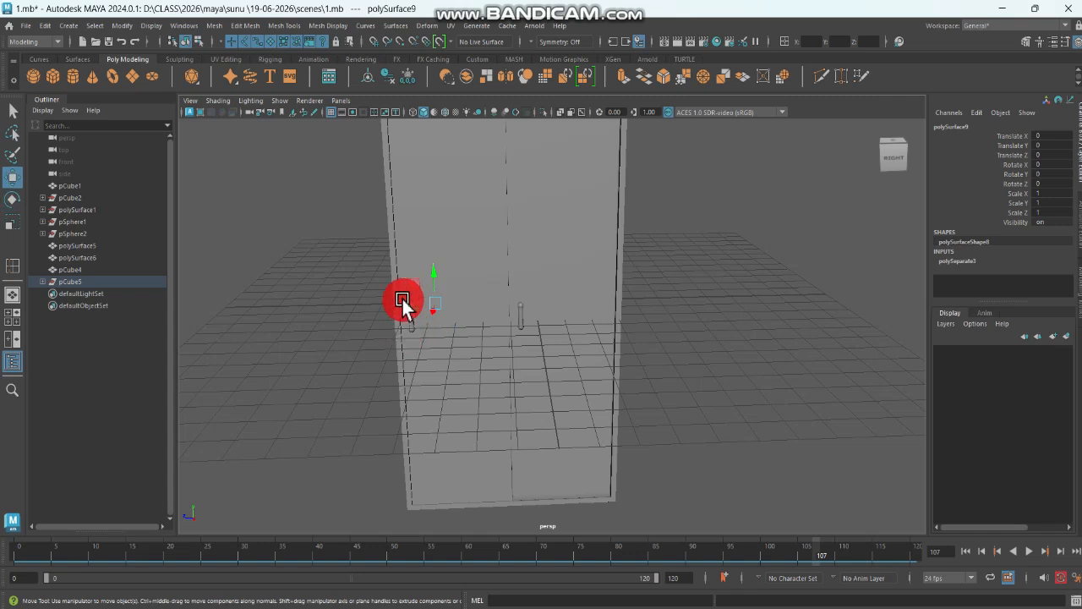
{"action": "left_click_drag", "start_coordinate": [403, 303], "coordinate": [404, 304]}
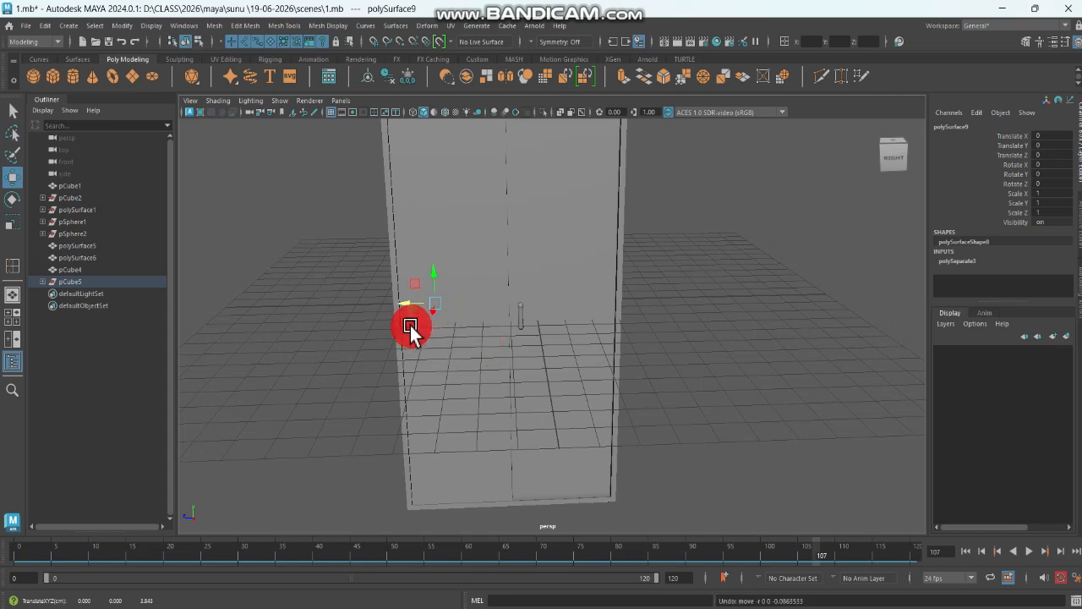
Step: Combine the upper and lower halves of the duplicated door's handle into one mesh
{"action": "scroll", "coordinate": [415, 322], "scroll_direction": "up", "scroll_amount": 5}
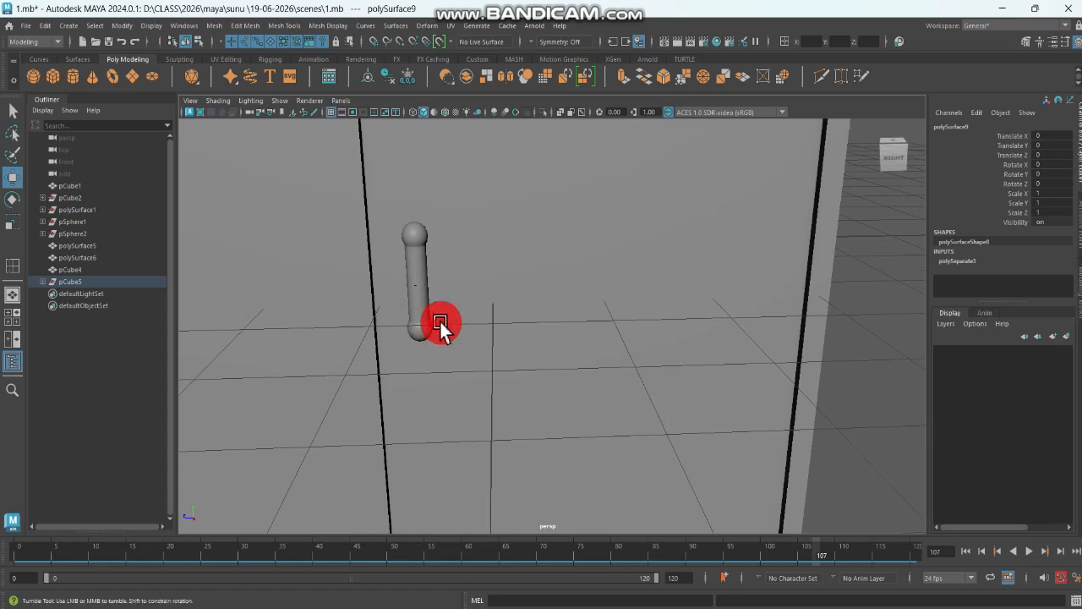
{"action": "left_click_drag", "start_coordinate": [439, 319], "coordinate": [493, 307], "text": "alt"}
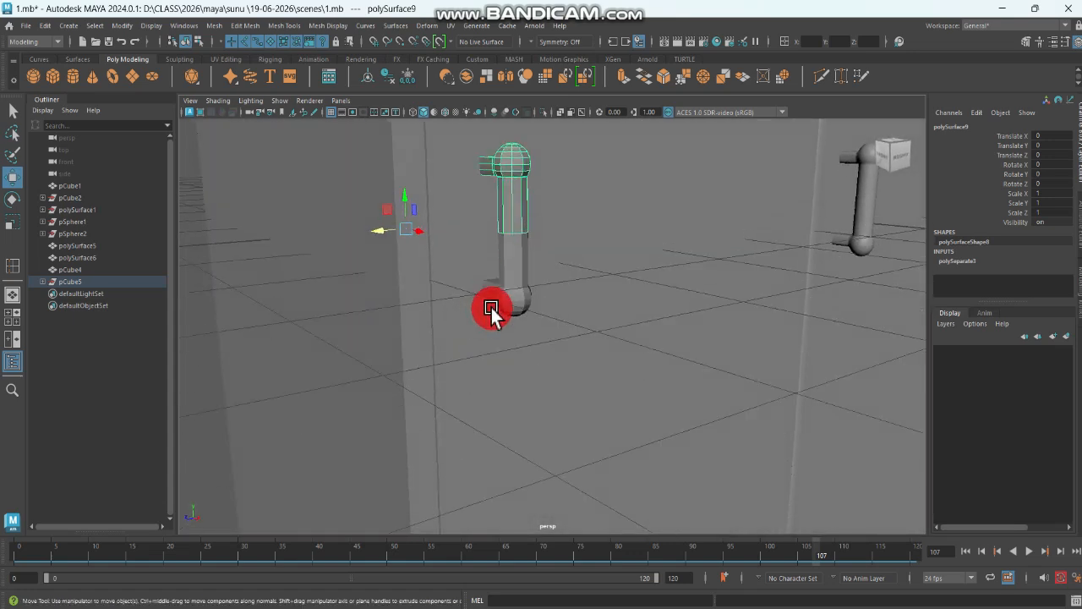
{"action": "left_click", "coordinate": [515, 270]}
{"action": "left_click", "coordinate": [518, 218], "text": "shift"}
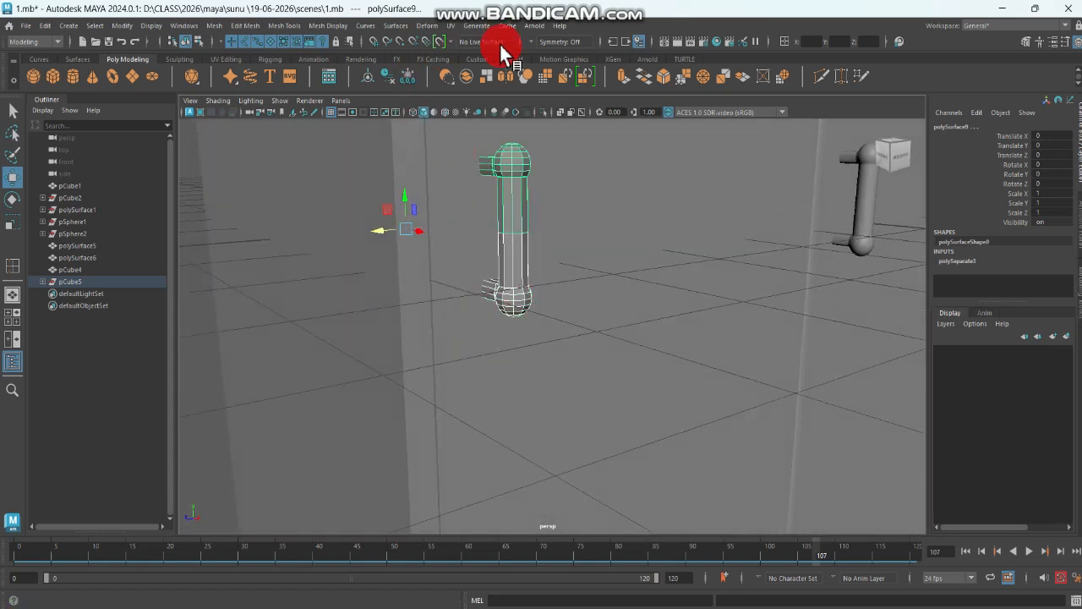
{"action": "left_click", "coordinate": [210, 26]}
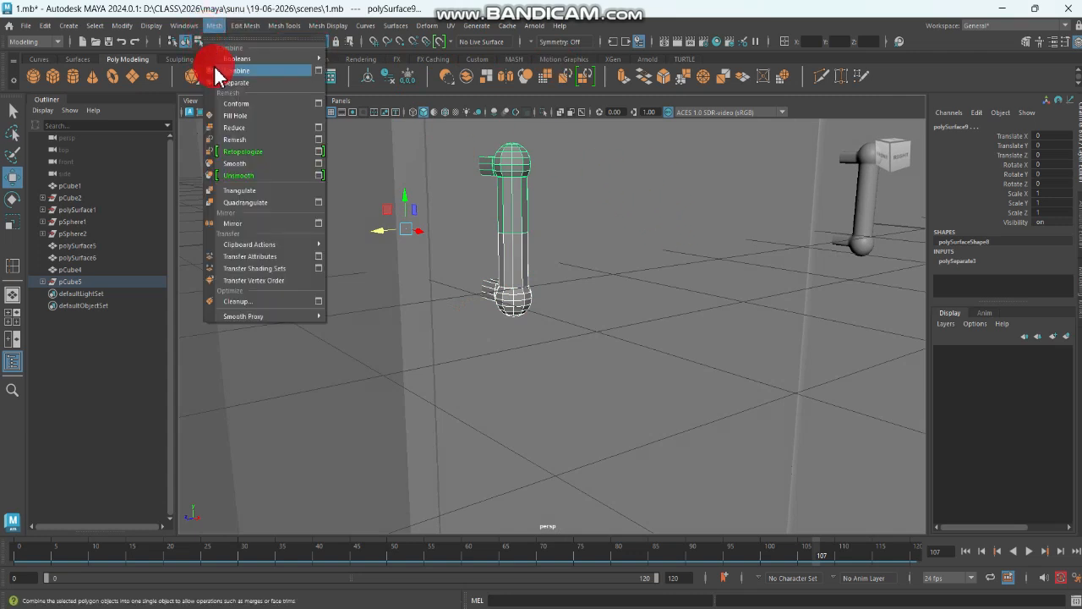
{"action": "left_click", "coordinate": [221, 74]}
Step: Merge the vertices at the middle seam of the duplicated handle with a 0.001 distance threshold, and select the original door
{"action": "right_click_drag", "start_coordinate": [519, 242], "coordinate": [472, 227]}
{"action": "left_click_drag", "start_coordinate": [474, 224], "coordinate": [532, 249]}
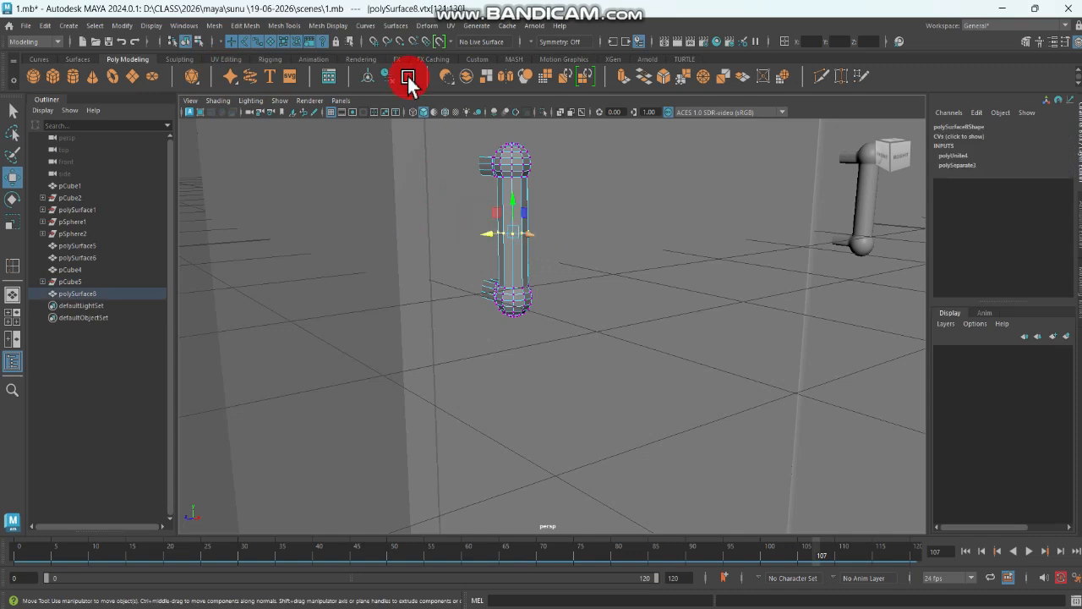
{"action": "left_click", "coordinate": [246, 27]}
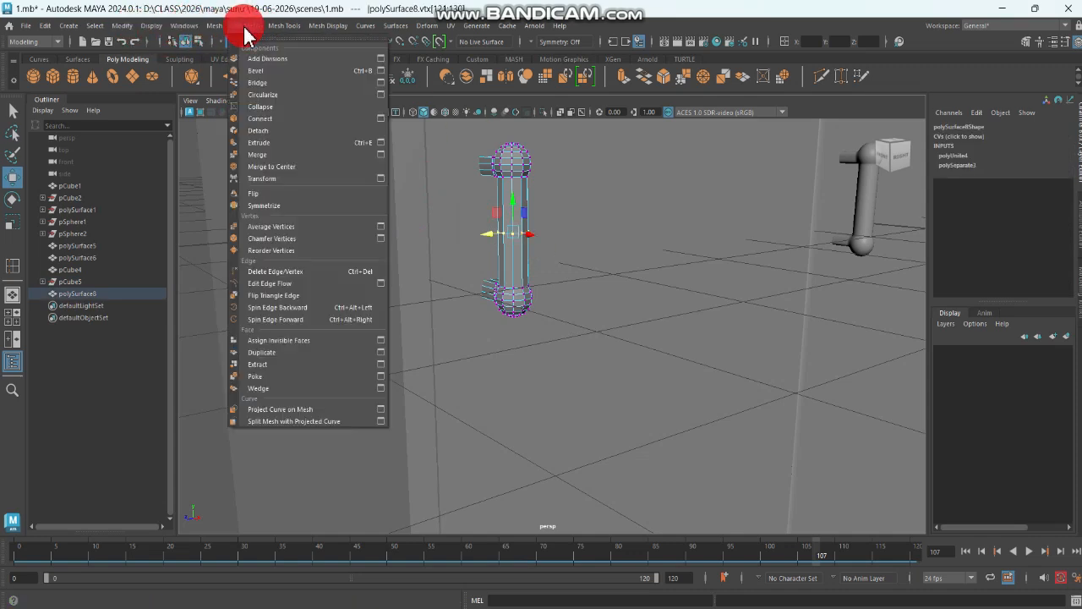
{"action": "left_click", "coordinate": [266, 154]}
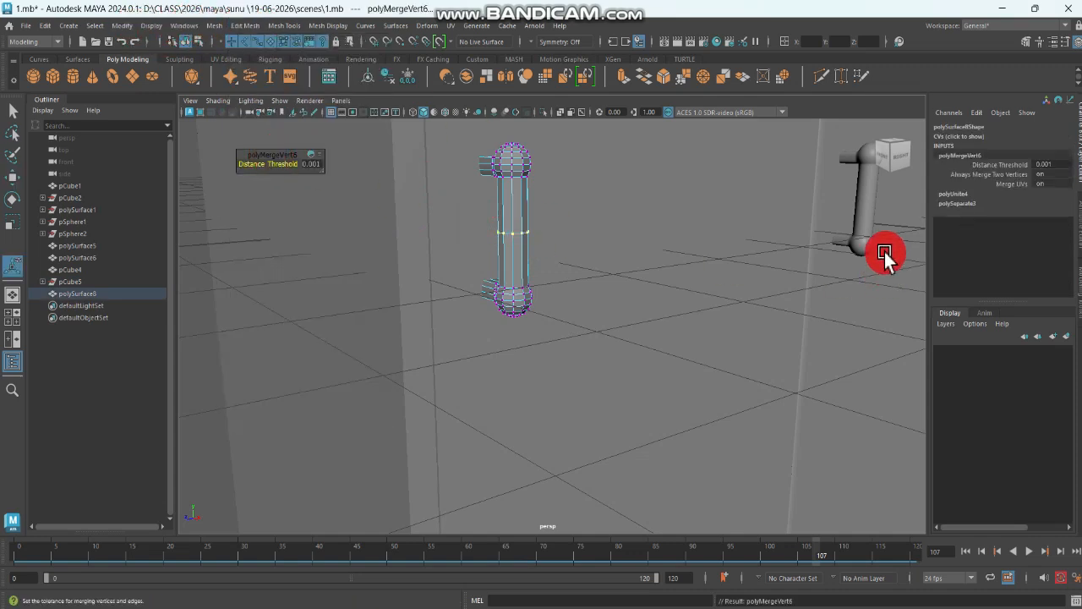
{"action": "left_click", "coordinate": [867, 228]}
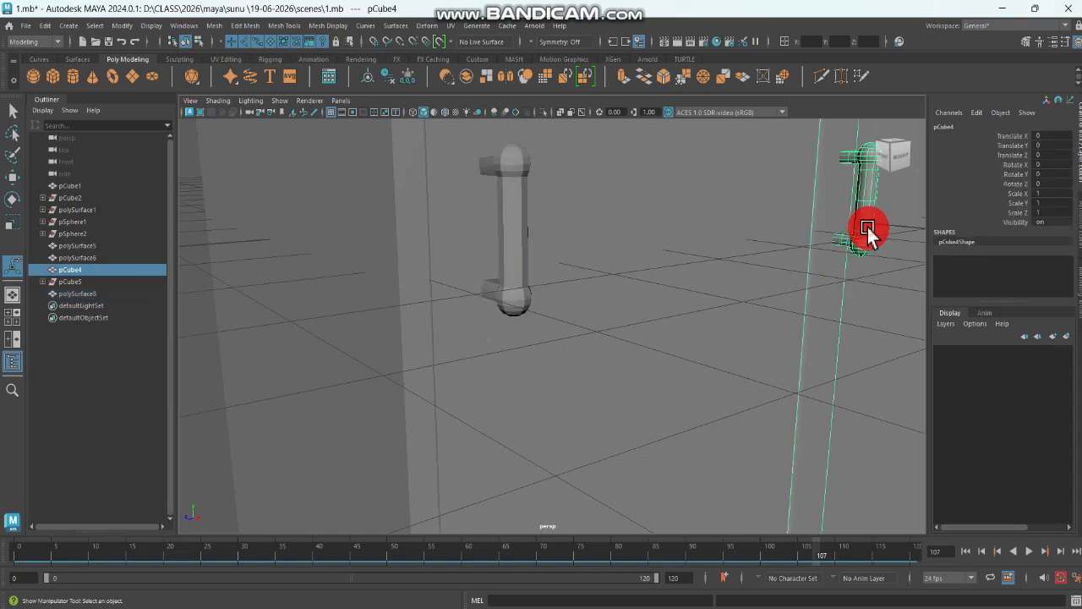
Step: Move the duplicated door's handle along Z to about -3.04, near the door's inner edge beside the other handle
{"action": "left_click", "coordinate": [504, 235]}
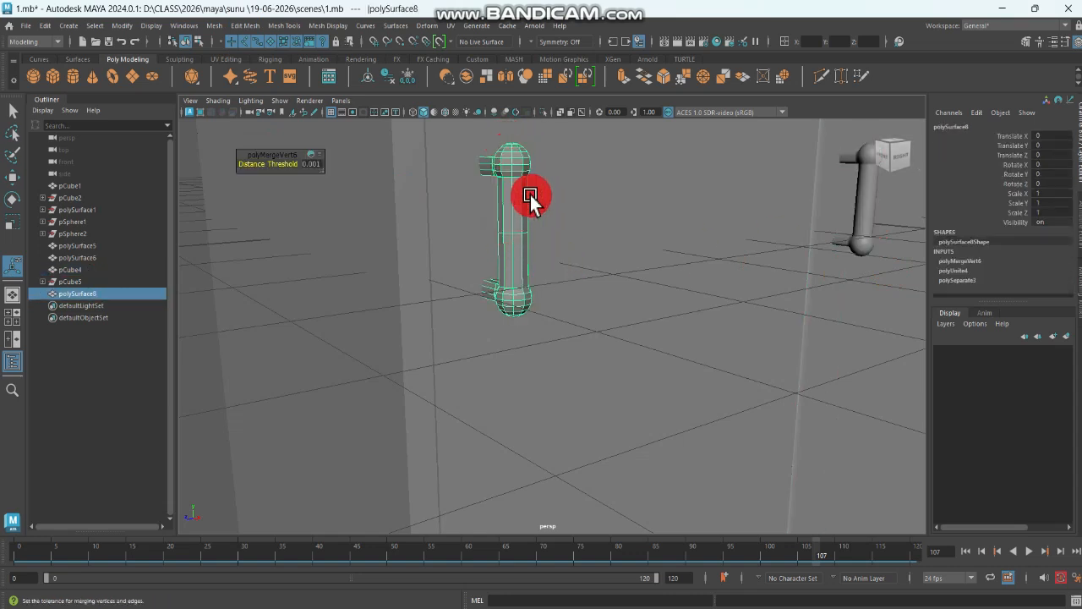
{"action": "key", "text": "w"}
{"action": "left_click_drag", "start_coordinate": [490, 219], "coordinate": [724, 252]}
{"action": "middle_click_drag", "start_coordinate": [724, 252], "coordinate": [837, 344], "text": "alt"}
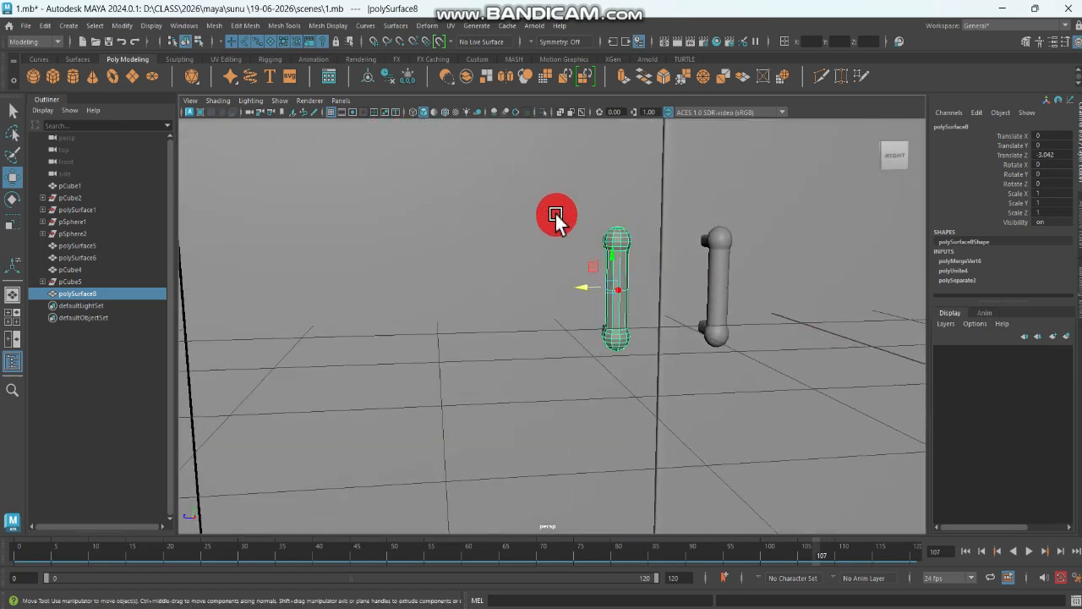
Step: Combine the duplicated door panel and its handle into one mesh
{"action": "left_click", "coordinate": [624, 252]}
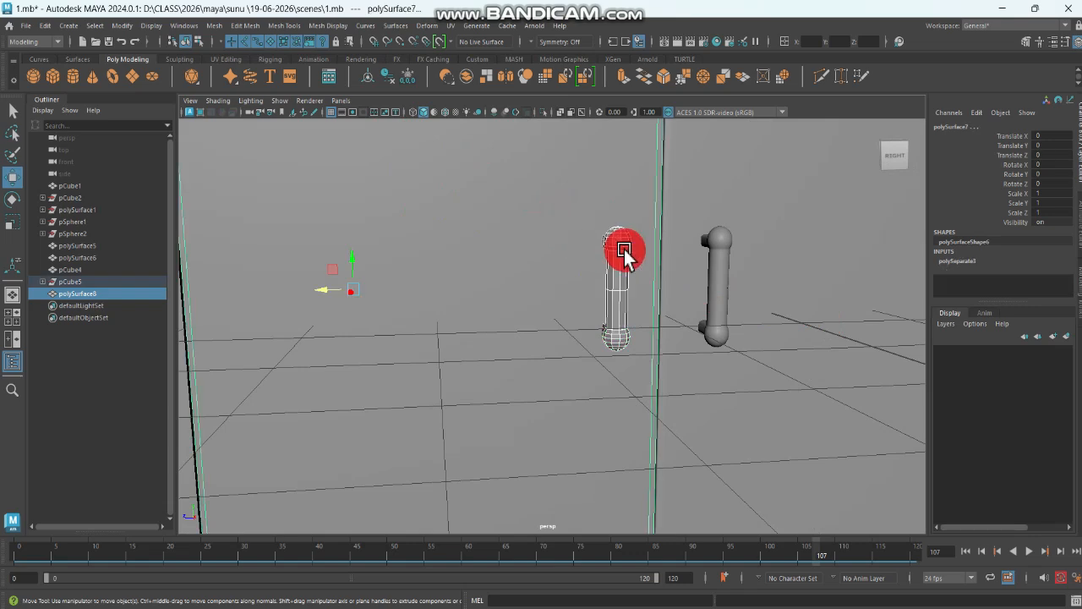
{"action": "left_click", "coordinate": [216, 26]}
{"action": "left_click", "coordinate": [239, 80]}
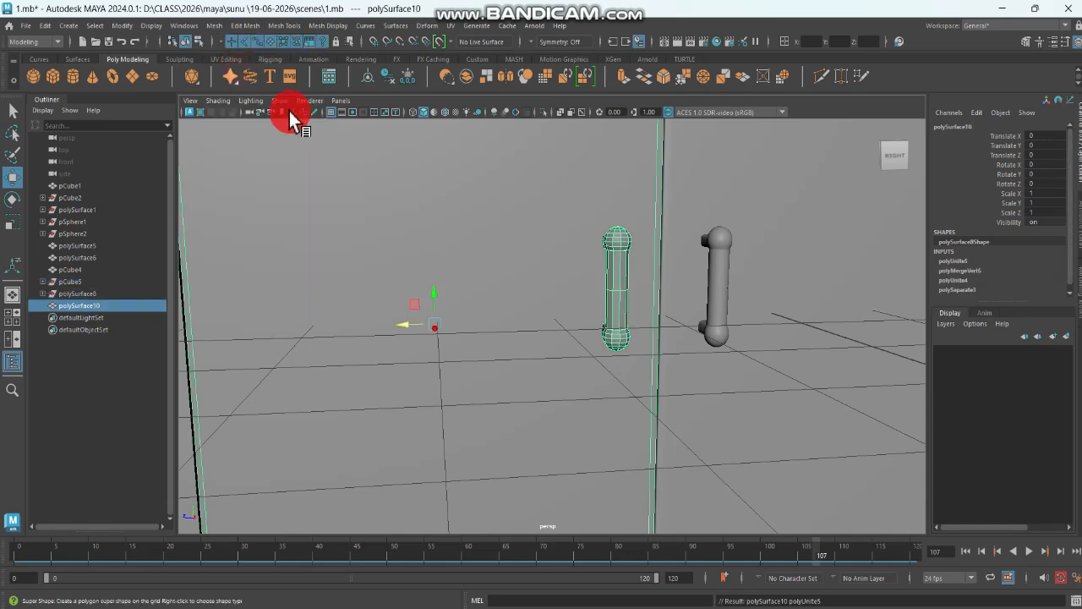
{"action": "scroll", "coordinate": [505, 208], "scroll_direction": "down", "scroll_amount": 5}
{"action": "scroll", "coordinate": [505, 208], "scroll_direction": "up", "scroll_amount": 3}
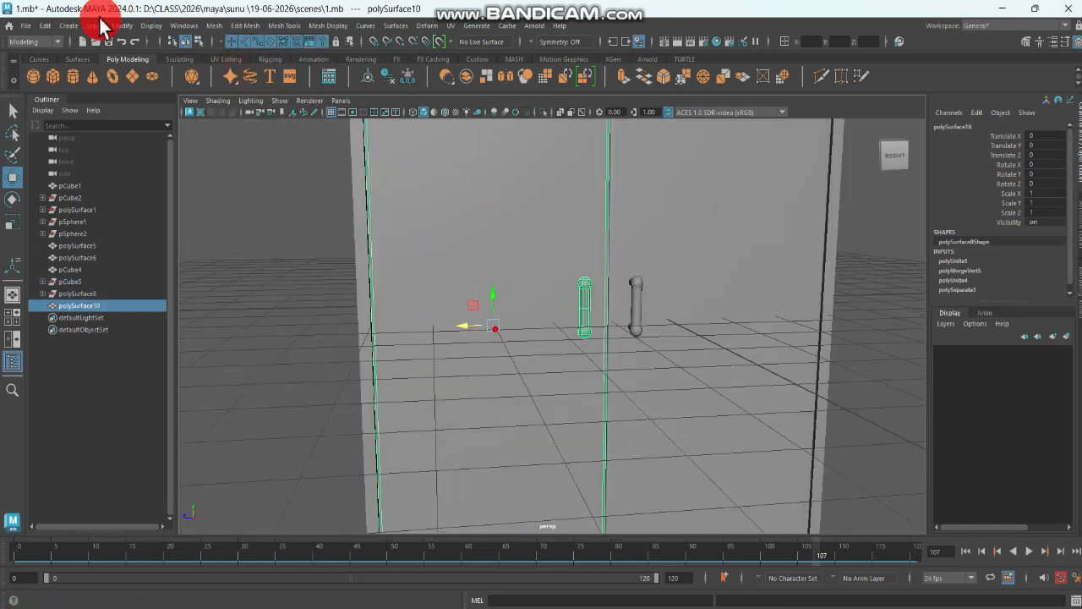
Step: Delete the combined door's construction history and freeze its transformations
{"action": "left_click", "coordinate": [121, 25]}
{"action": "left_click", "coordinate": [140, 84]}
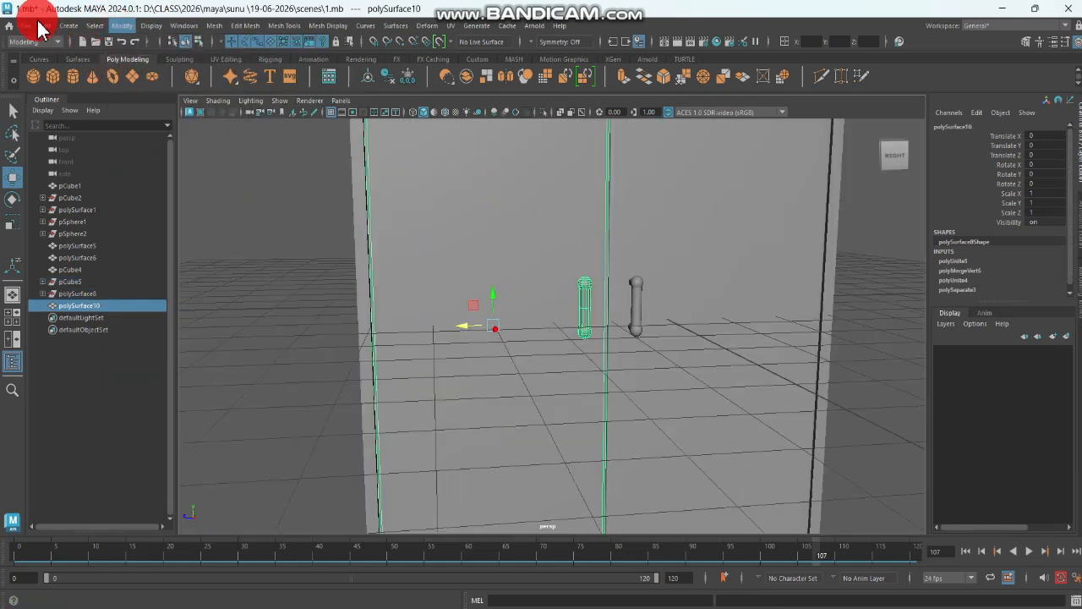
{"action": "left_click", "coordinate": [43, 25]}
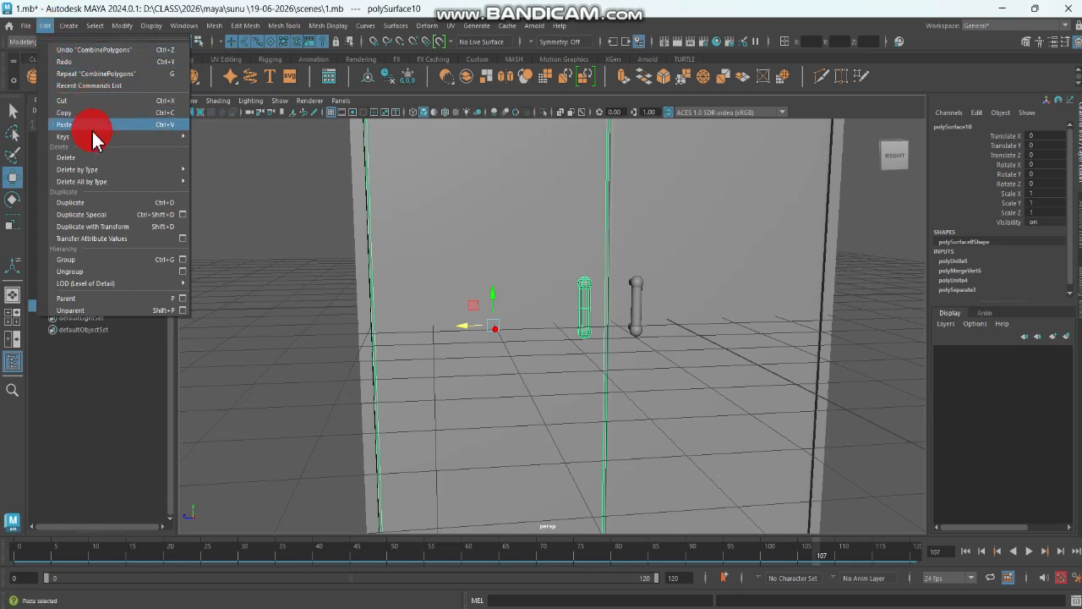
{"action": "left_click", "coordinate": [252, 171]}
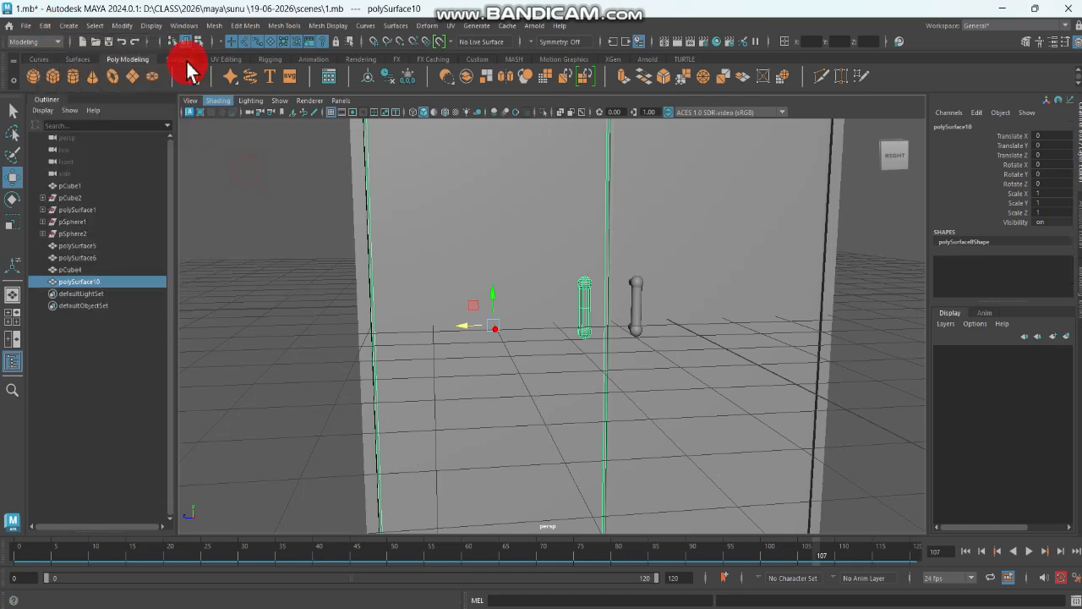
{"action": "left_click", "coordinate": [122, 25]}
{"action": "left_click", "coordinate": [141, 84]}
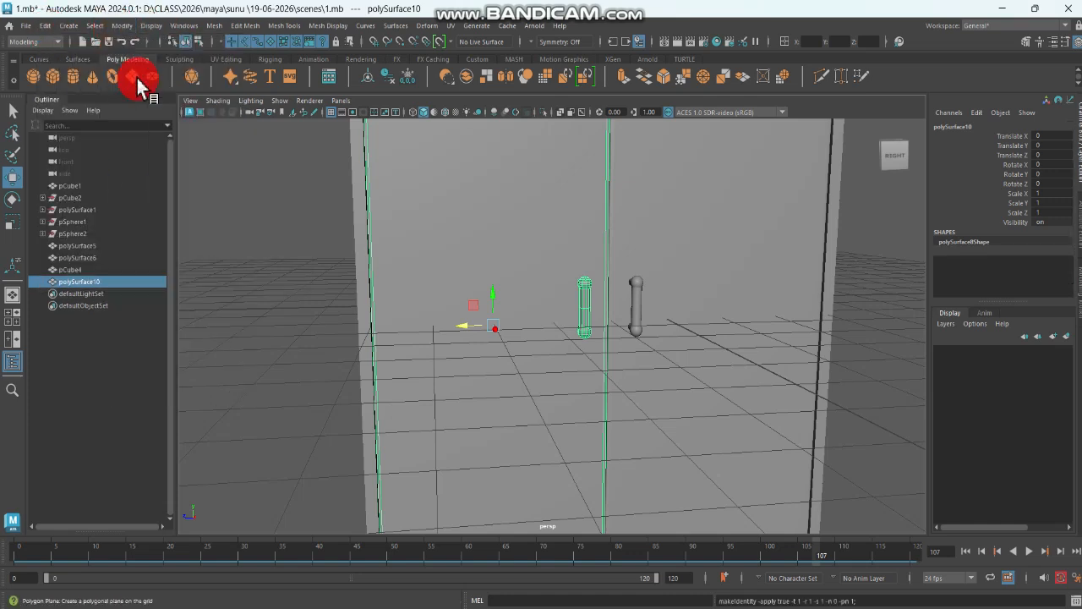
Step: Move the combined door's pivot to its outer vertical edge and fine-tune it in the side view so the door can hinge there
{"action": "left_click_drag", "start_coordinate": [478, 328], "coordinate": [349, 331]}
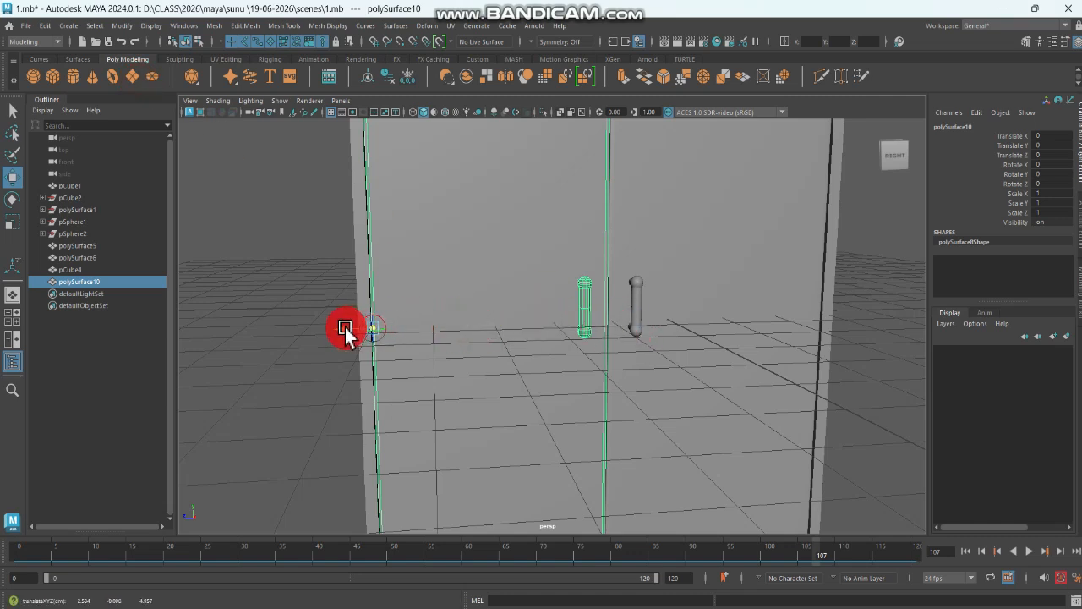
{"action": "key", "text": "space"}
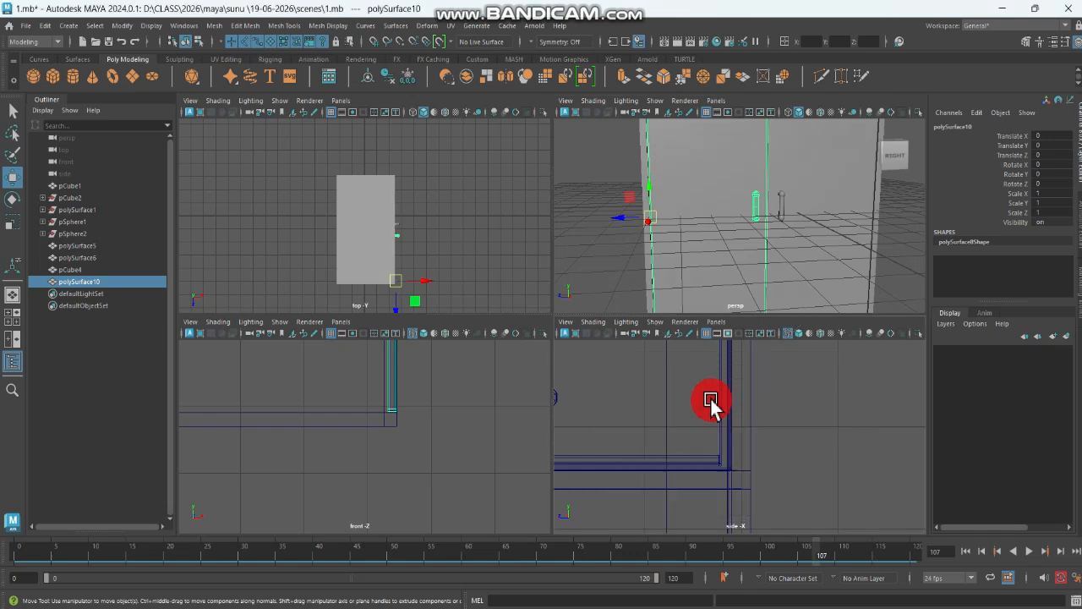
{"action": "key", "text": "space"}
{"action": "scroll", "coordinate": [650, 382], "scroll_direction": "up", "scroll_amount": 6}
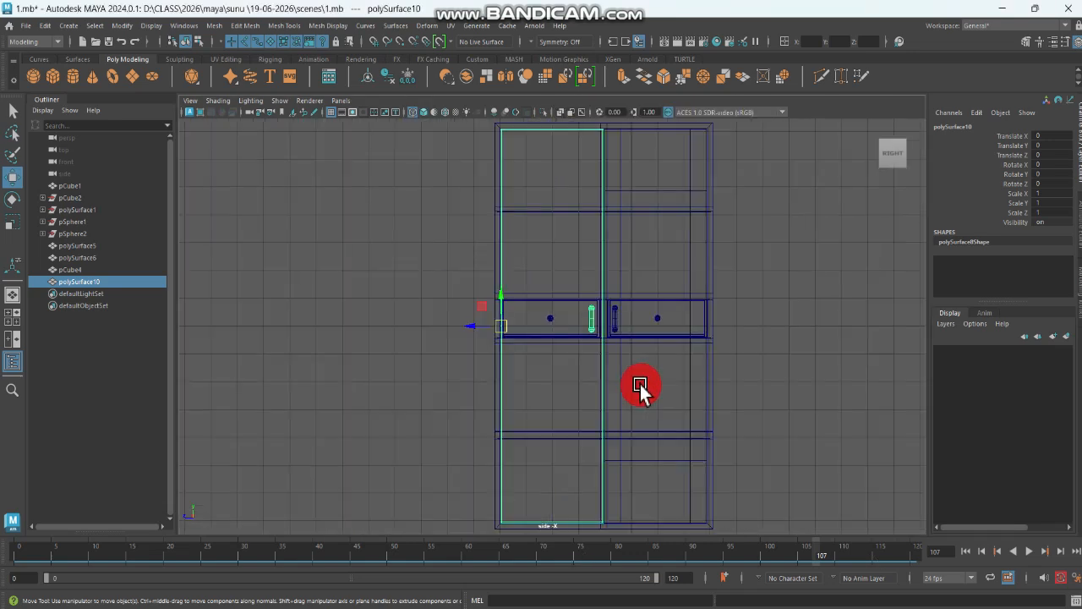
{"action": "middle_click_drag", "start_coordinate": [487, 338], "coordinate": [752, 313], "text": "alt"}
{"action": "scroll", "coordinate": [752, 314], "scroll_direction": "up", "scroll_amount": 8}
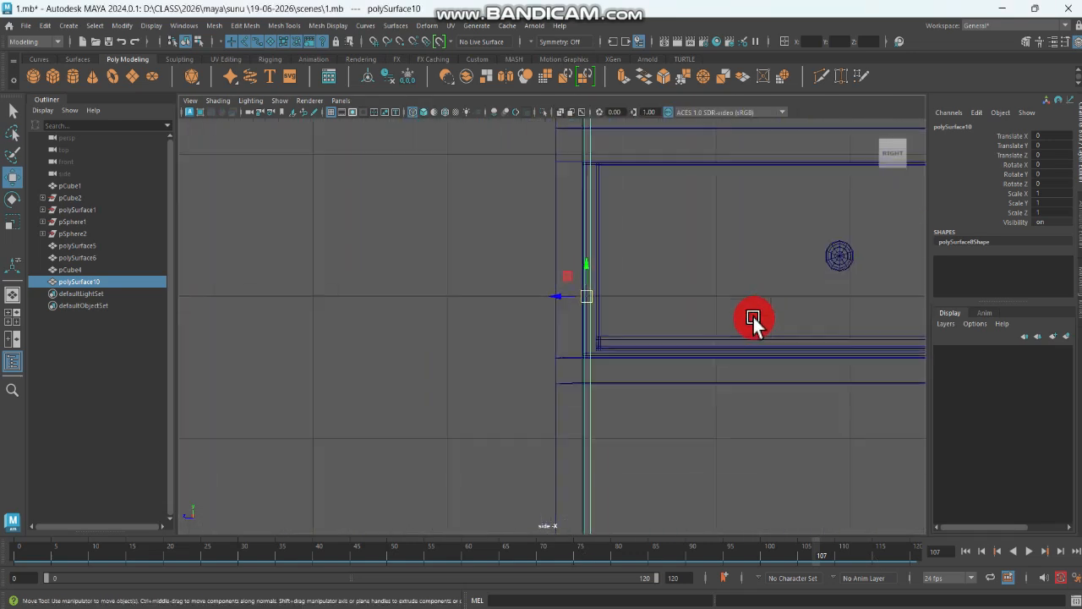
{"action": "key", "text": "d"}
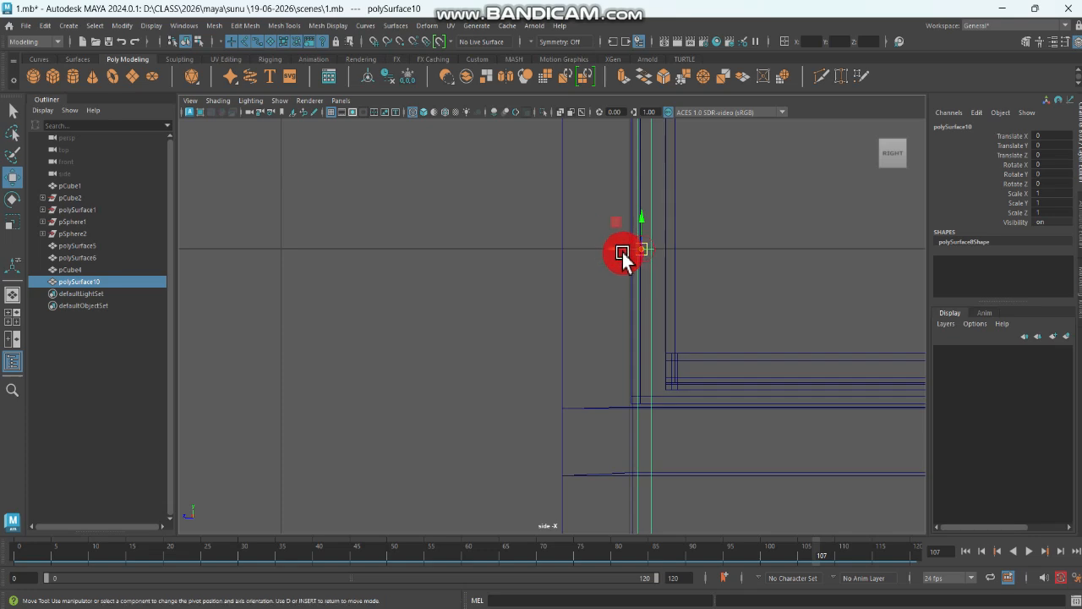
{"action": "left_click_drag", "start_coordinate": [610, 245], "coordinate": [607, 245]}
{"action": "key", "text": "d"}
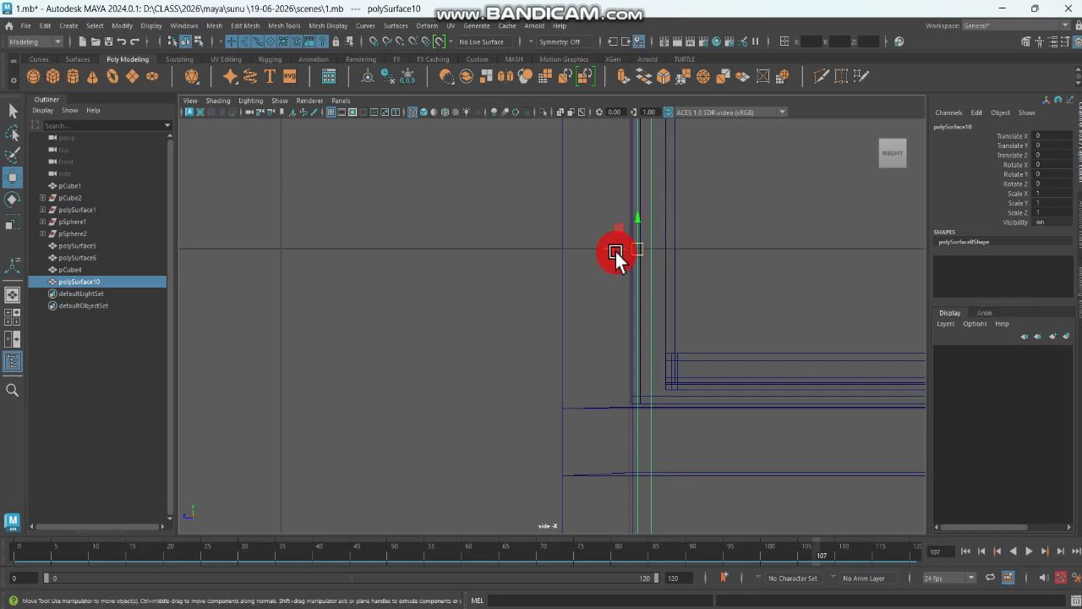
Step: Test both hinges by rotating the duplicated door about -87 degrees and the original door about 97 degrees around Y
{"action": "key", "text": "space"}
{"action": "key", "text": "space"}
{"action": "key", "text": "f"}
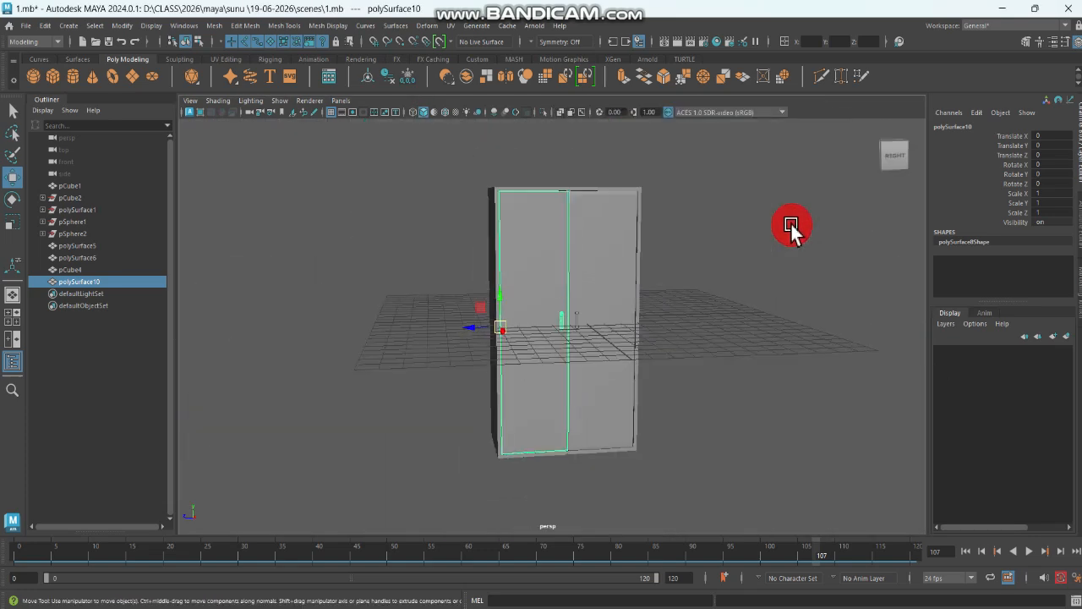
{"action": "left_click", "coordinate": [667, 249]}
{"action": "left_click", "coordinate": [561, 252]}
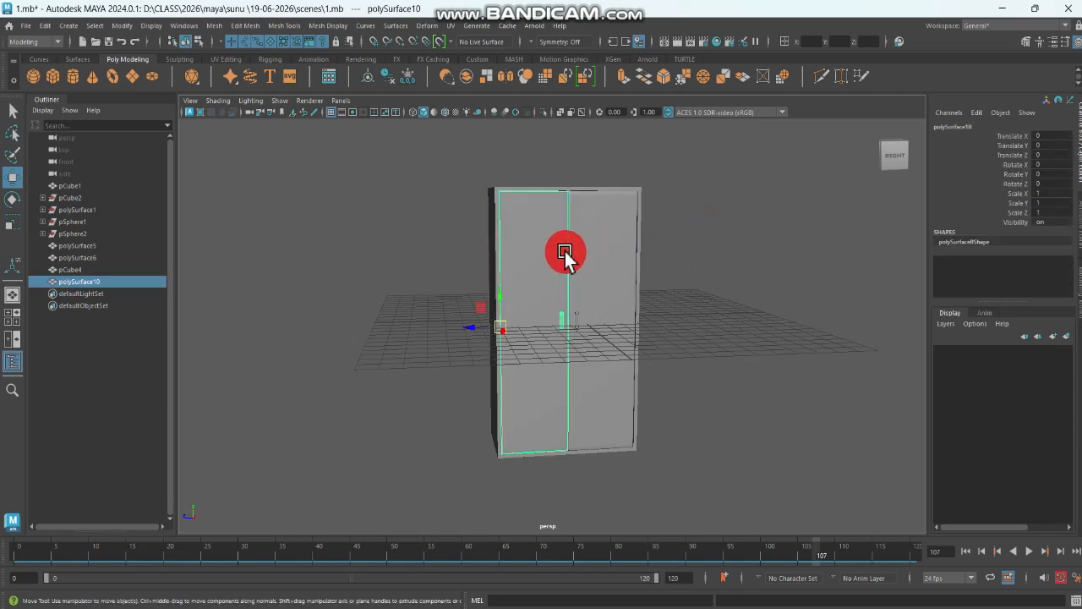
{"action": "key", "text": "e"}
{"action": "left_click_drag", "start_coordinate": [518, 328], "coordinate": [480, 320]}
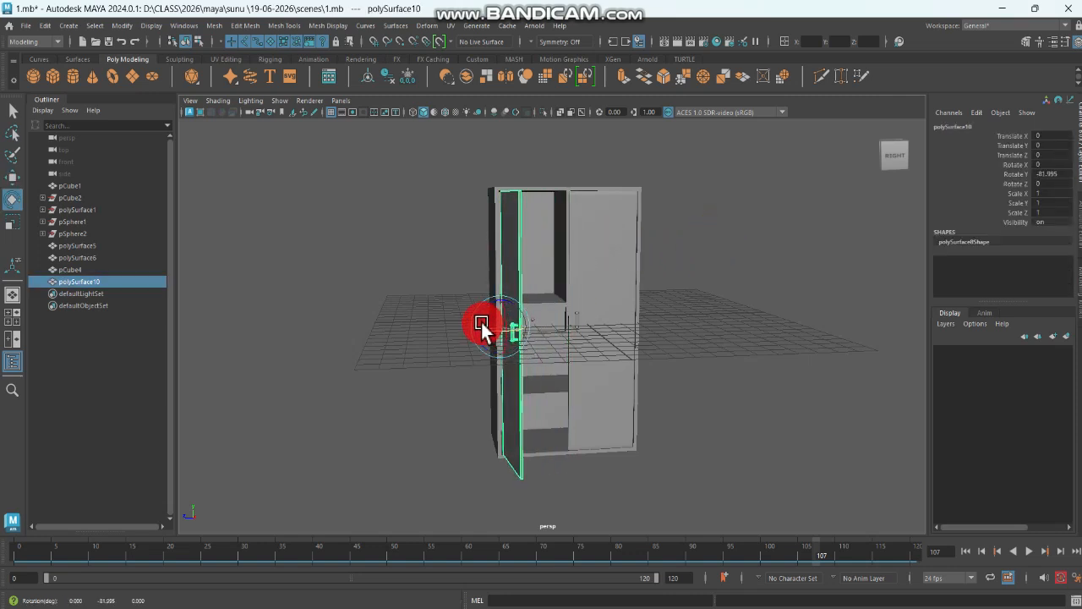
{"action": "left_click", "coordinate": [575, 279]}
{"action": "left_click_drag", "start_coordinate": [618, 326], "coordinate": [657, 321]}
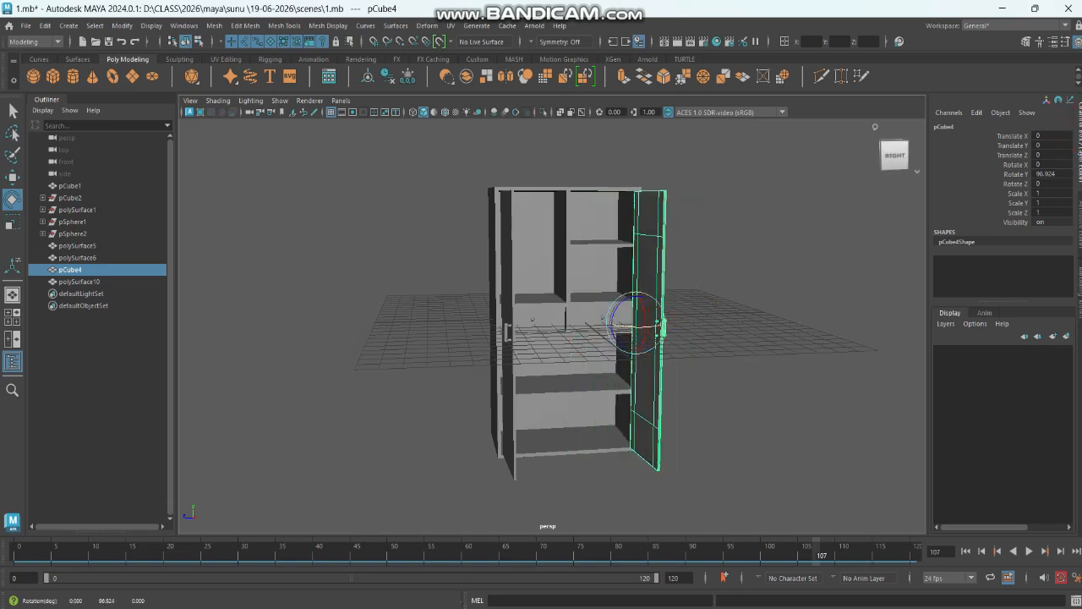
Step: Reset Rotate Y to 0 on both wardrobe doors
{"action": "type", "text": "0"}
{"action": "key", "text": "Return"}
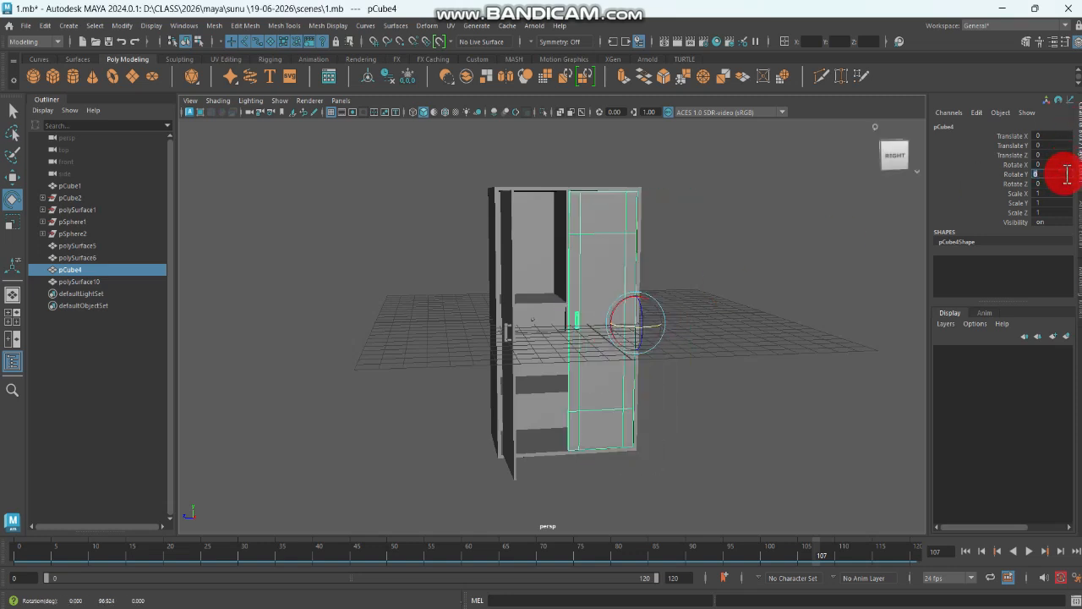
{"action": "left_click", "coordinate": [508, 216]}
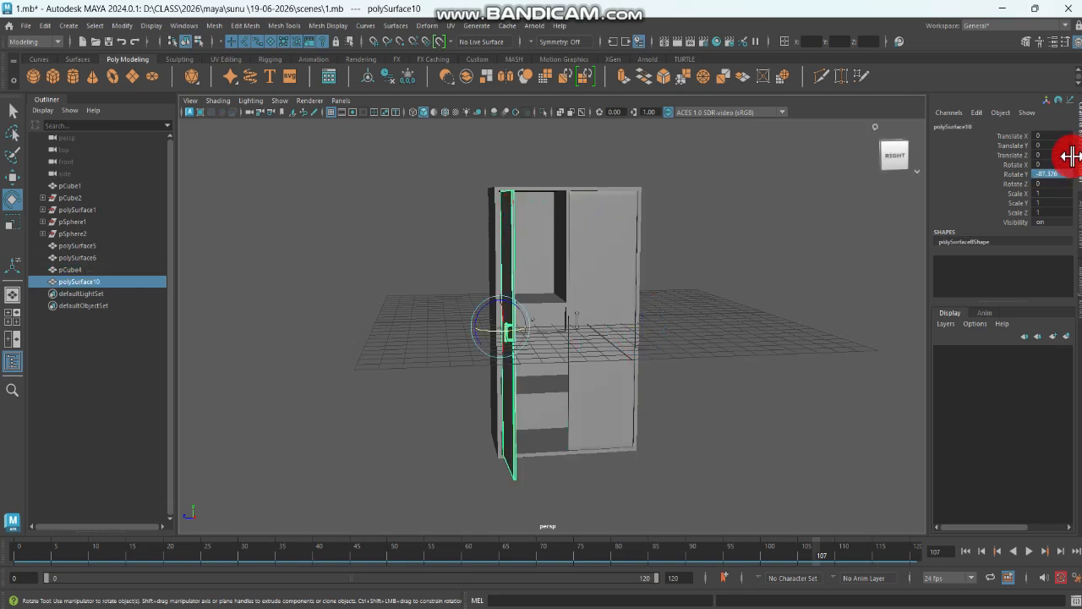
{"action": "type", "text": "0"}
{"action": "key", "text": "Return"}
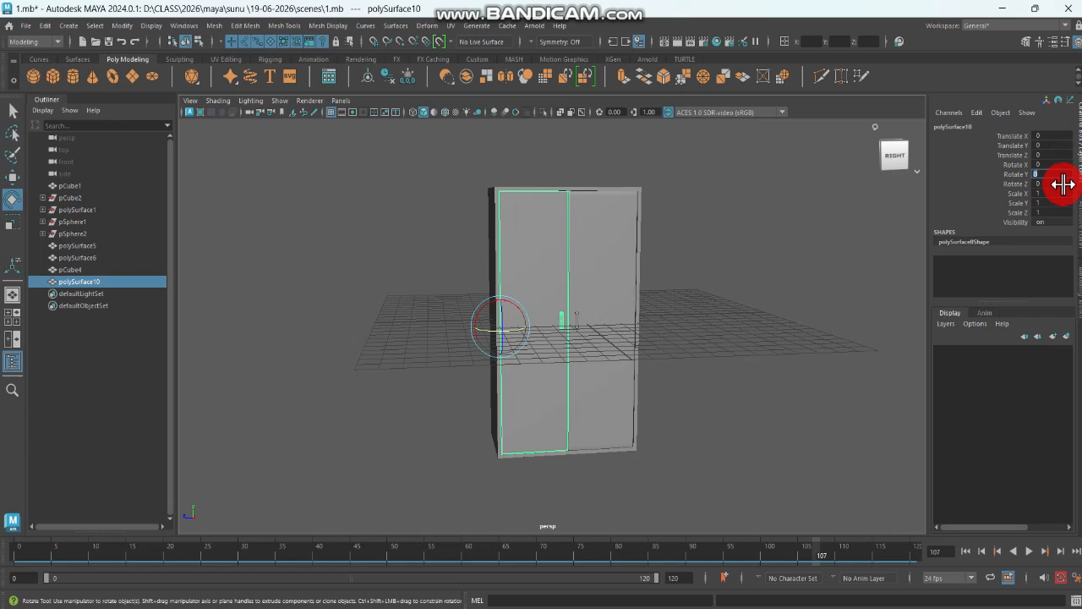
Step: Insert six supporting edge loops close to the top and corner edges of the wardrobe body
{"action": "left_click", "coordinate": [895, 173]}
{"action": "left_click", "coordinate": [639, 219]}
{"action": "scroll", "coordinate": [652, 232], "scroll_direction": "up", "scroll_amount": 5}
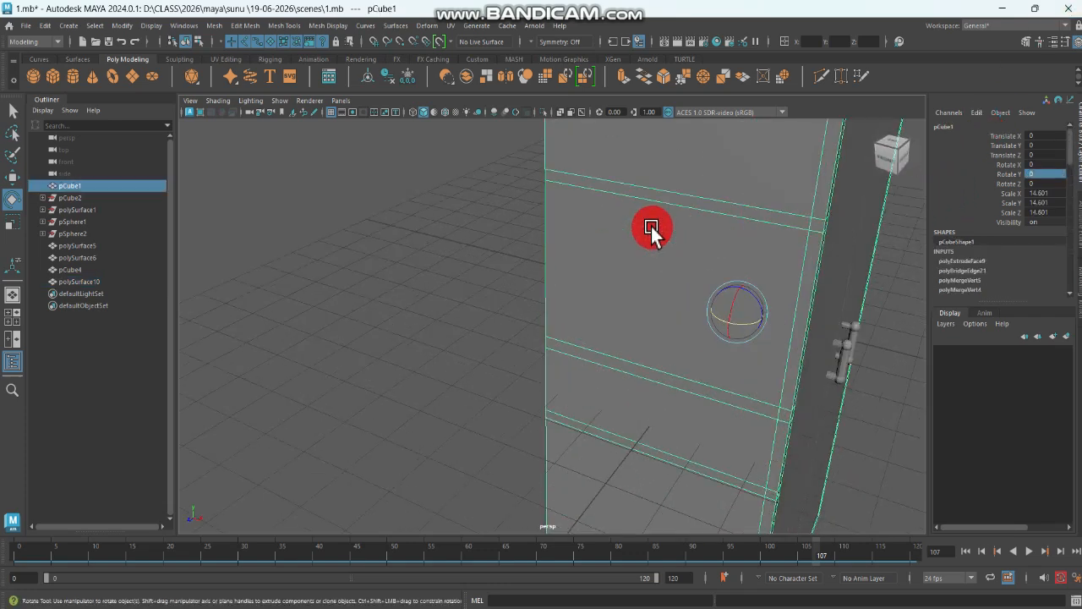
{"action": "middle_click_drag", "start_coordinate": [652, 232], "coordinate": [619, 383], "text": "alt"}
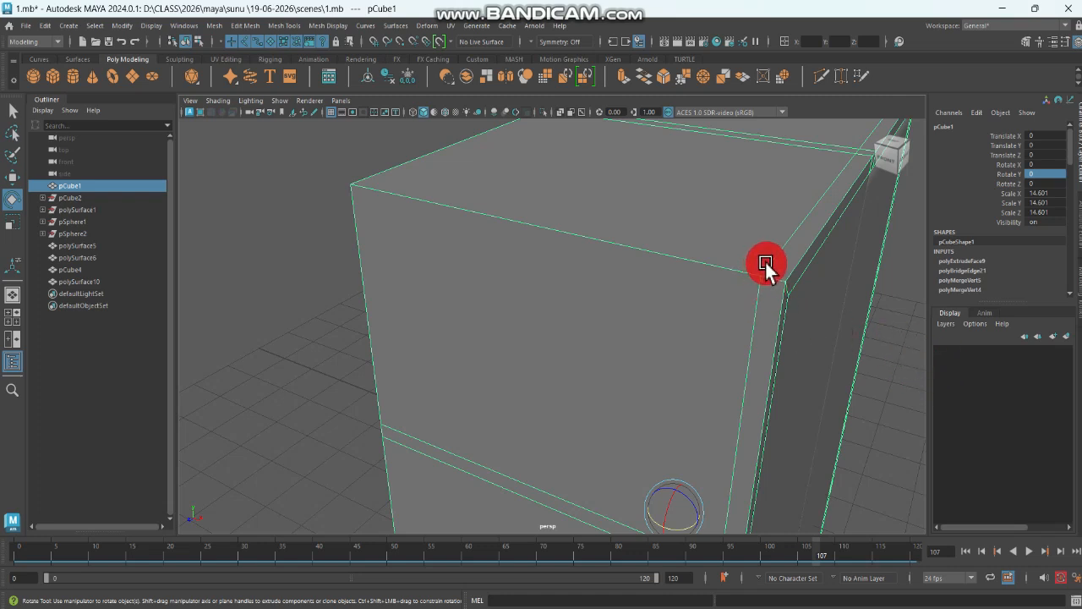
{"action": "right_click_drag", "start_coordinate": [778, 272], "coordinate": [725, 281], "text": "shift"}
{"action": "left_click", "coordinate": [781, 290]}
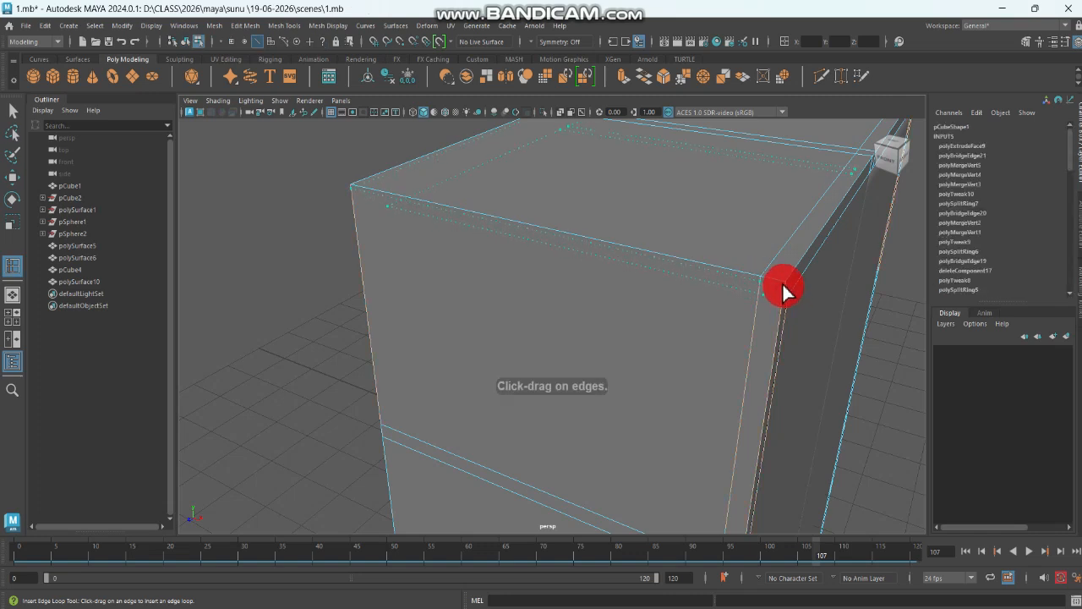
{"action": "left_click", "coordinate": [786, 276]}
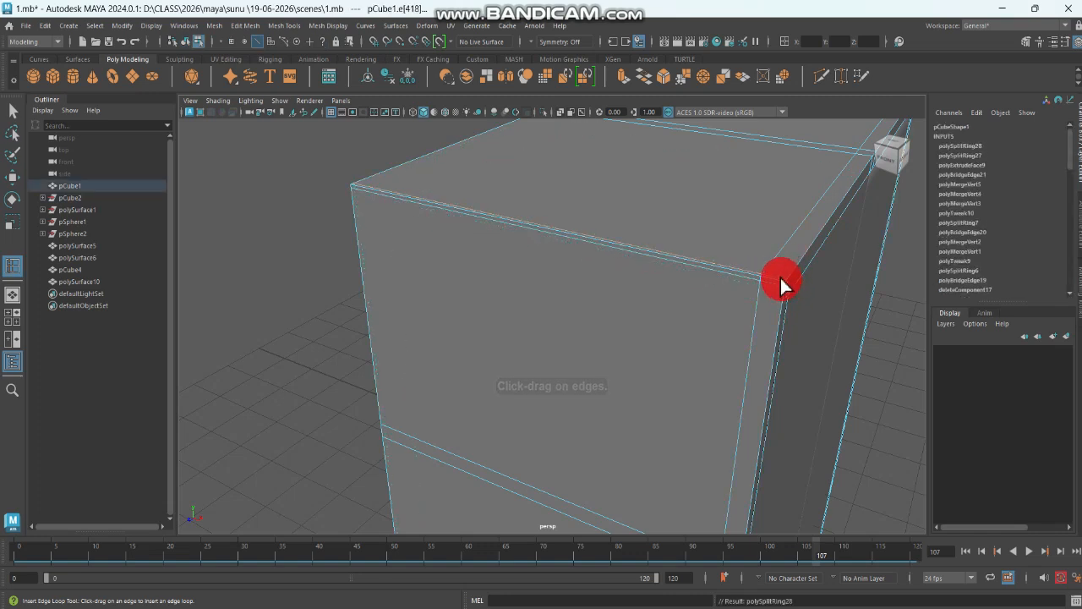
{"action": "left_click", "coordinate": [782, 278]}
{"action": "left_click_drag", "start_coordinate": [761, 274], "coordinate": [785, 290]}
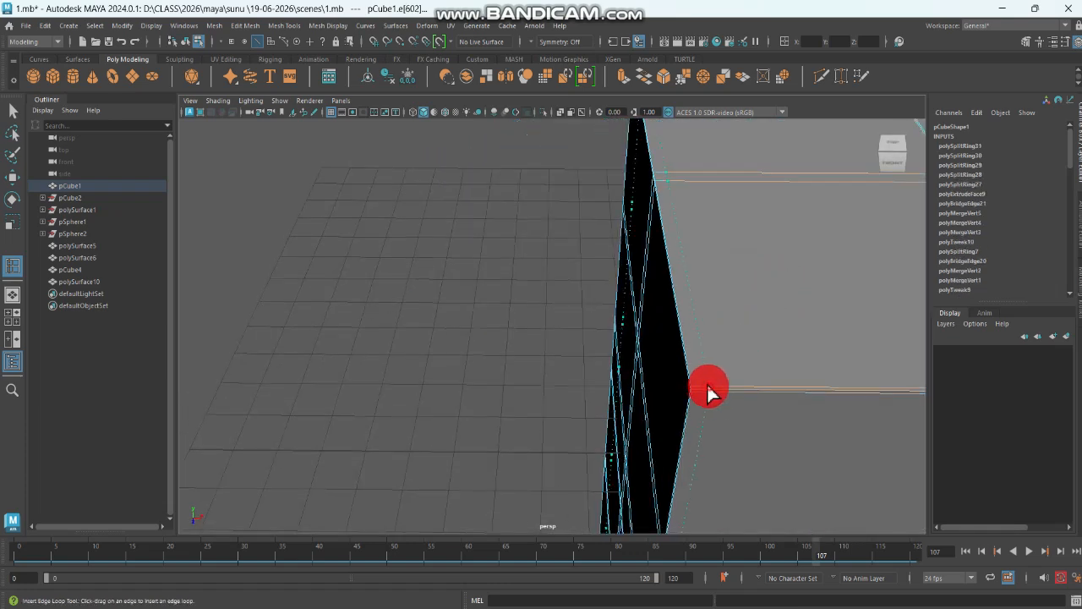
{"action": "left_click", "coordinate": [692, 383]}
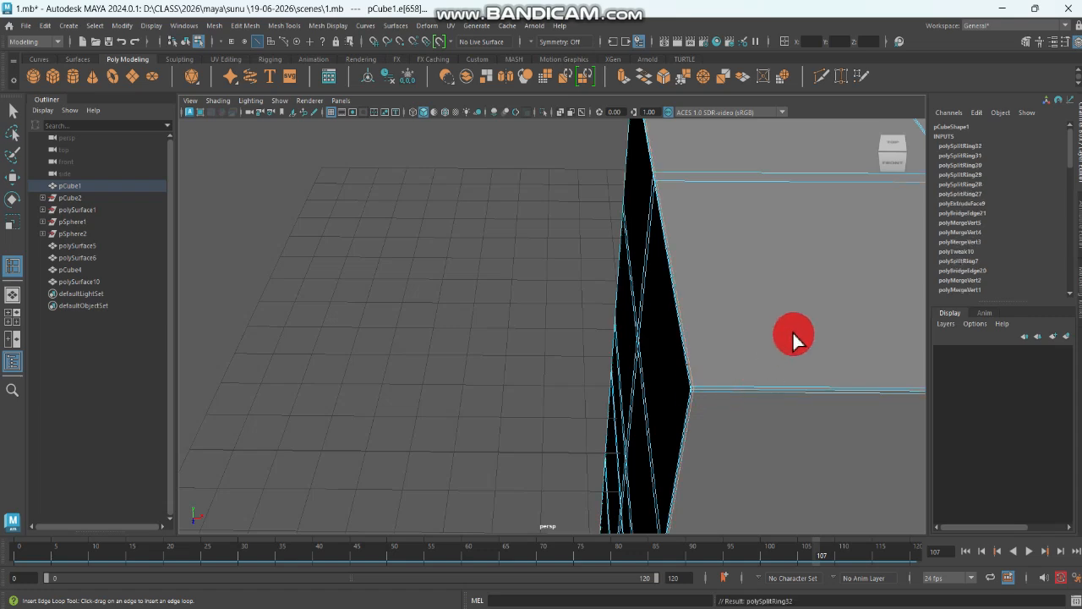
Step: Insert four edge loops tightly along the edges of the wardrobe body's vertical center divider
{"action": "left_click_drag", "start_coordinate": [792, 330], "coordinate": [766, 273], "text": "alt"}
{"action": "middle_click_drag", "start_coordinate": [765, 273], "coordinate": [633, 350], "text": "alt"}
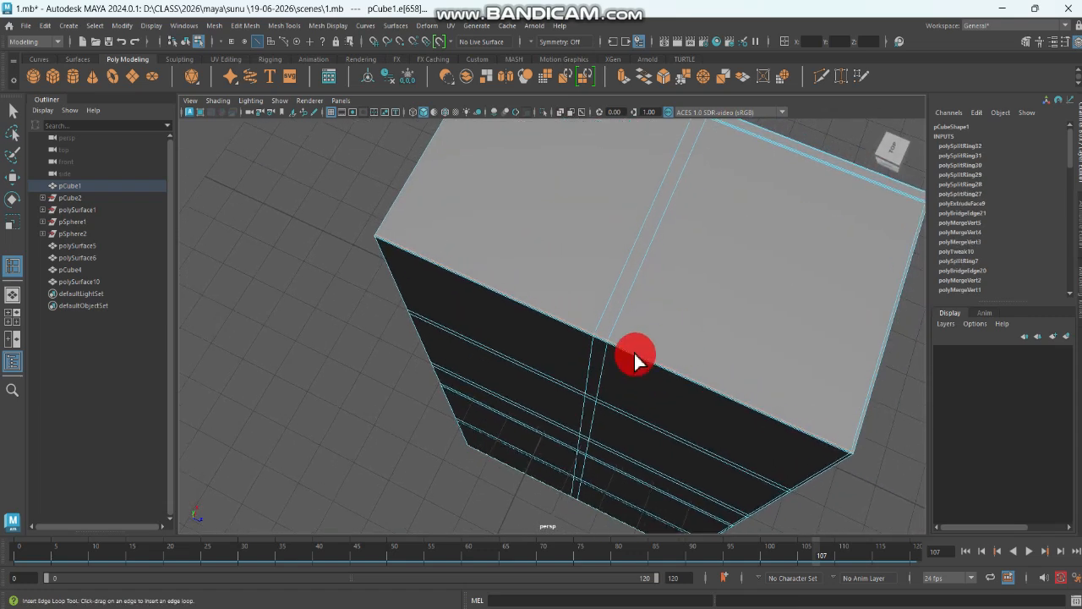
{"action": "left_click_drag", "start_coordinate": [615, 341], "coordinate": [588, 336]}
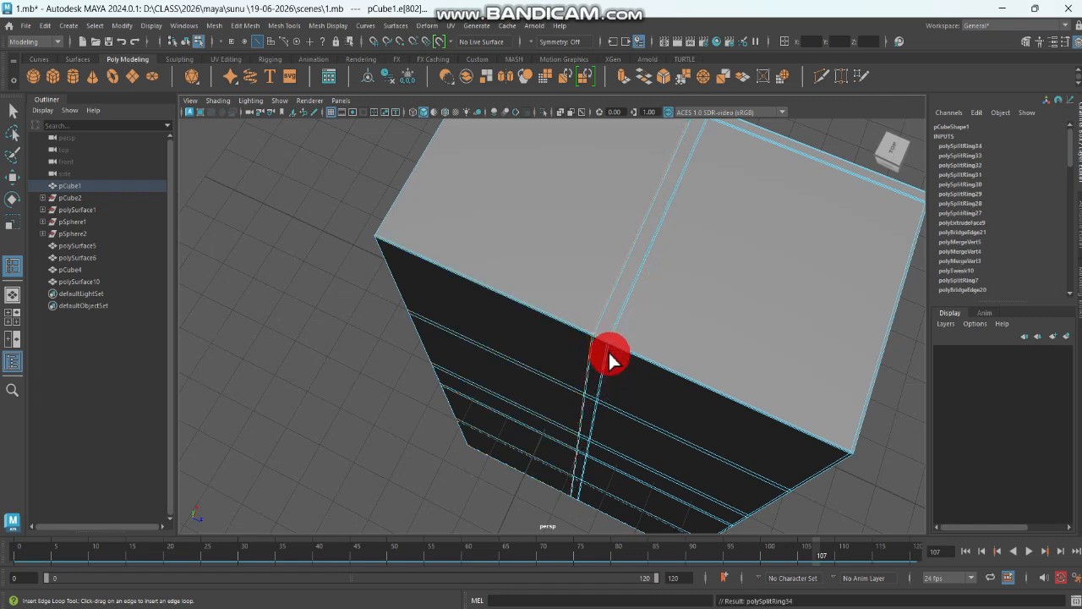
{"action": "scroll", "coordinate": [608, 350], "scroll_direction": "up", "scroll_amount": 3}
{"action": "left_click_drag", "start_coordinate": [668, 352], "coordinate": [750, 310]}
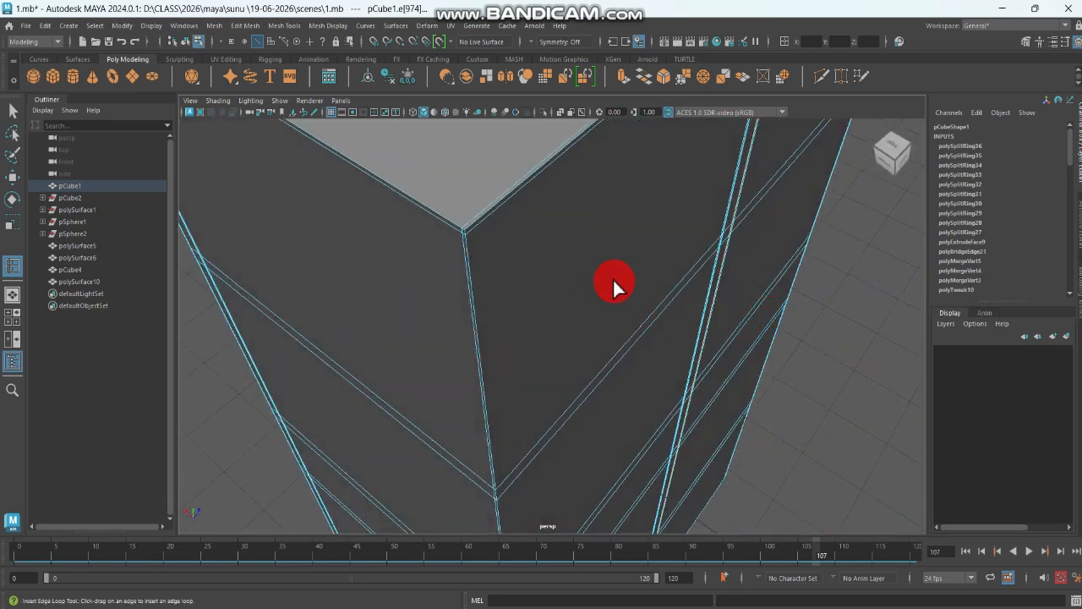
Step: Insert four edge loops tightly around the two edges of the uppermost shelf band on the wardrobe body
{"action": "mouse_move", "coordinate": [612, 277]}
{"action": "left_mouse_down", "text": "alt"}
{"action": "mouse_move", "coordinate": [611, 341]}
{"action": "mouse_move", "coordinate": [623, 283]}
{"action": "left_mouse_up", "text": "alt"}
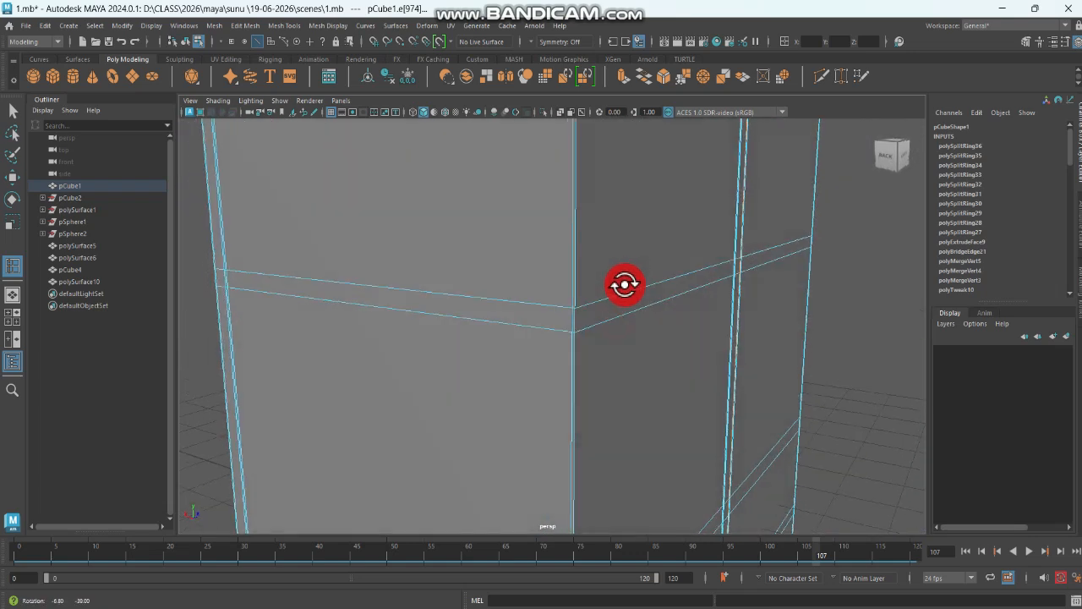
{"action": "left_click", "coordinate": [574, 295]}
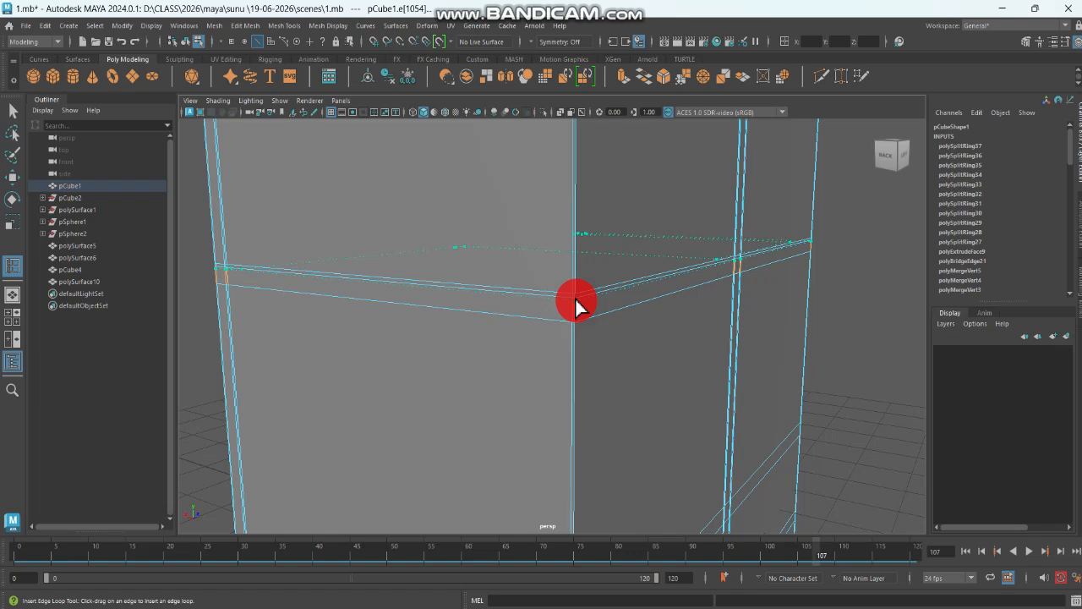
{"action": "left_click", "coordinate": [575, 298]}
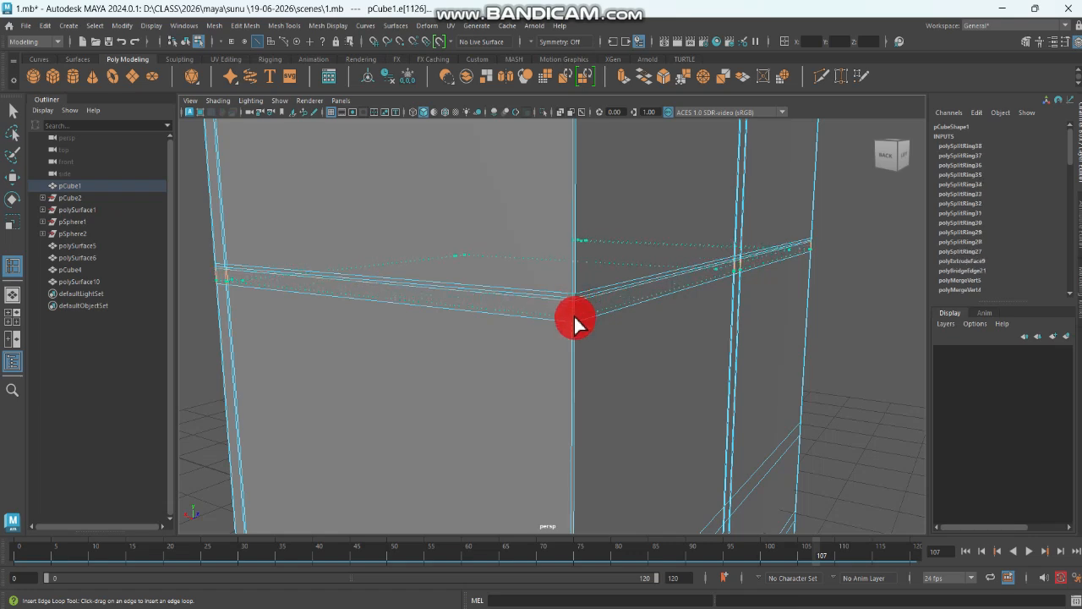
{"action": "left_click", "coordinate": [574, 322]}
{"action": "left_click", "coordinate": [579, 330]}
{"action": "middle_click_drag", "start_coordinate": [630, 323], "coordinate": [624, 92], "text": "alt"}
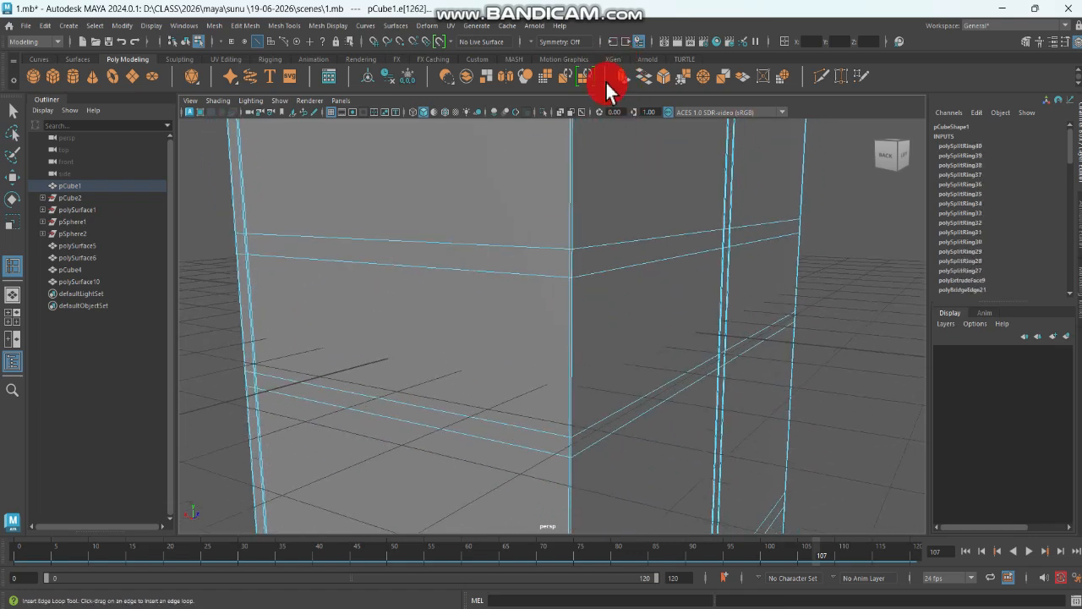
Step: Insert four edge loops tightly around the two edges of the second shelf band from the top on the wardrobe body
{"action": "scroll", "coordinate": [548, 222], "scroll_direction": "up", "scroll_amount": 5}
{"action": "middle_click_drag", "start_coordinate": [569, 203], "coordinate": [572, 271], "text": "alt"}
{"action": "left_click_drag", "start_coordinate": [582, 259], "coordinate": [583, 277]}
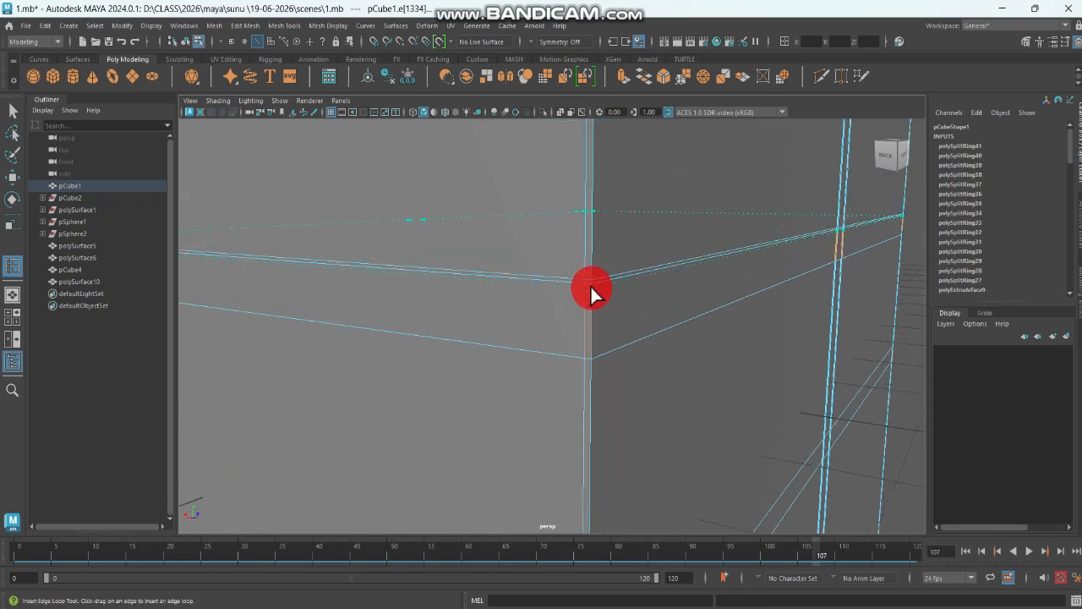
{"action": "left_click", "coordinate": [591, 288]}
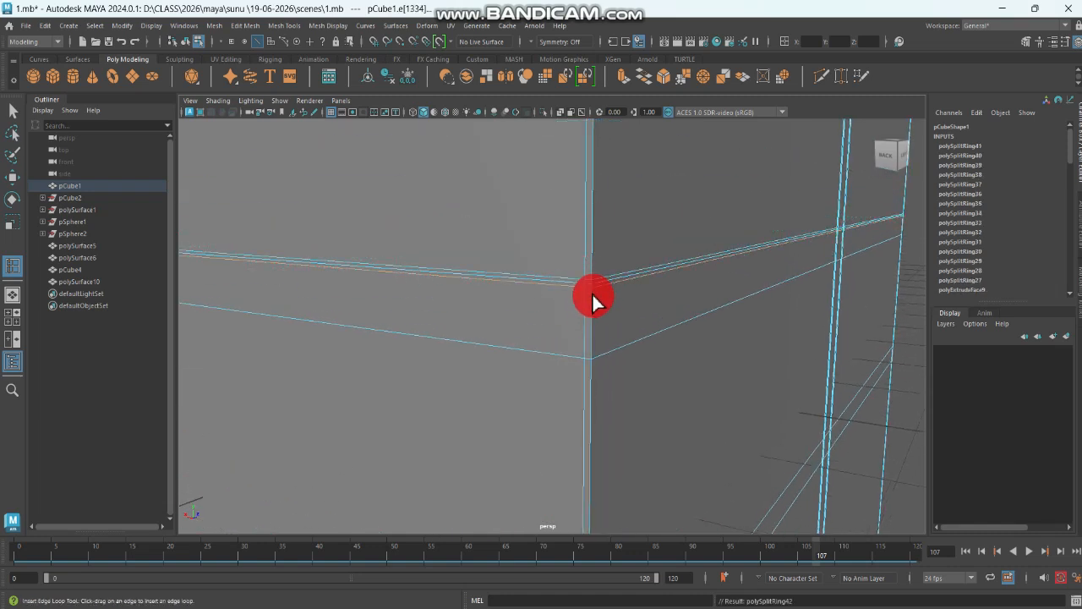
{"action": "left_click", "coordinate": [589, 364]}
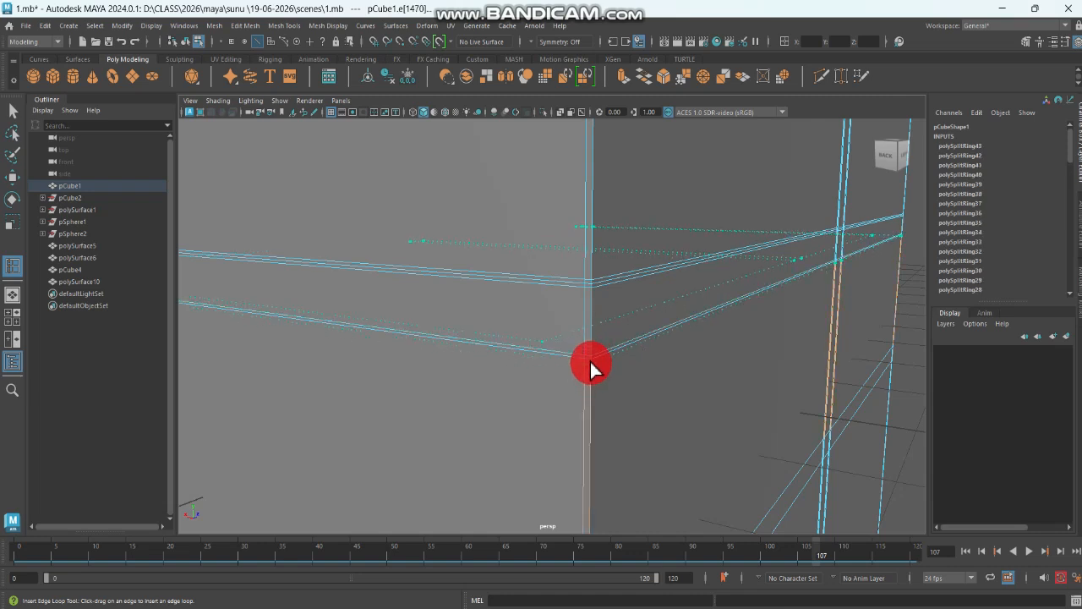
{"action": "left_click", "coordinate": [591, 362]}
Step: Insert four edge loops tightly around each of the two lower shelf bands on the wardrobe body
{"action": "left_click_drag", "start_coordinate": [647, 330], "coordinate": [676, 88], "text": "alt"}
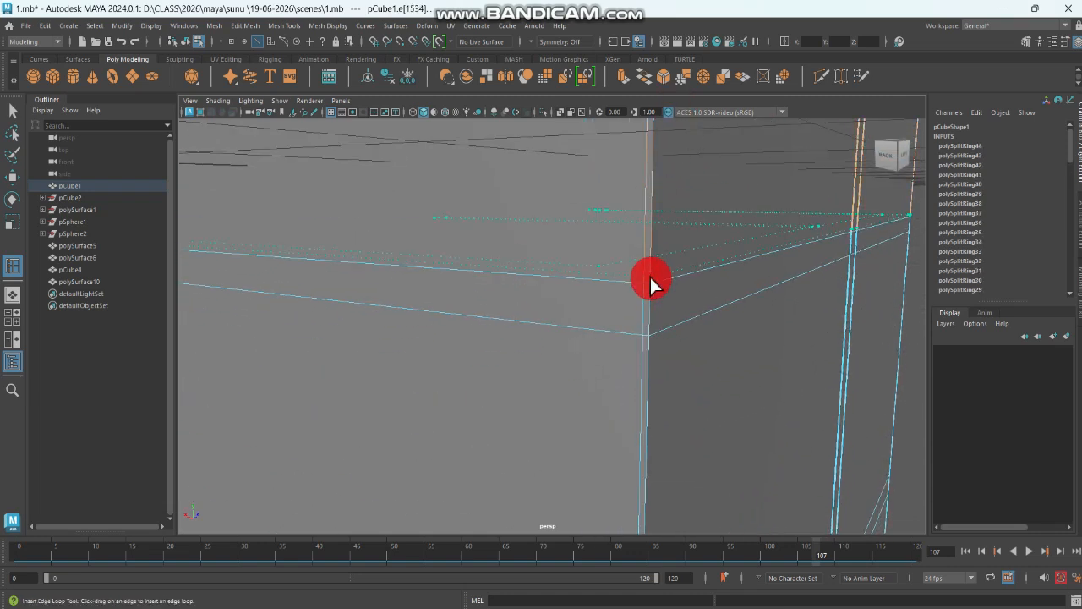
{"action": "left_click", "coordinate": [650, 275]}
{"action": "left_click", "coordinate": [642, 287]}
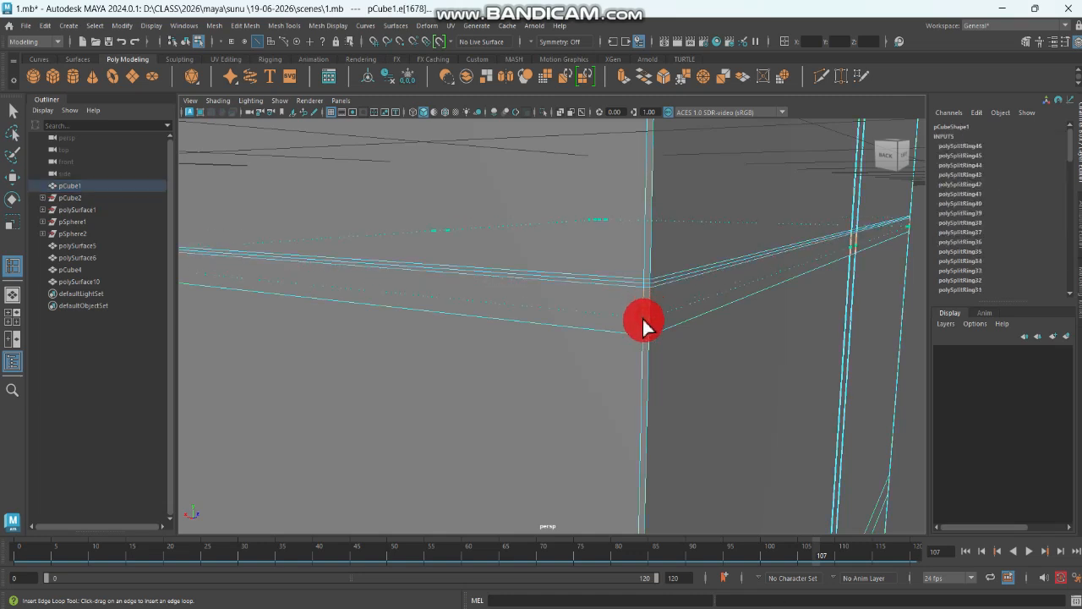
{"action": "left_click_drag", "start_coordinate": [642, 316], "coordinate": [641, 335]}
{"action": "mouse_move", "coordinate": [683, 309]}
{"action": "middle_mouse_down", "text": "alt"}
{"action": "mouse_move", "coordinate": [696, 107]}
{"action": "mouse_move", "coordinate": [682, 17]}
{"action": "middle_mouse_up", "text": "alt"}
{"action": "middle_click_drag", "start_coordinate": [642, 465], "coordinate": [635, 285], "text": "alt"}
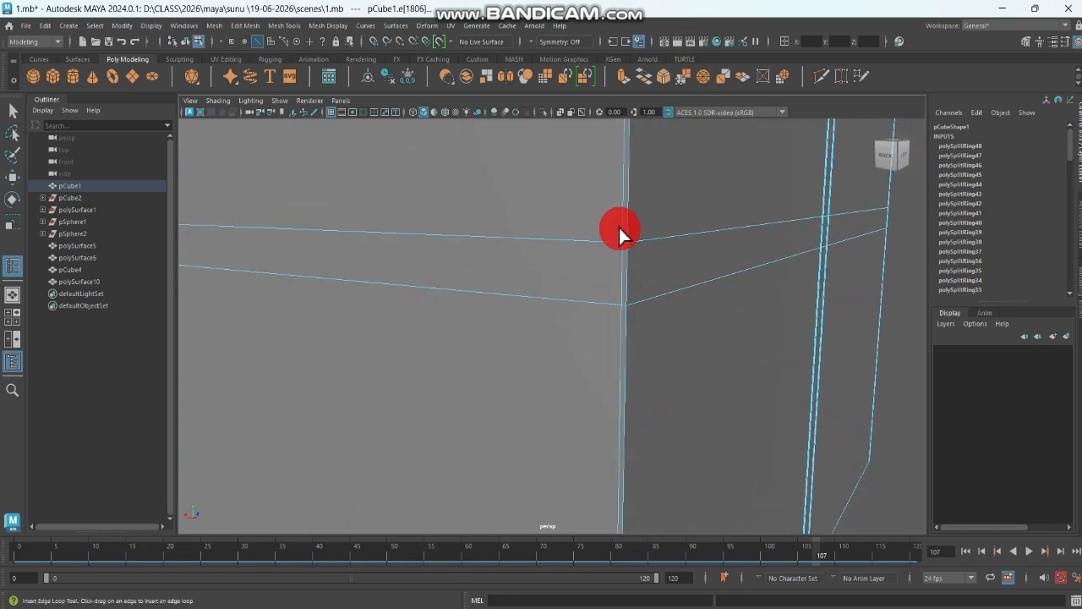
{"action": "left_click_drag", "start_coordinate": [628, 225], "coordinate": [627, 305]}
Step: Insert one edge loop close to the wardrobe body's bottom edge and another along the side panel's vertical line near the front
{"action": "middle_click_drag", "start_coordinate": [651, 311], "coordinate": [688, 12], "text": "alt"}
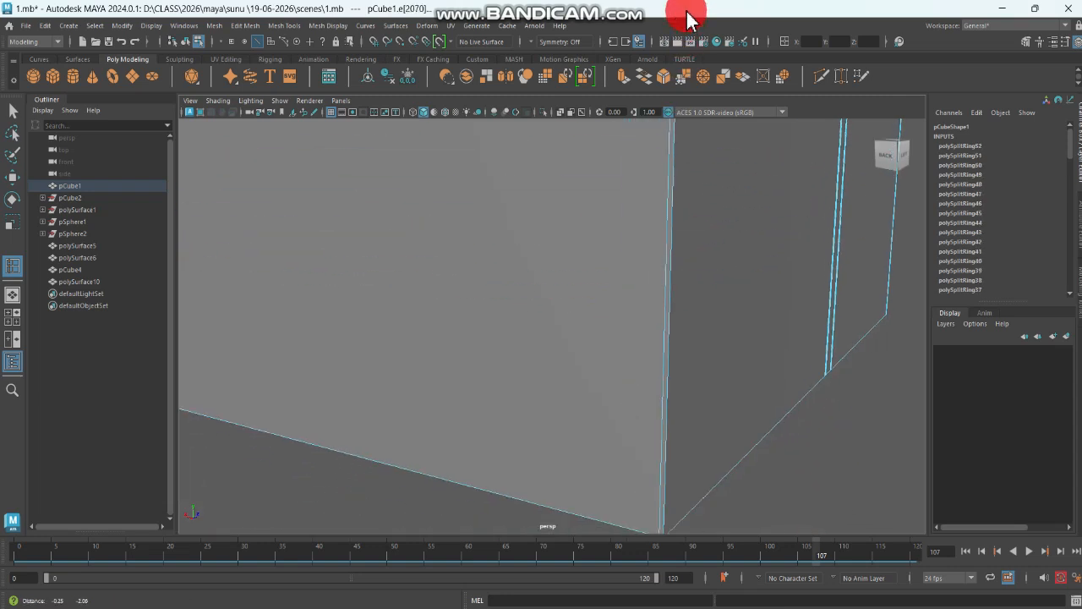
{"action": "middle_click_drag", "start_coordinate": [631, 369], "coordinate": [599, 221], "text": "alt"}
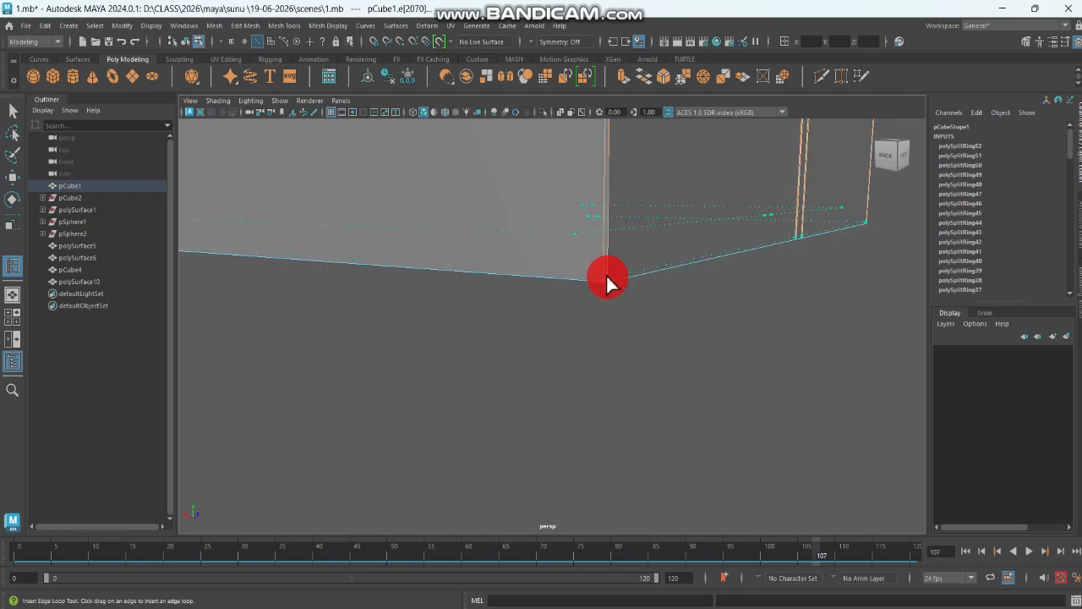
{"action": "left_click", "coordinate": [605, 273]}
{"action": "left_click_drag", "start_coordinate": [620, 288], "coordinate": [671, 288], "text": "alt"}
{"action": "left_click", "coordinate": [426, 332]}
Step: Turn on smooth preview for the wardrobe body, check it from the side and front, and return to object mode
{"action": "middle_click_drag", "start_coordinate": [582, 251], "coordinate": [628, 428], "text": "alt"}
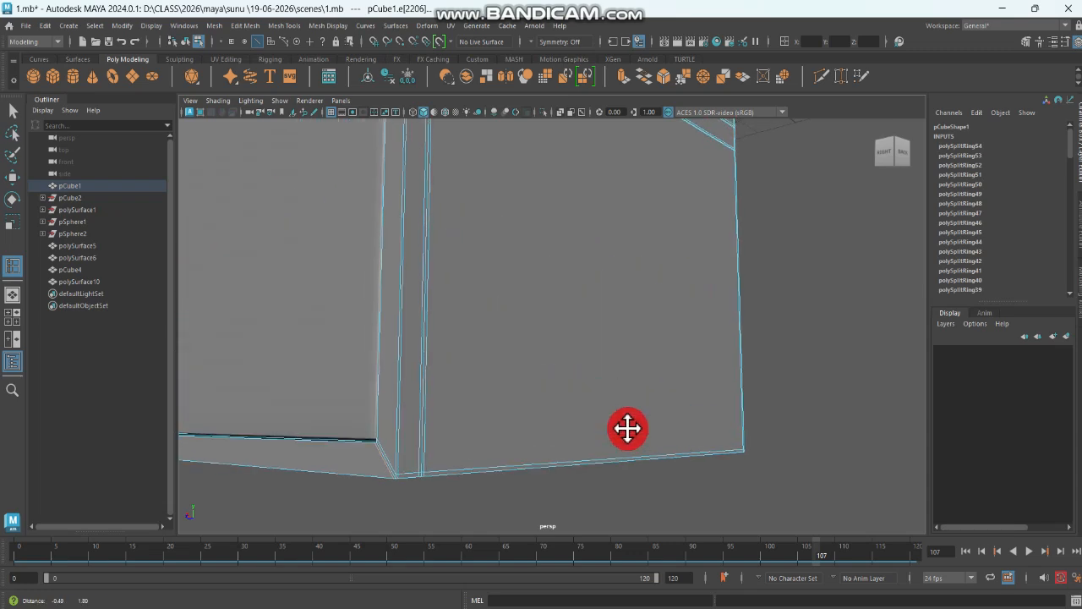
{"action": "middle_click_drag", "start_coordinate": [545, 331], "coordinate": [583, 537], "text": "alt"}
{"action": "left_click_drag", "start_coordinate": [542, 392], "coordinate": [652, 357], "text": "alt"}
{"action": "scroll", "coordinate": [573, 391], "scroll_direction": "down", "scroll_amount": 5}
{"action": "scroll", "coordinate": [650, 359], "scroll_direction": "up", "scroll_amount": 5}
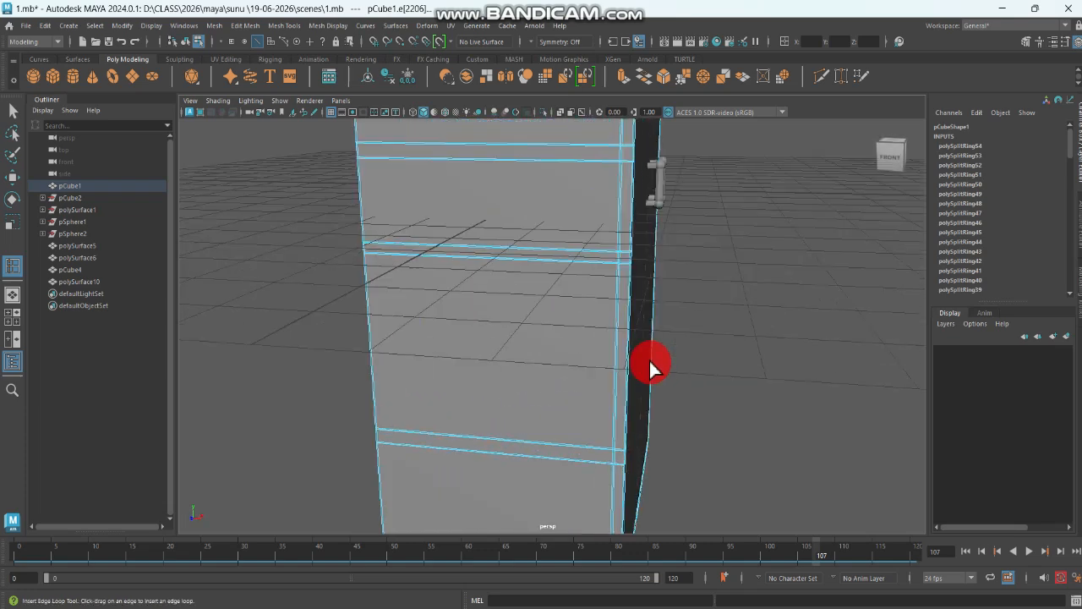
{"action": "left_click_drag", "start_coordinate": [549, 362], "coordinate": [736, 355], "text": "alt"}
{"action": "middle_click_drag", "start_coordinate": [736, 355], "coordinate": [659, 579], "text": "alt"}
{"action": "left_click_drag", "start_coordinate": [660, 580], "coordinate": [443, 461], "text": "alt"}
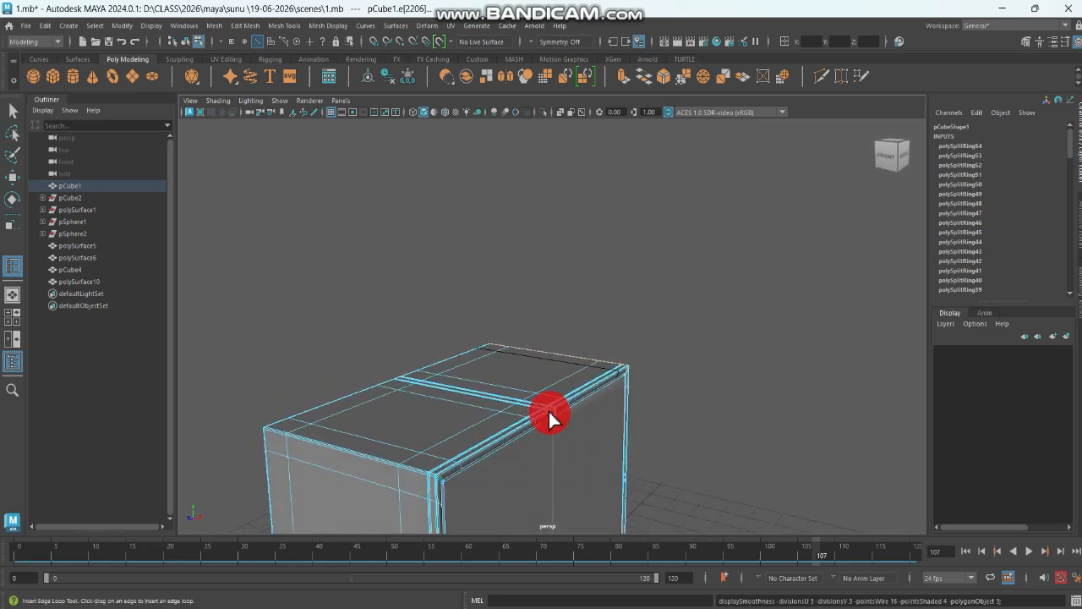
{"action": "scroll", "coordinate": [563, 423], "scroll_direction": "down", "scroll_amount": 5}
{"action": "middle_click_drag", "start_coordinate": [560, 389], "coordinate": [568, 196], "text": "alt"}
{"action": "right_click_drag", "start_coordinate": [535, 268], "coordinate": [592, 250]}
{"action": "left_click", "coordinate": [608, 250]}
Step: Rotate the left wardrobe door open around its hinge to a Rotate Y of about -109
{"action": "left_click_drag", "start_coordinate": [545, 296], "coordinate": [497, 296], "text": "alt"}
{"action": "left_click", "coordinate": [525, 286]}
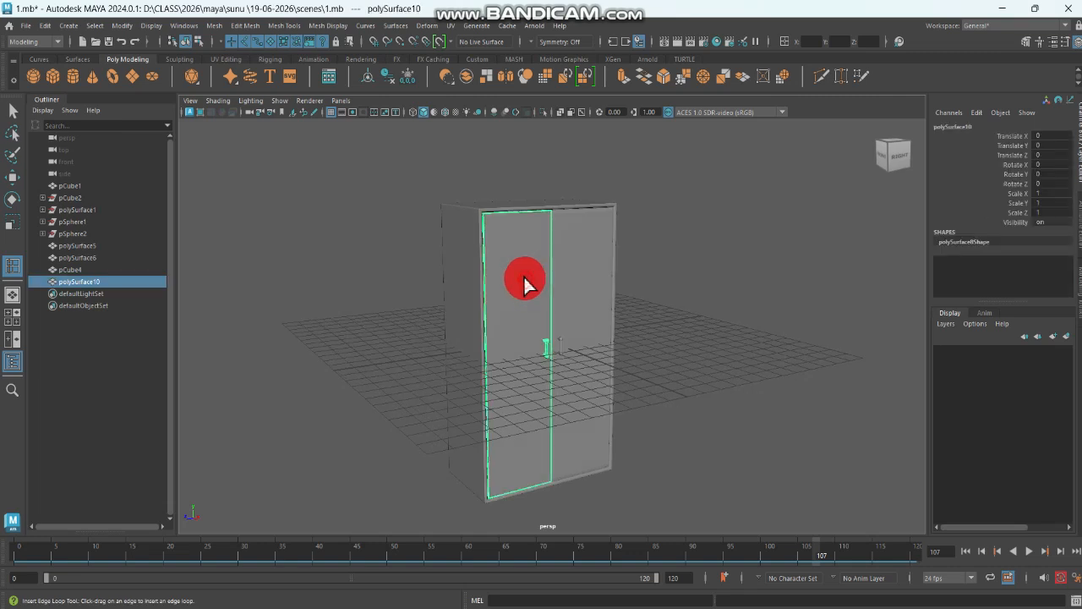
{"action": "key", "text": "e"}
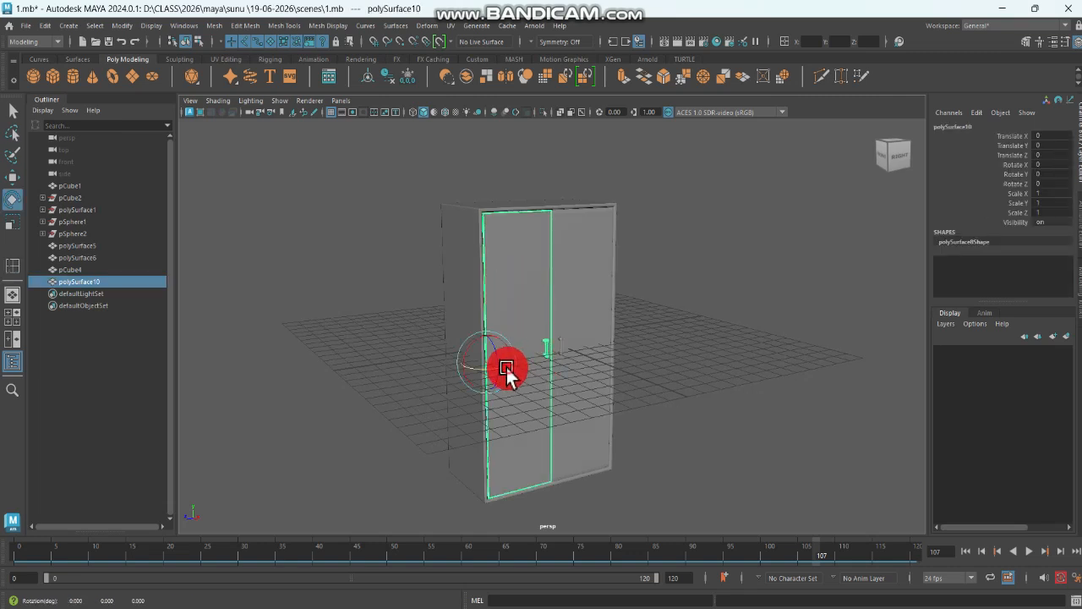
{"action": "left_click_drag", "start_coordinate": [506, 365], "coordinate": [466, 369]}
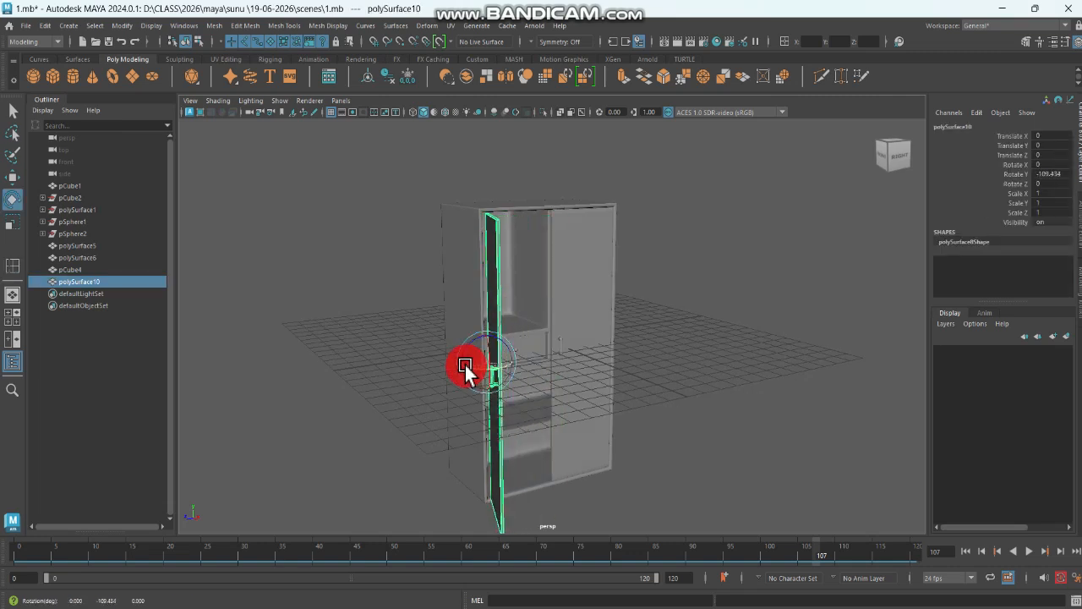
Step: Select the right wardrobe door and rotate it open around its hinge
{"action": "left_click", "coordinate": [568, 296]}
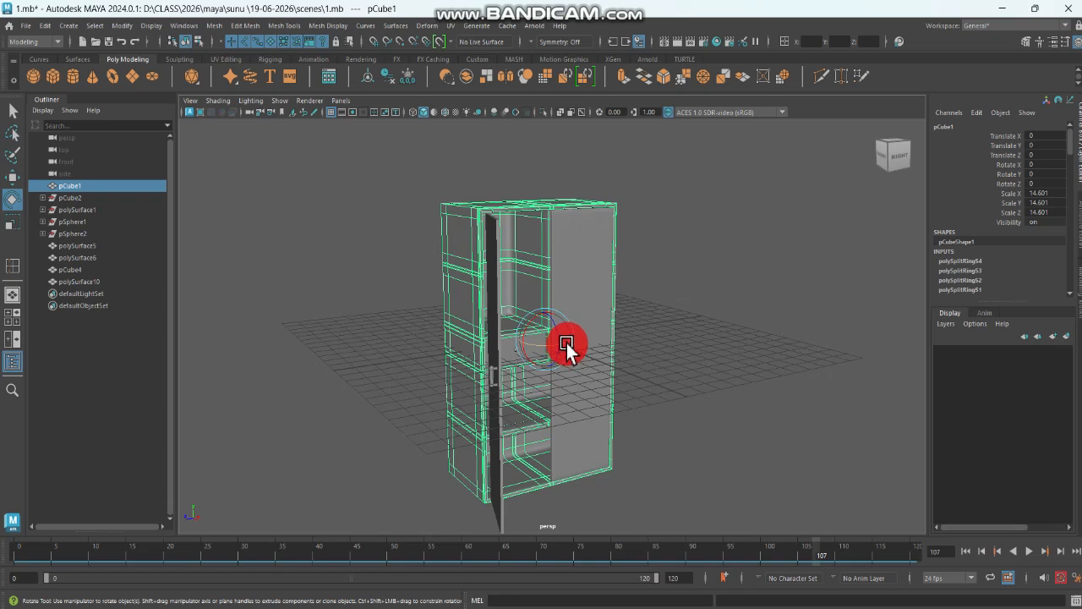
{"action": "left_click", "coordinate": [566, 347]}
{"action": "left_click", "coordinate": [647, 301]}
{"action": "left_click", "coordinate": [585, 310]}
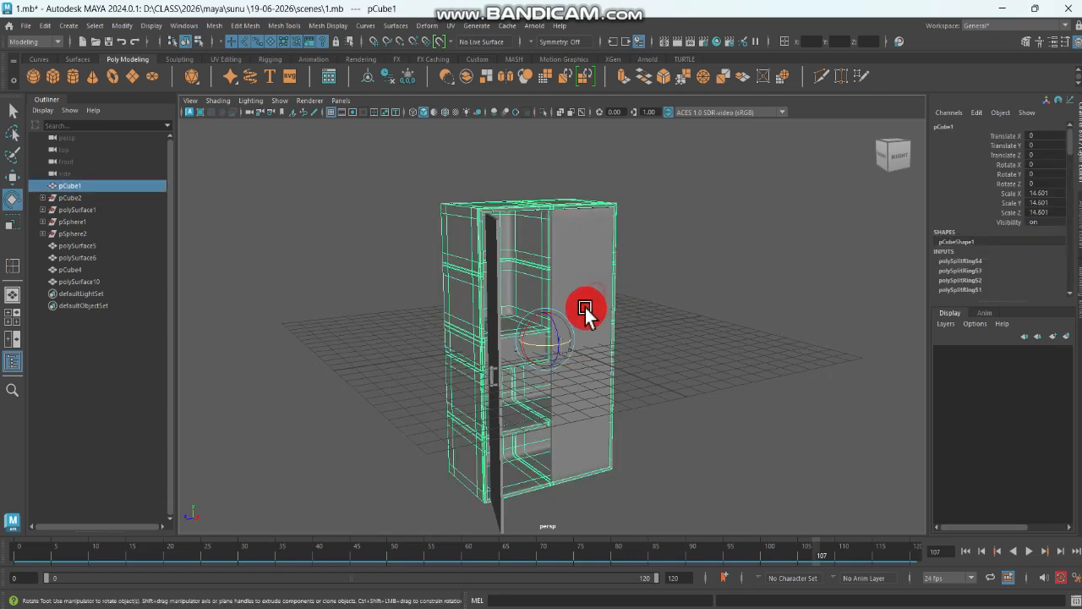
{"action": "left_click", "coordinate": [660, 302]}
{"action": "left_click", "coordinate": [563, 335]}
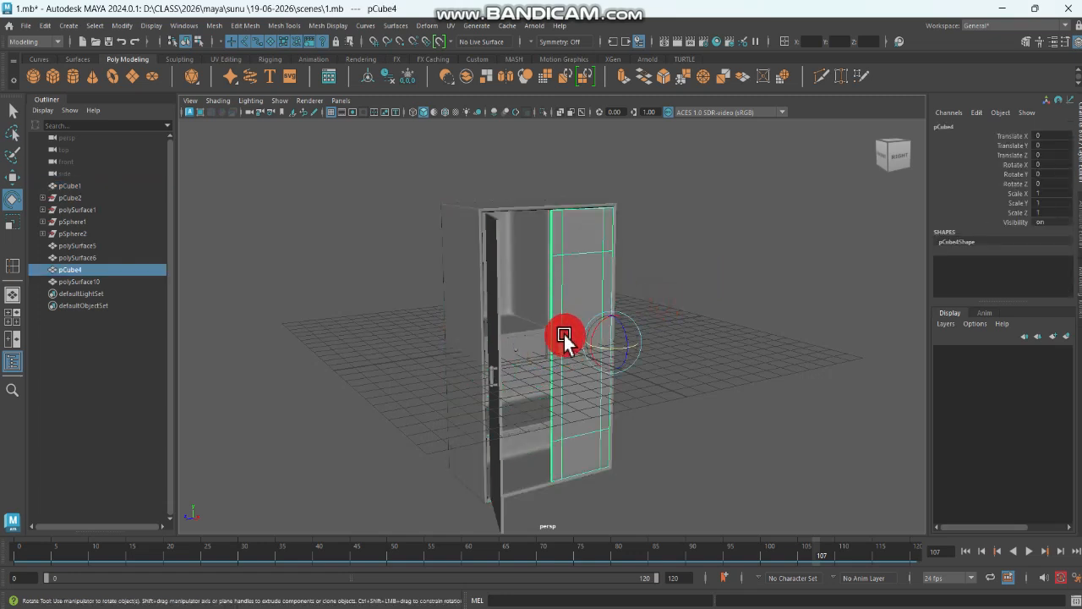
{"action": "mouse_move", "coordinate": [604, 344]}
{"action": "left_mouse_down"}
{"action": "mouse_move", "coordinate": [640, 348]}
{"action": "mouse_move", "coordinate": [623, 345]}
{"action": "left_mouse_up"}
Step: Insert two edge loops on the wardrobe body close to the back corner edges inside the upper compartments
{"action": "left_click_drag", "start_coordinate": [600, 339], "coordinate": [551, 319], "text": "alt"}
{"action": "scroll", "coordinate": [553, 309], "scroll_direction": "up", "scroll_amount": 4}
{"action": "middle_click_drag", "start_coordinate": [558, 303], "coordinate": [566, 379], "text": "alt"}
{"action": "left_click", "coordinate": [511, 356]}
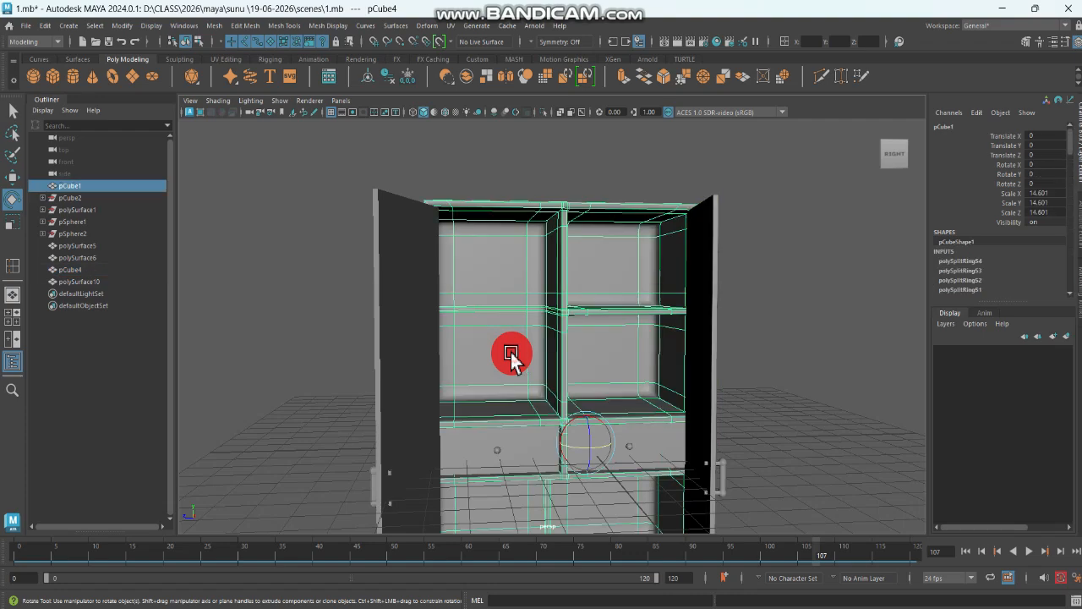
{"action": "scroll", "coordinate": [524, 346], "scroll_direction": "up", "scroll_amount": 6}
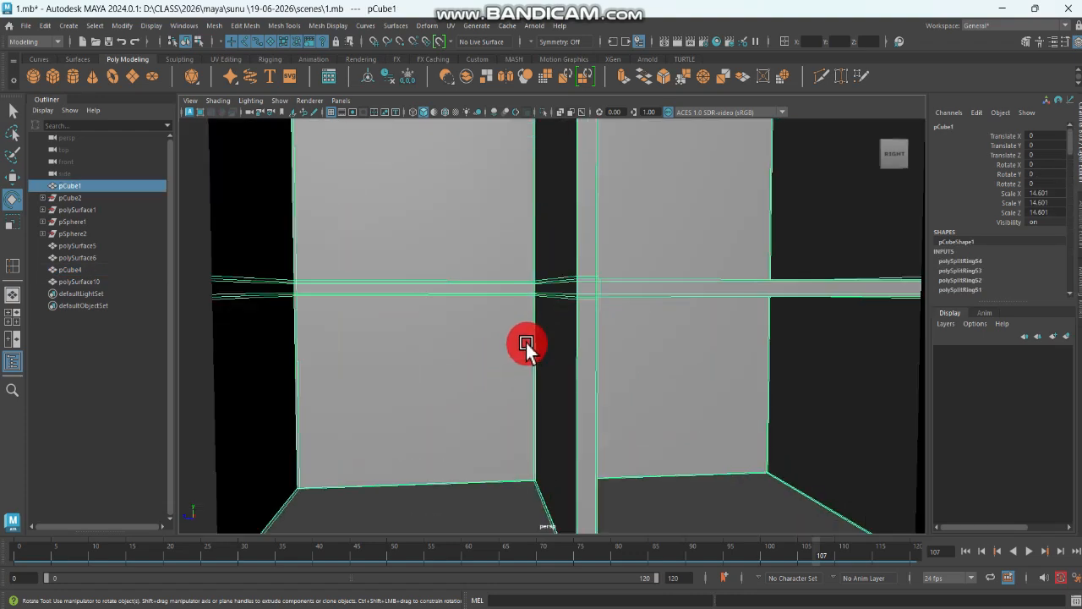
{"action": "left_click_drag", "start_coordinate": [522, 355], "coordinate": [511, 388], "text": "alt"}
{"action": "scroll", "coordinate": [511, 387], "scroll_direction": "up", "scroll_amount": 4}
{"action": "middle_click_drag", "start_coordinate": [511, 387], "coordinate": [594, 516], "text": "alt"}
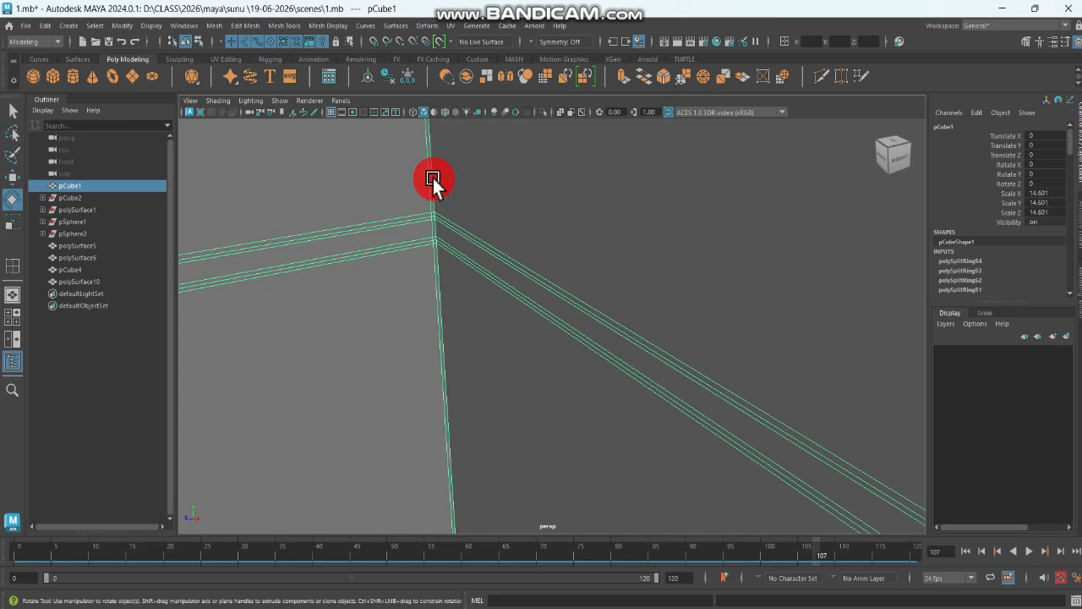
{"action": "right_click_drag", "start_coordinate": [430, 194], "coordinate": [368, 205], "text": "shift"}
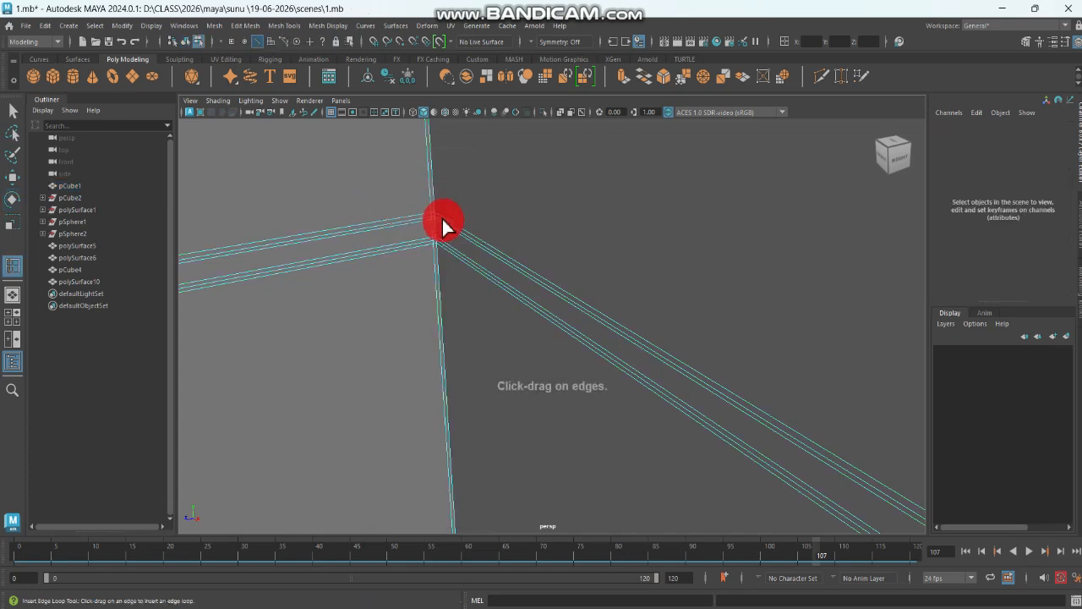
{"action": "left_click_drag", "start_coordinate": [437, 215], "coordinate": [440, 228]}
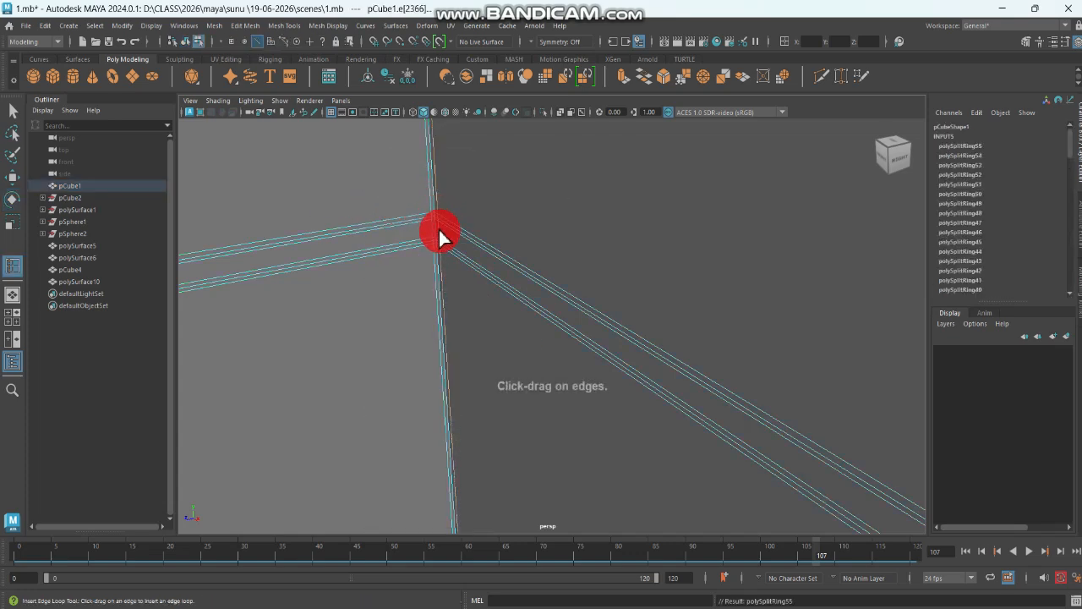
{"action": "left_click_drag", "start_coordinate": [493, 302], "coordinate": [704, 246], "text": "alt"}
{"action": "left_click", "coordinate": [700, 251]}
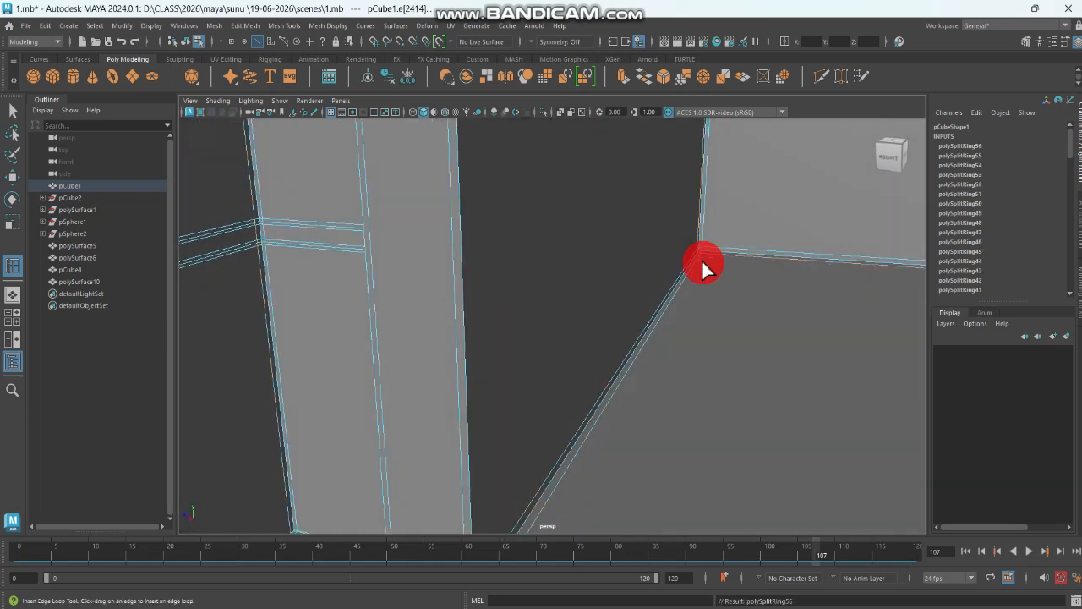
Step: Insert three edge loops along the vertical edges near the front of the divider and the inner side wall
{"action": "left_click_drag", "start_coordinate": [623, 295], "coordinate": [592, 288], "text": "alt"}
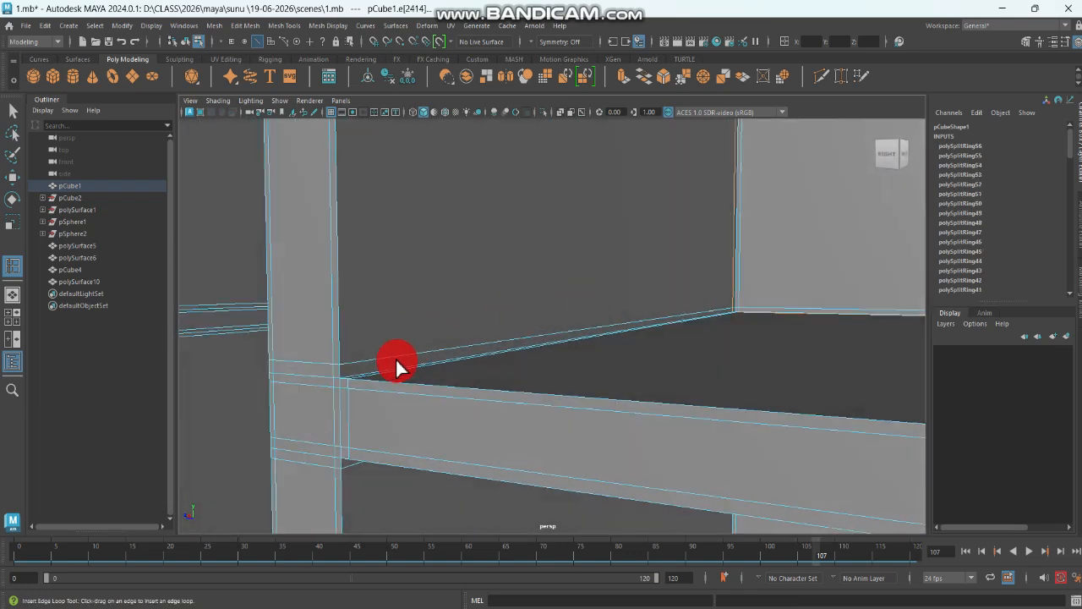
{"action": "left_click_drag", "start_coordinate": [377, 381], "coordinate": [353, 378]}
{"action": "middle_click_drag", "start_coordinate": [389, 357], "coordinate": [567, 348], "text": "alt"}
{"action": "middle_click_drag", "start_coordinate": [440, 292], "coordinate": [587, 280], "text": "alt"}
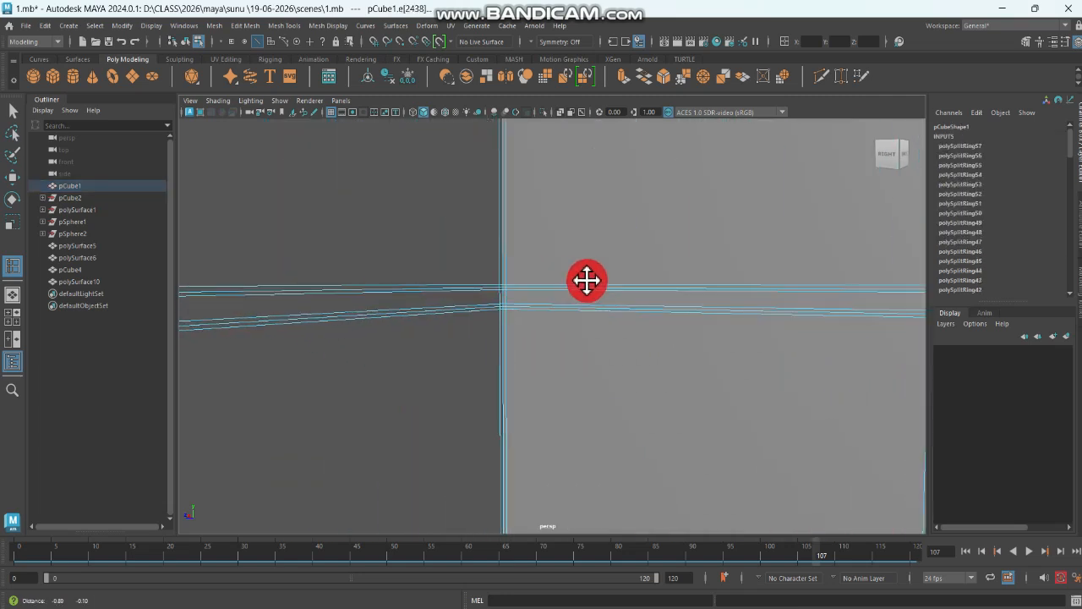
{"action": "middle_click_drag", "start_coordinate": [328, 294], "coordinate": [429, 281], "text": "alt"}
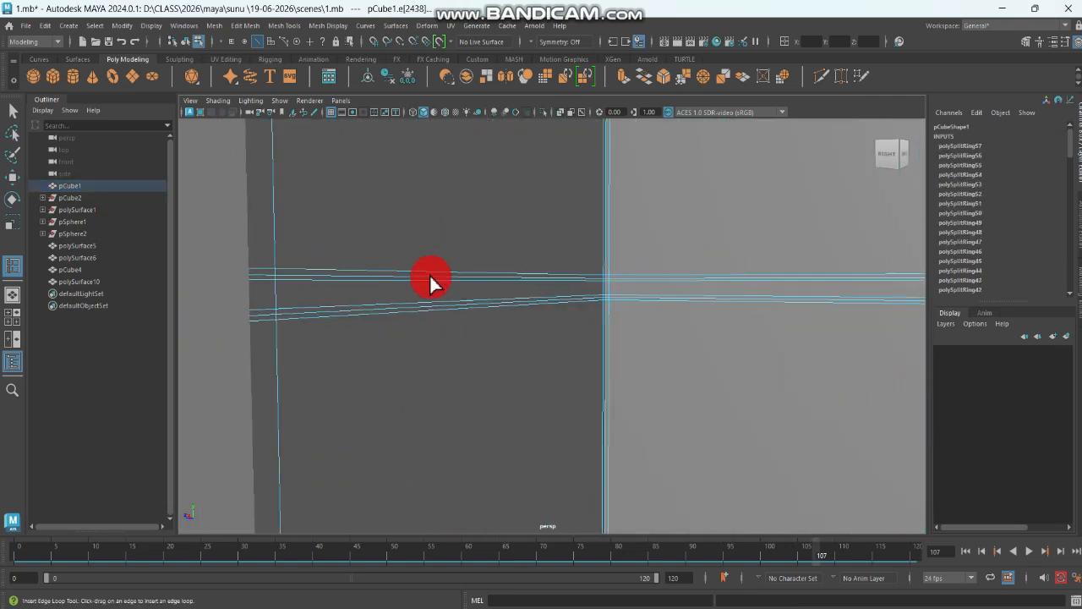
{"action": "left_click", "coordinate": [278, 318]}
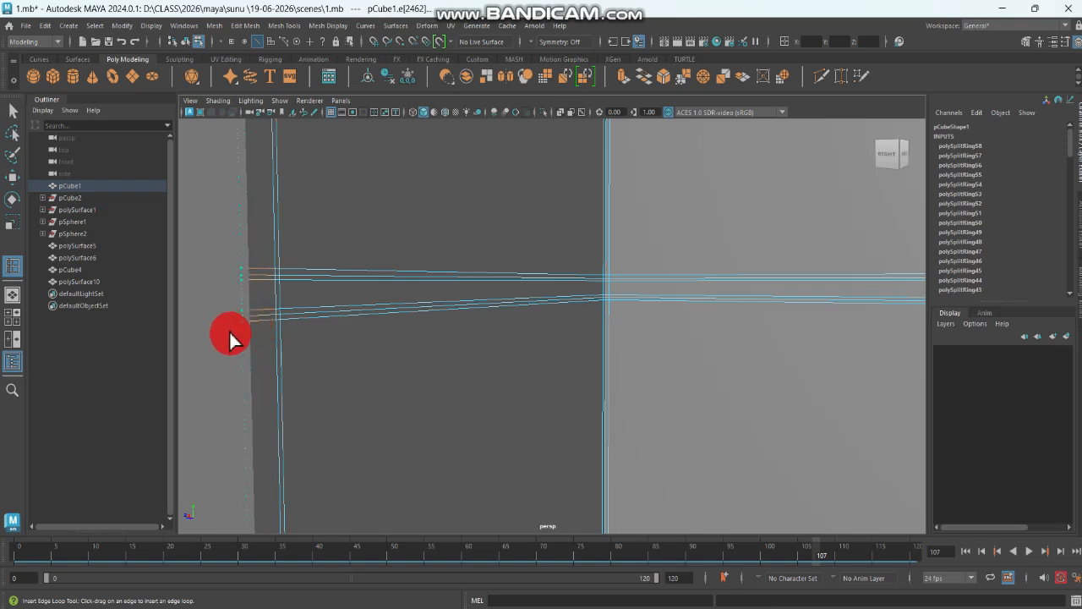
{"action": "left_click_drag", "start_coordinate": [241, 330], "coordinate": [247, 333]}
Step: Insert two edge loops in the right upper compartment, beside the divider's front edge and at the back vertical corner
{"action": "scroll", "coordinate": [507, 343], "scroll_direction": "down", "scroll_amount": 3}
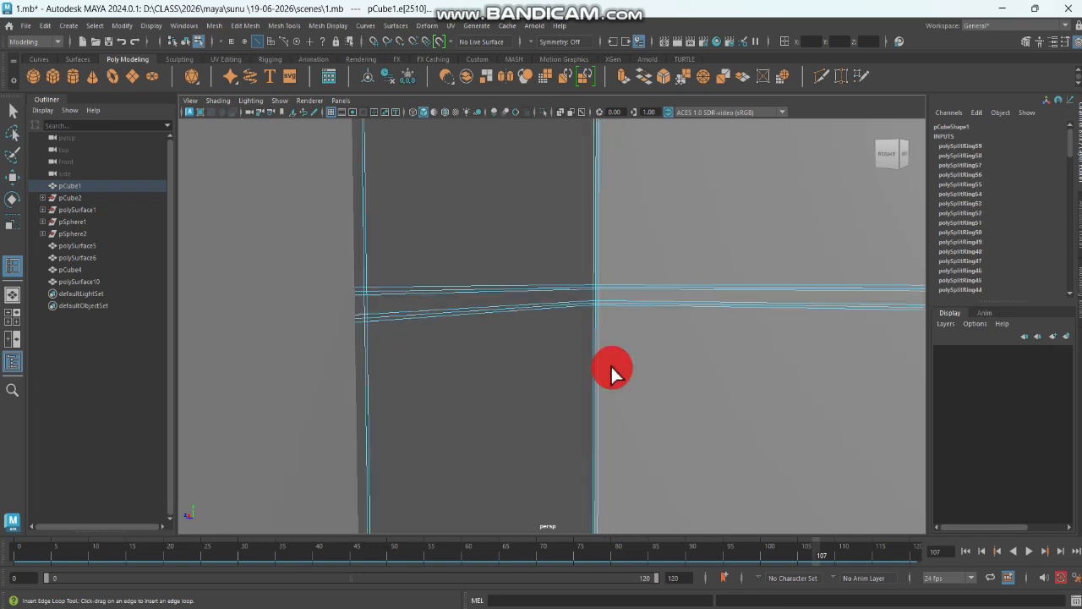
{"action": "middle_click_drag", "start_coordinate": [661, 279], "coordinate": [562, 6], "text": "alt"}
{"action": "left_click_drag", "start_coordinate": [640, 321], "coordinate": [624, 278], "text": "alt"}
{"action": "middle_click_drag", "start_coordinate": [623, 278], "coordinate": [698, 242], "text": "alt"}
{"action": "left_click_drag", "start_coordinate": [698, 242], "coordinate": [509, 201], "text": "alt"}
{"action": "scroll", "coordinate": [509, 201], "scroll_direction": "up", "scroll_amount": 3}
{"action": "scroll", "coordinate": [536, 269], "scroll_direction": "down", "scroll_amount": 3}
{"action": "middle_click_drag", "start_coordinate": [535, 269], "coordinate": [584, 361], "text": "alt"}
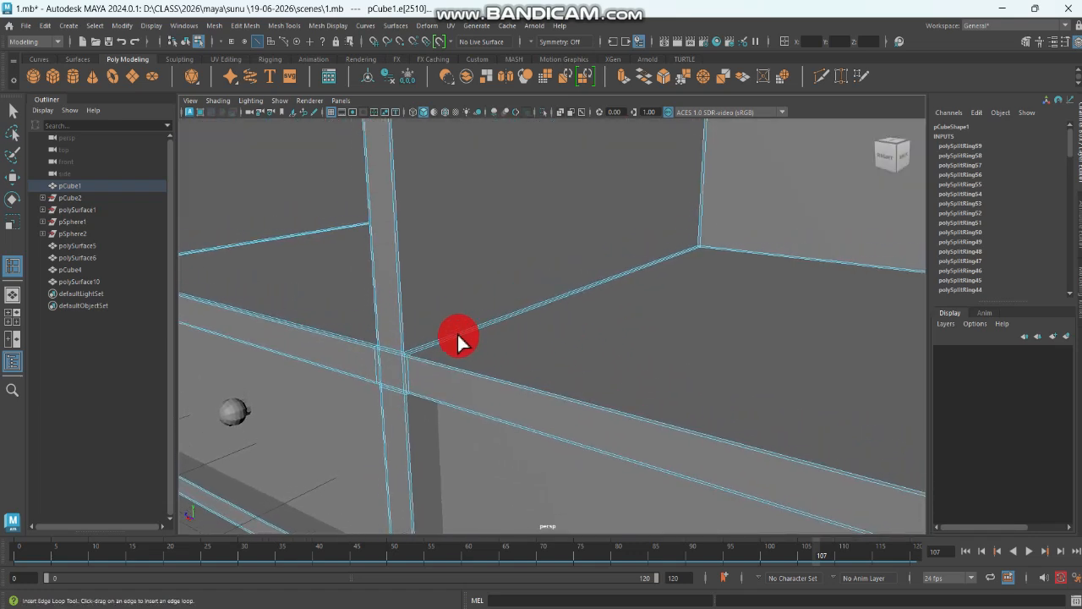
{"action": "left_click", "coordinate": [407, 352]}
{"action": "middle_click_drag", "start_coordinate": [663, 329], "coordinate": [630, 490], "text": "alt"}
{"action": "mouse_move", "coordinate": [669, 321]}
{"action": "left_mouse_down", "text": "alt"}
{"action": "mouse_move", "coordinate": [650, 308]}
{"action": "mouse_move", "coordinate": [663, 305]}
{"action": "left_mouse_up", "text": "alt"}
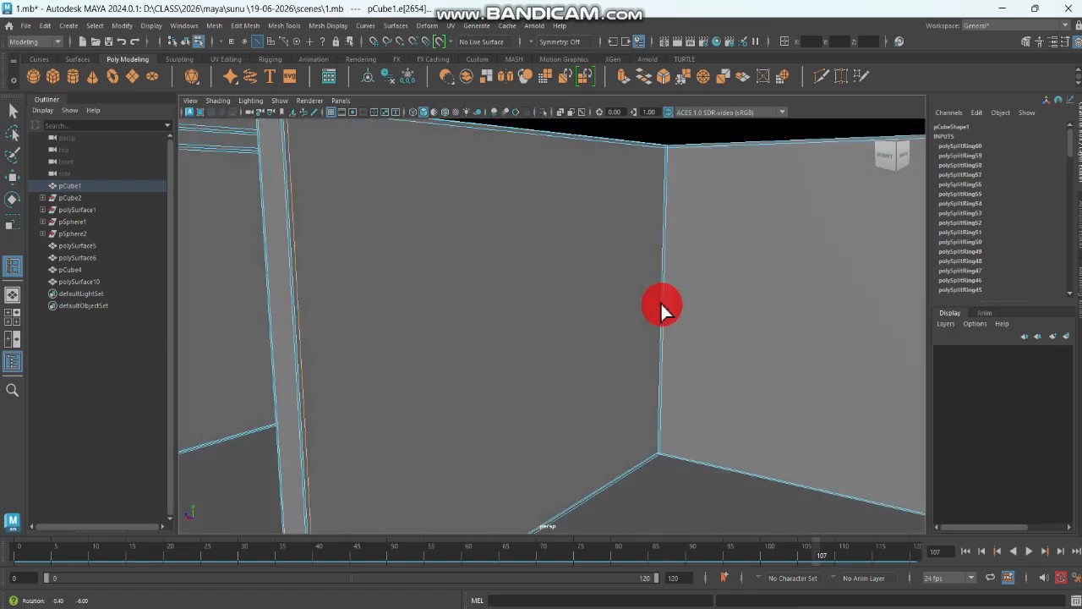
{"action": "left_click", "coordinate": [653, 452]}
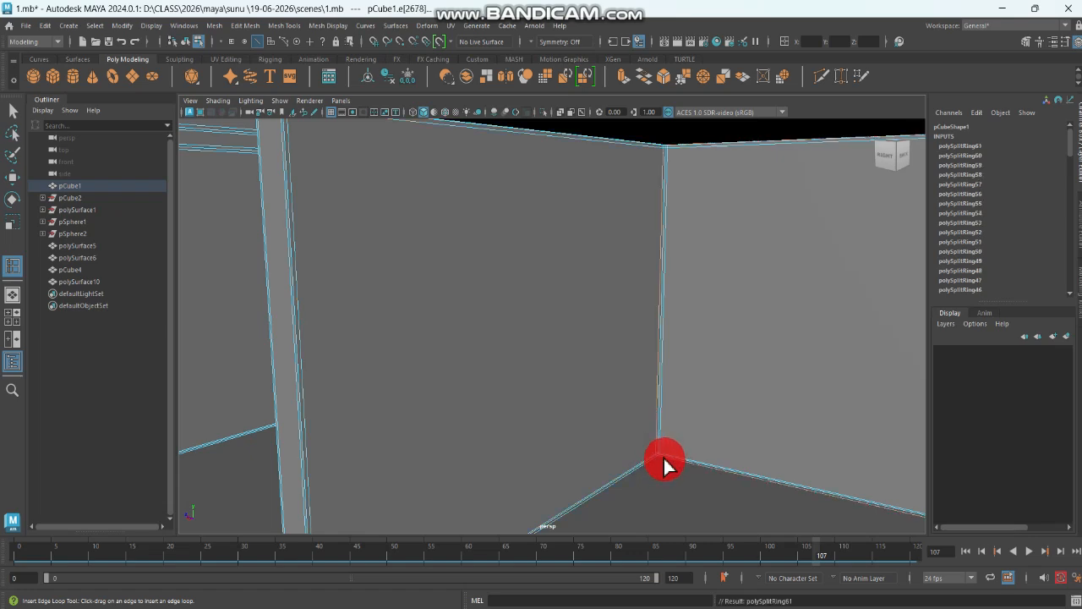
Step: Insert an edge loop beside the divider at the drawer opening's lower corner, and undo the extra loop placed after it
{"action": "scroll", "coordinate": [652, 468], "scroll_direction": "up", "scroll_amount": 3}
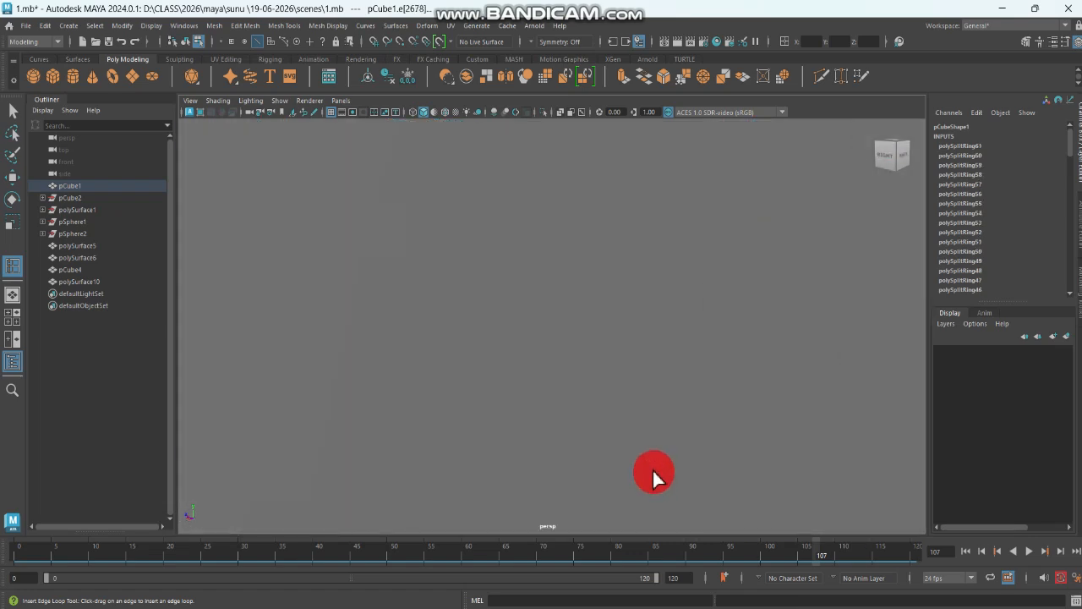
{"action": "scroll", "coordinate": [652, 468], "scroll_direction": "down", "scroll_amount": 3}
{"action": "middle_click_drag", "start_coordinate": [664, 453], "coordinate": [727, 43], "text": "alt"}
{"action": "middle_click_drag", "start_coordinate": [658, 199], "coordinate": [647, 136], "text": "alt"}
{"action": "scroll", "coordinate": [628, 157], "scroll_direction": "up", "scroll_amount": 3}
{"action": "scroll", "coordinate": [676, 162], "scroll_direction": "down", "scroll_amount": 3}
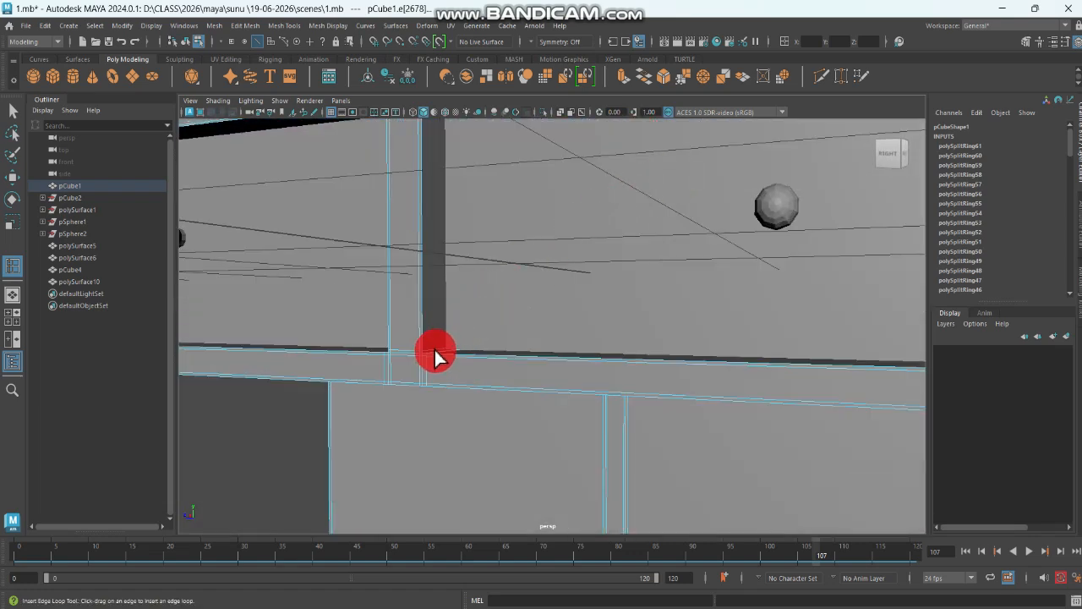
{"action": "left_click", "coordinate": [428, 350]}
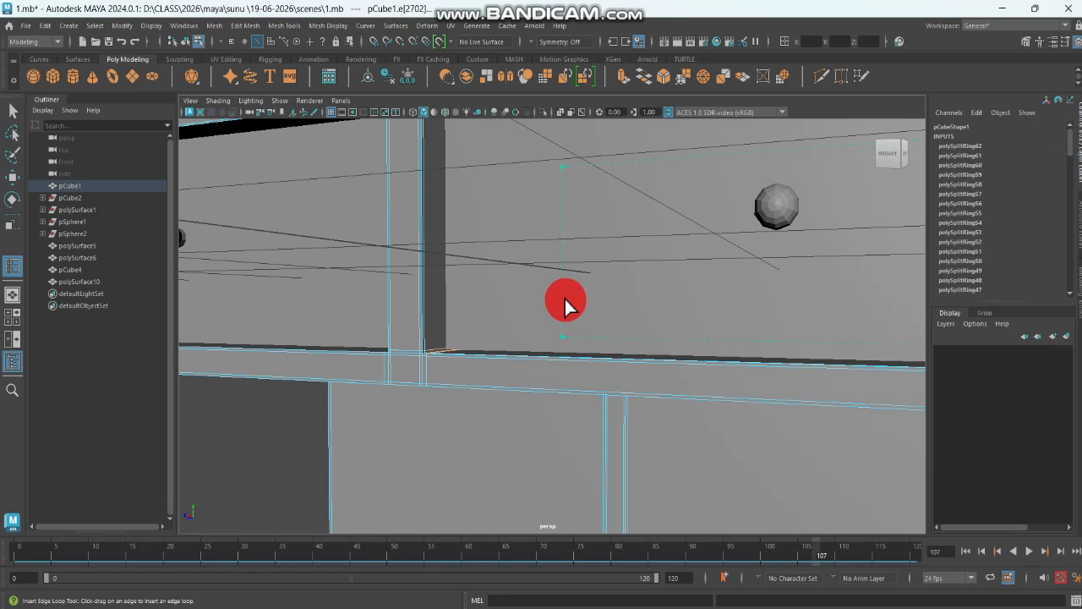
{"action": "left_click", "coordinate": [482, 323]}
{"action": "key", "text": "ctrl+z"}
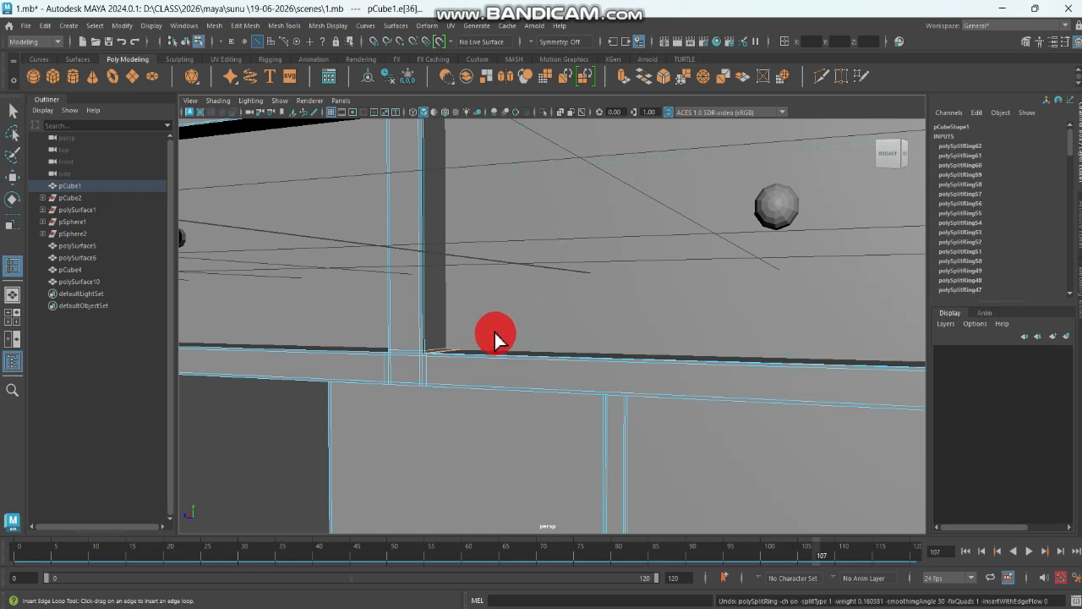
Step: Insert an edge loop on the wardrobe body in wireframe display, near the back lower corner beside the divider between the drawer openings
{"action": "key", "text": "4"}
{"action": "left_click_drag", "start_coordinate": [470, 344], "coordinate": [441, 382], "text": "alt"}
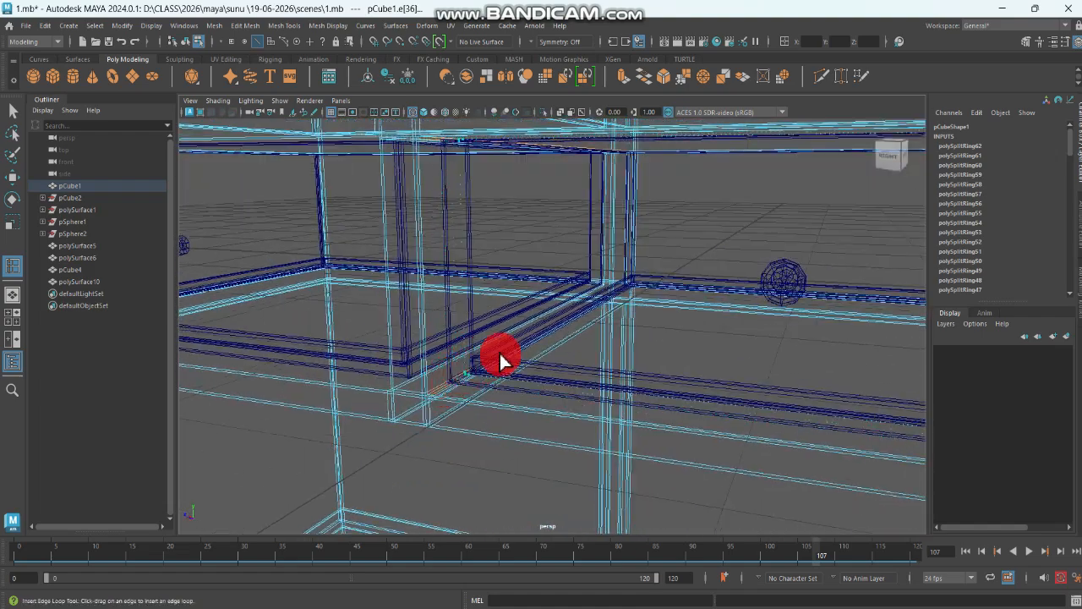
{"action": "left_click", "coordinate": [627, 293]}
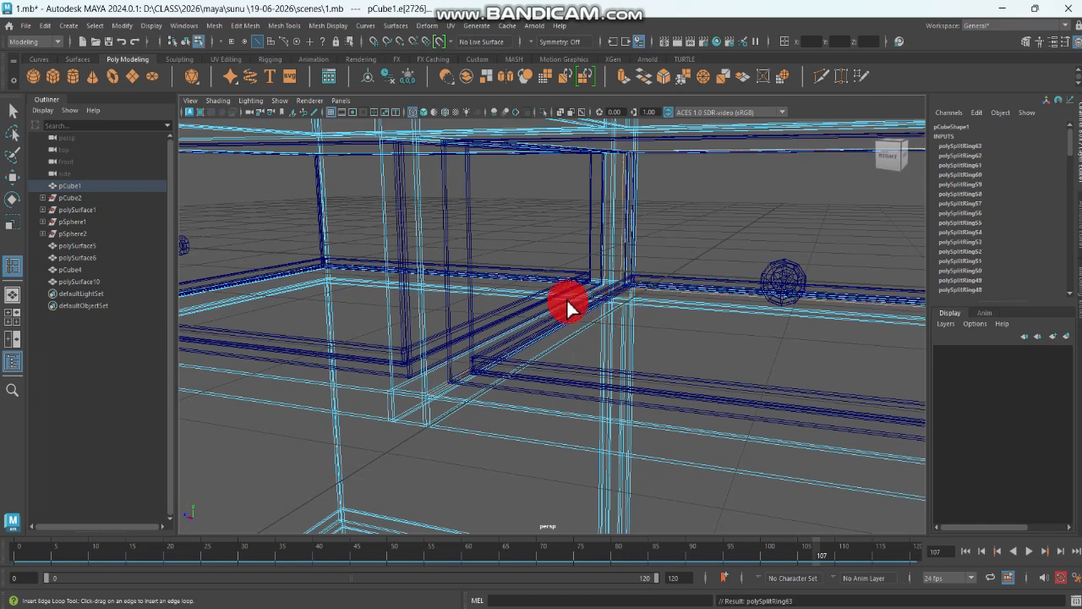
{"action": "left_click", "coordinate": [497, 310]}
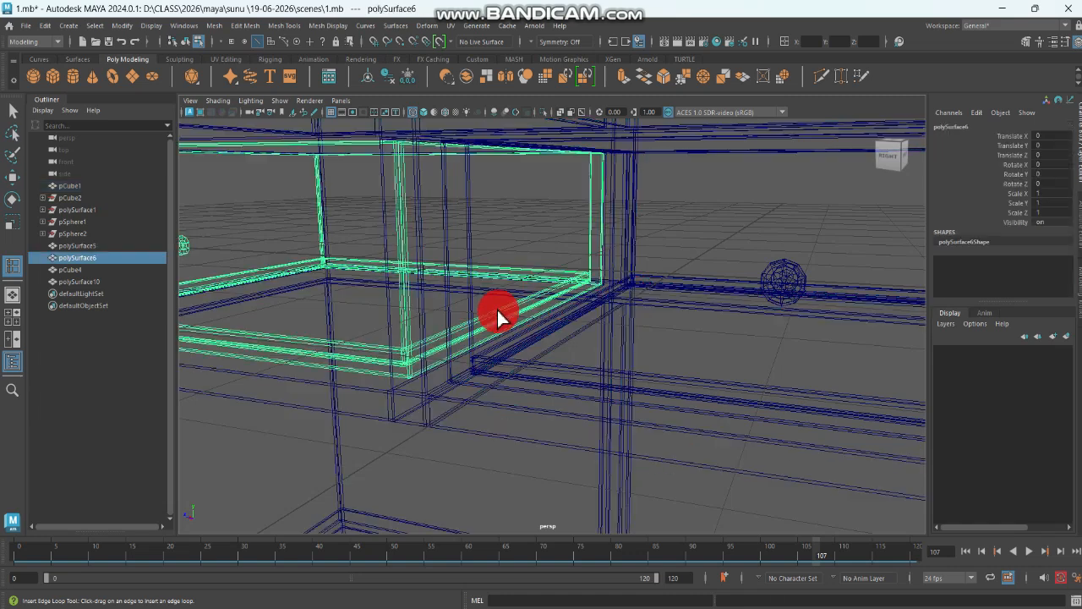
{"action": "left_click", "coordinate": [415, 373]}
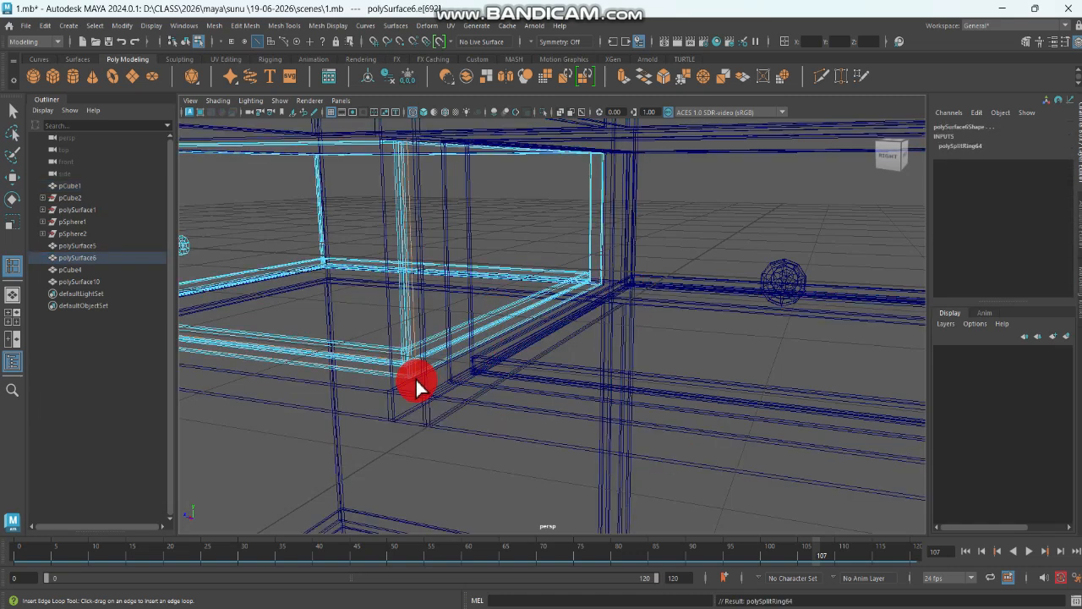
{"action": "key", "text": "ctrl+z"}
{"action": "right_click_drag", "start_coordinate": [392, 381], "coordinate": [433, 249]}
{"action": "left_click", "coordinate": [369, 386]}
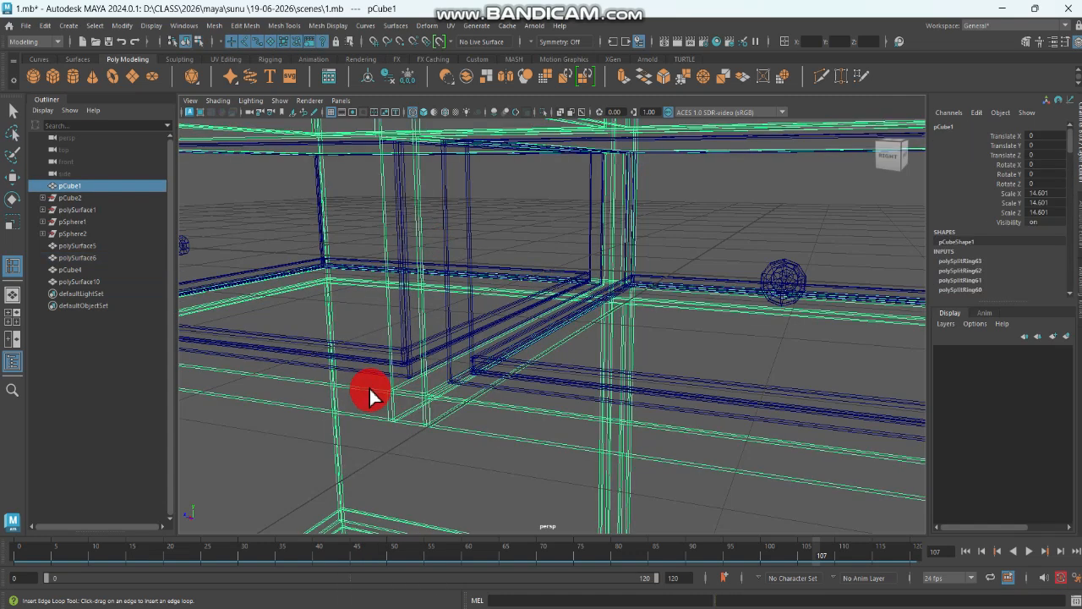
{"action": "right_click_drag", "start_coordinate": [369, 387], "coordinate": [333, 280]}
Step: Insert another edge loop on the wardrobe body near the divider's lower back corner in the drawer openings
{"action": "left_click_drag", "start_coordinate": [436, 386], "coordinate": [561, 424]}
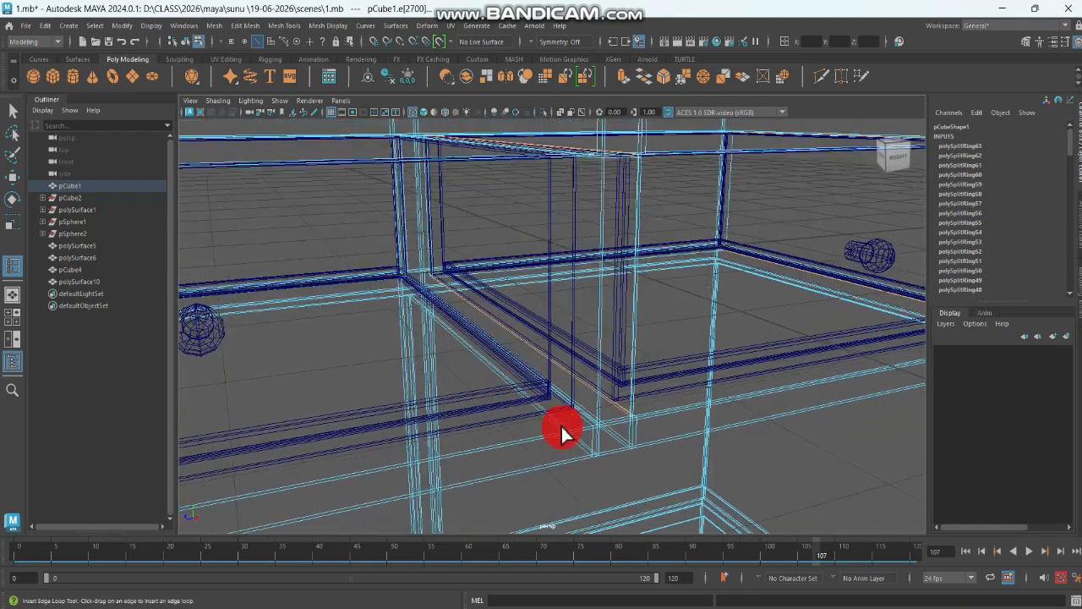
{"action": "left_click_drag", "start_coordinate": [435, 306], "coordinate": [423, 290]}
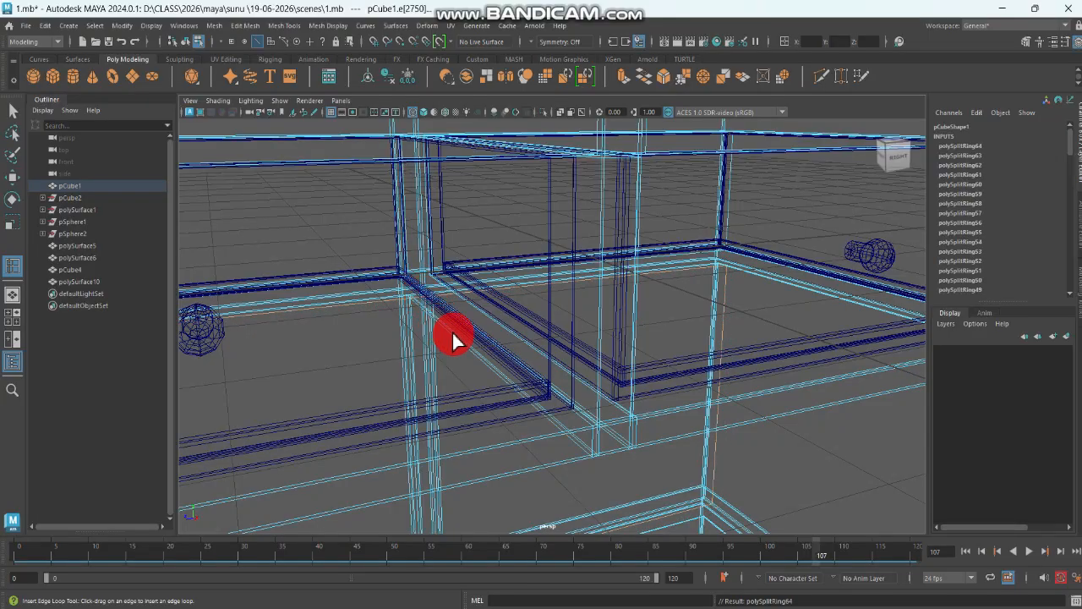
{"action": "left_click_drag", "start_coordinate": [453, 335], "coordinate": [480, 355], "text": "alt"}
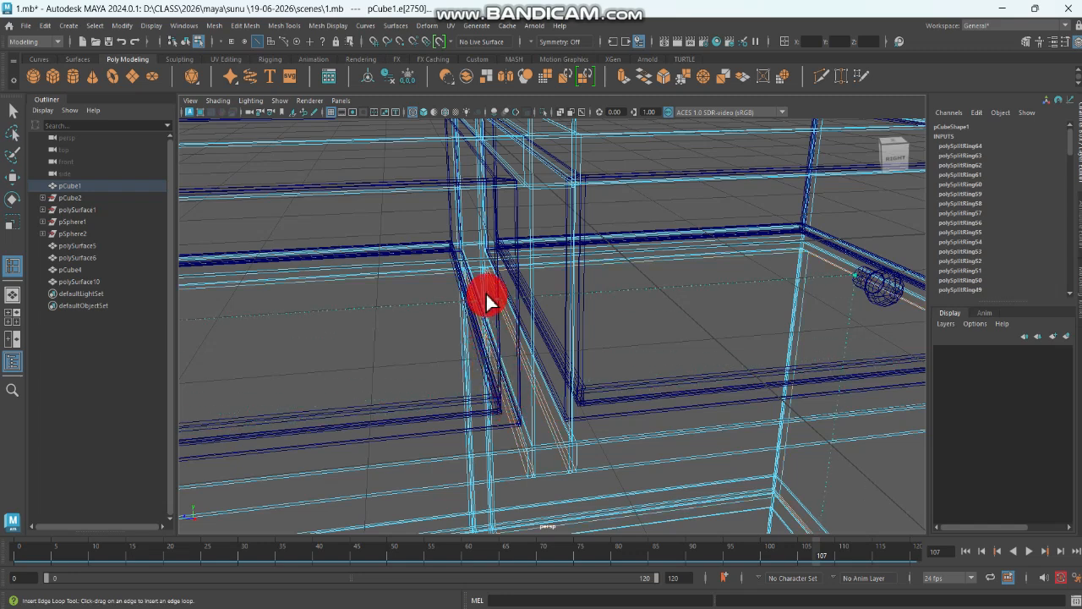
{"action": "key", "text": "ctrl+z"}
{"action": "left_click", "coordinate": [524, 357]}
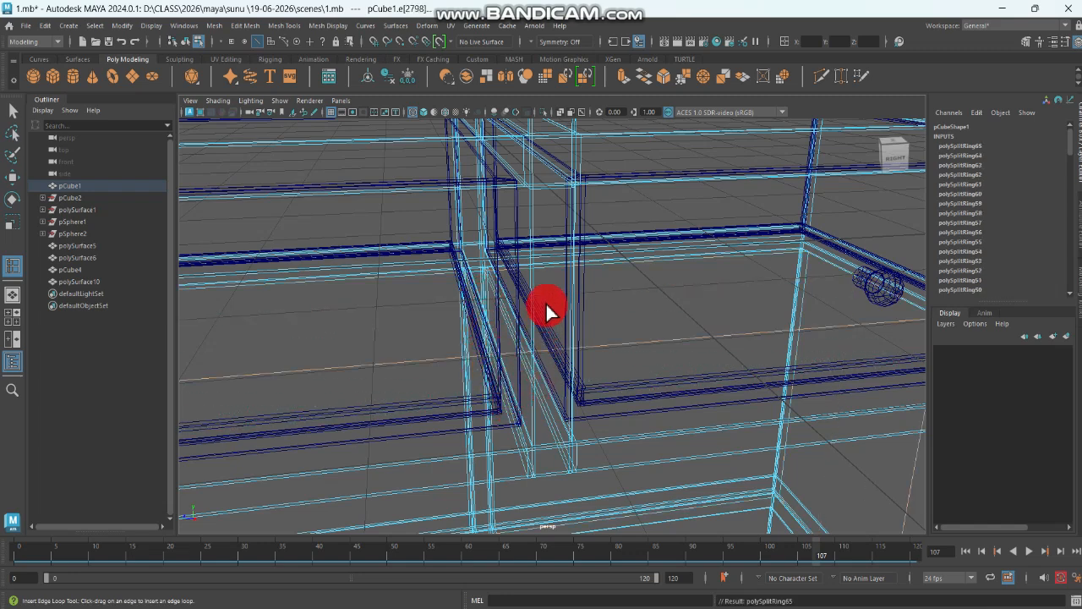
{"action": "key", "text": "ctrl+z"}
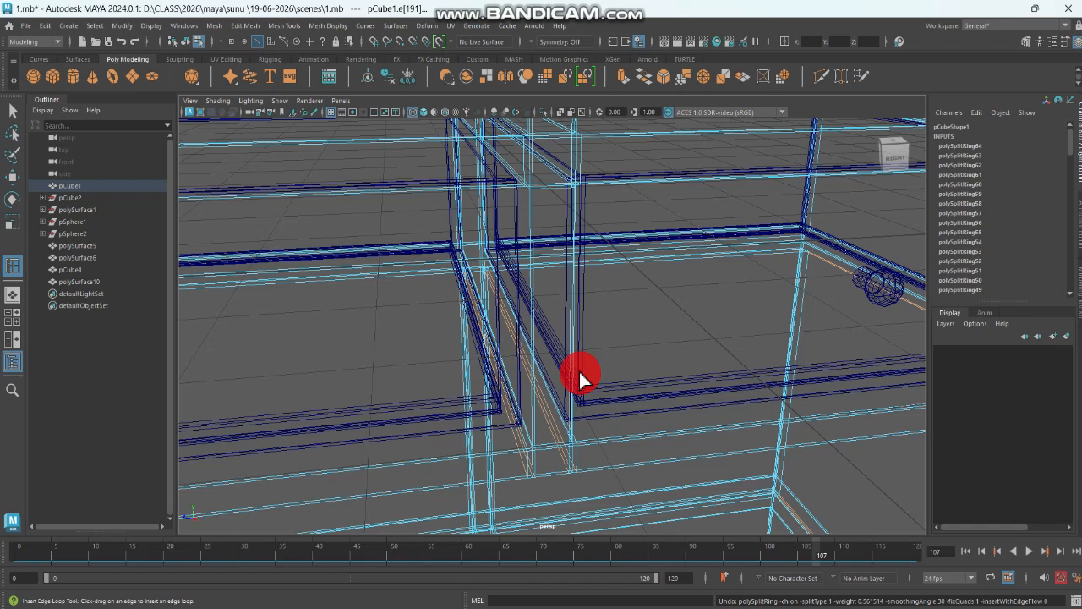
{"action": "key", "text": "6"}
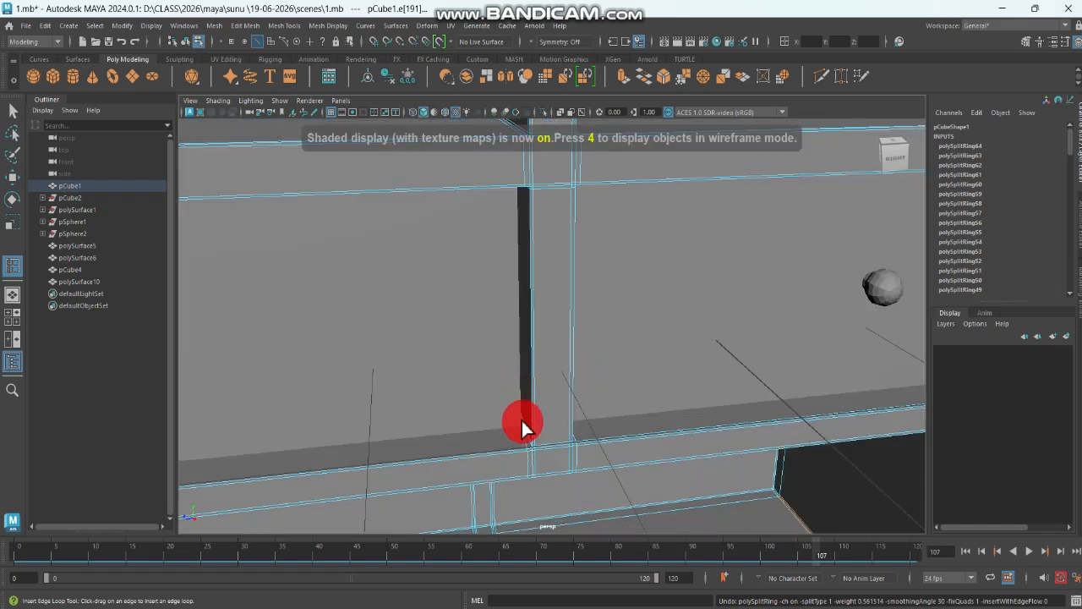
{"action": "left_click_drag", "start_coordinate": [524, 424], "coordinate": [503, 378]}
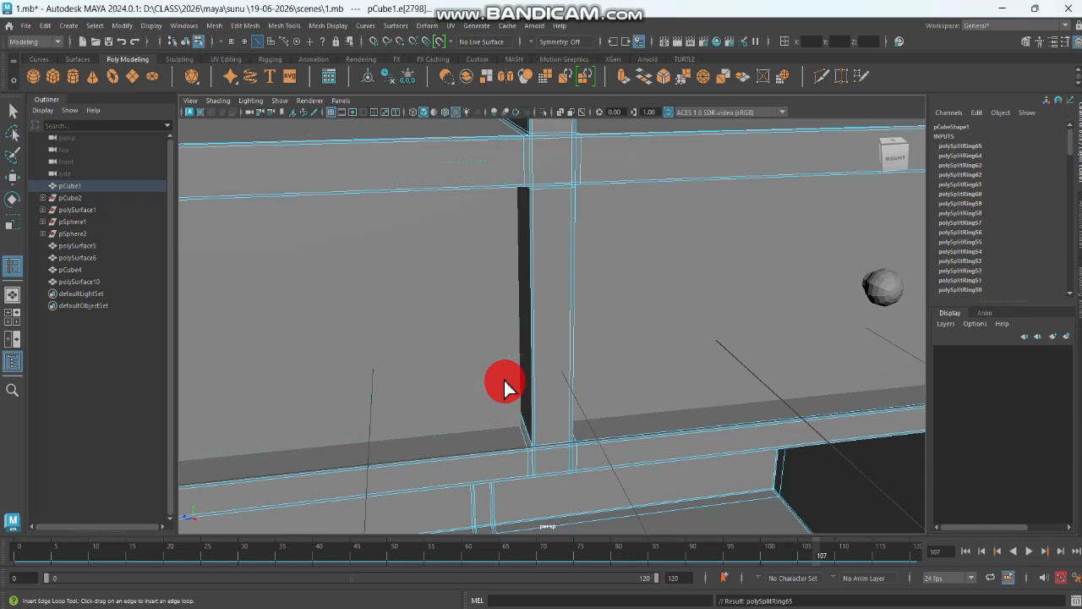
{"action": "key", "text": "ctrl+z"}
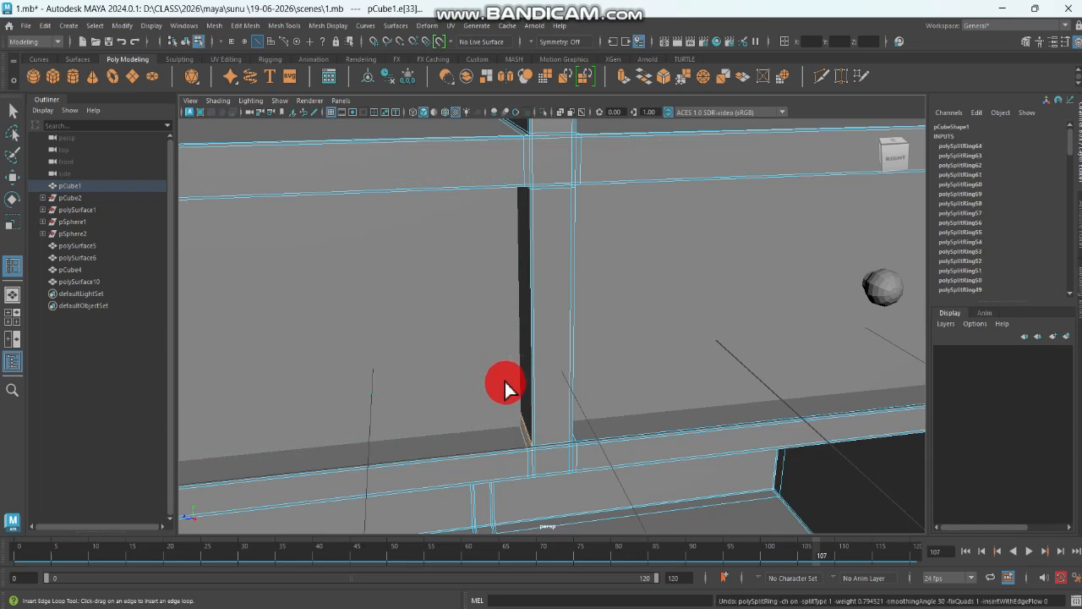
Step: Insert an edge loop at the lower back corner of the left drawer opening in wireframe display, and return to shaded display
{"action": "key", "text": "4"}
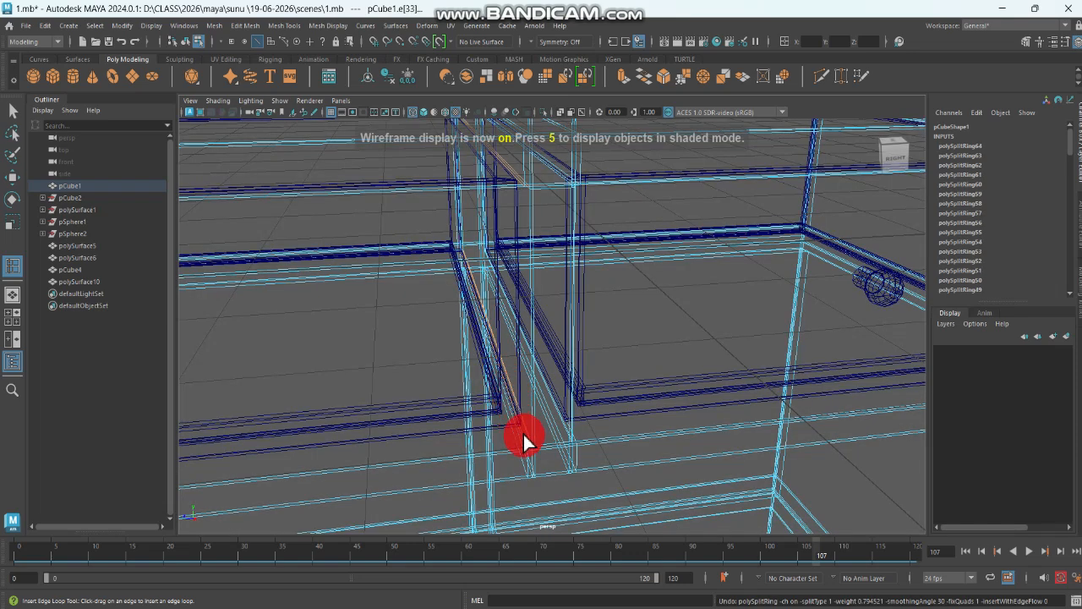
{"action": "left_click", "coordinate": [454, 252]}
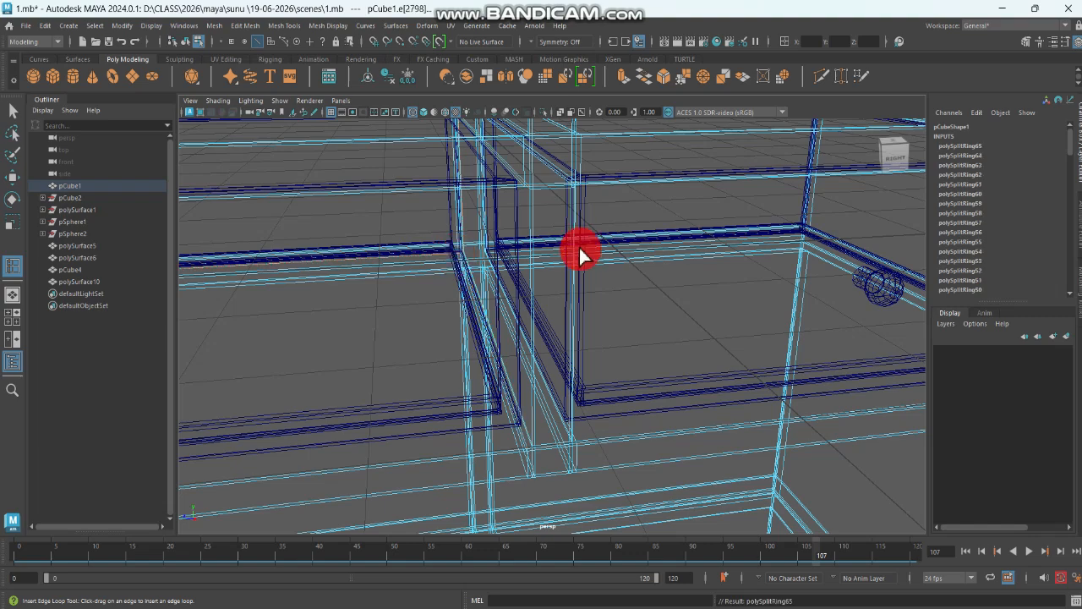
{"action": "key", "text": "5"}
Step: Insert three supporting edge loops in the lower compartments of the wardrobe body, close to the shelf and back wall edges
{"action": "mouse_move", "coordinate": [594, 272]}
{"action": "left_mouse_down", "text": "alt"}
{"action": "mouse_move", "coordinate": [564, 277]}
{"action": "mouse_move", "coordinate": [555, 232]}
{"action": "mouse_move", "coordinate": [562, 240]}
{"action": "mouse_move", "coordinate": [585, 122]}
{"action": "left_mouse_up", "text": "alt"}
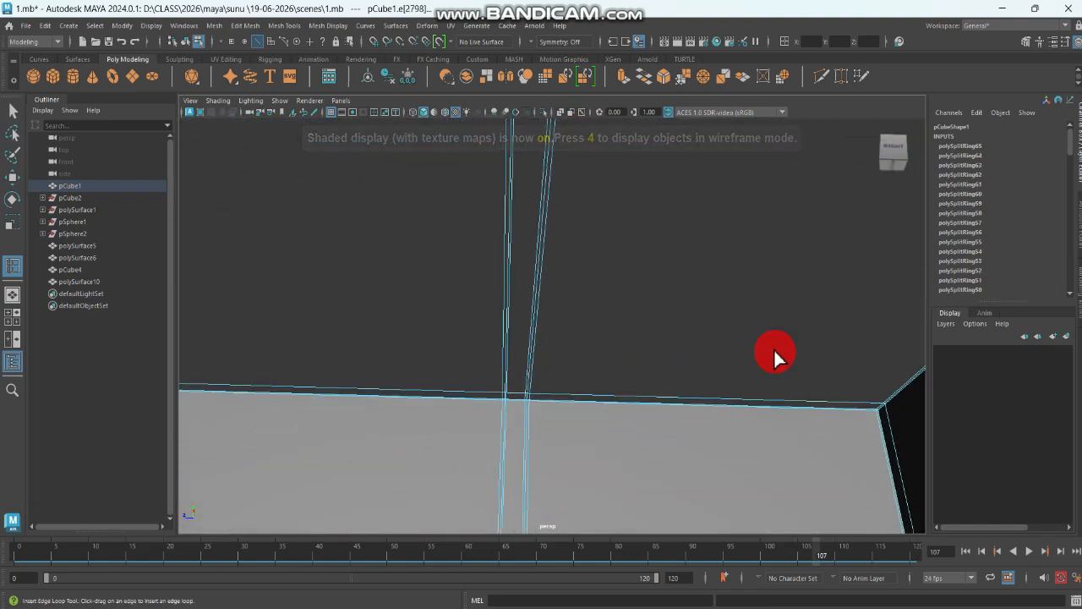
{"action": "left_click_drag", "start_coordinate": [774, 348], "coordinate": [919, 364], "text": "alt"}
{"action": "left_click_drag", "start_coordinate": [917, 364], "coordinate": [696, 411], "text": "alt"}
{"action": "middle_click_drag", "start_coordinate": [696, 411], "coordinate": [731, 353], "text": "alt"}
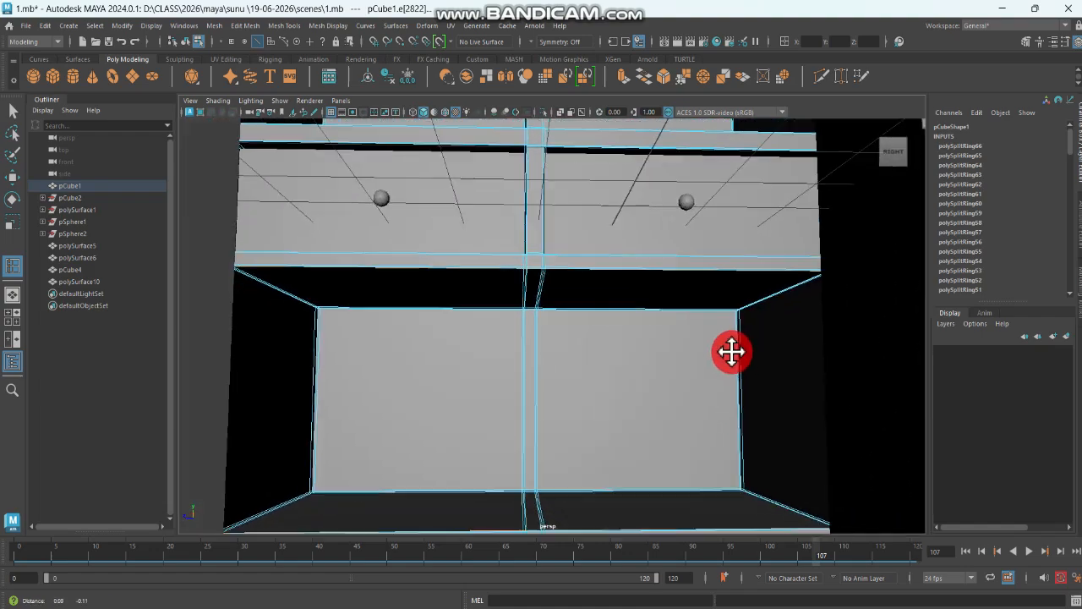
{"action": "left_click_drag", "start_coordinate": [732, 353], "coordinate": [720, 276], "text": "alt"}
{"action": "left_click_drag", "start_coordinate": [534, 284], "coordinate": [531, 268]}
{"action": "left_click_drag", "start_coordinate": [534, 317], "coordinate": [575, 319]}
{"action": "left_click", "coordinate": [535, 415]}
Step: Return the wardrobe body to object mode with smooth mesh preview on, and examine the whole wardrobe
{"action": "right_click_drag", "start_coordinate": [623, 249], "coordinate": [625, 254]}
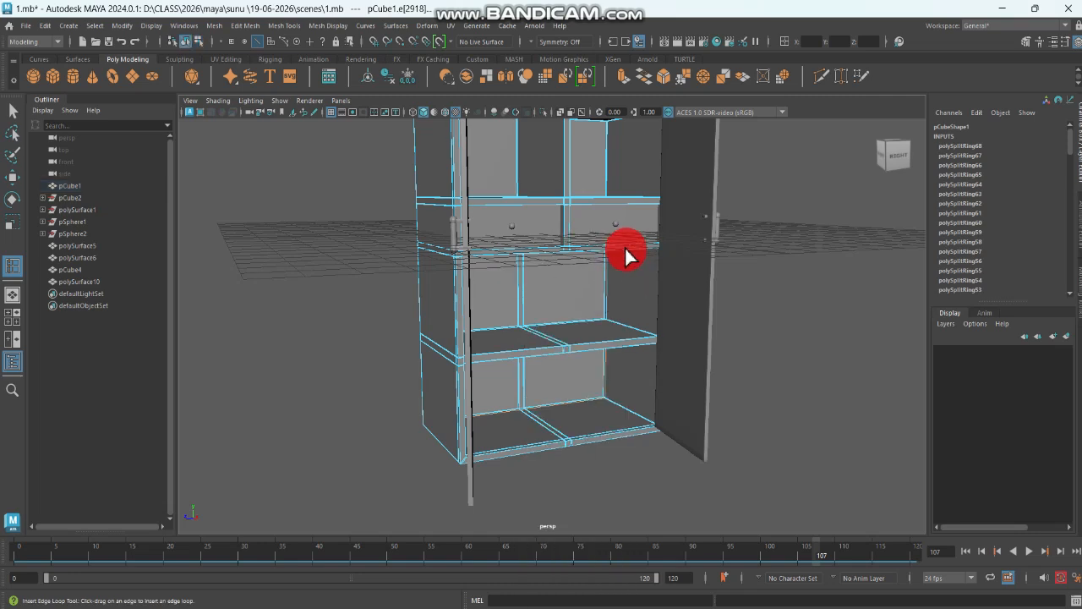
{"action": "left_click", "coordinate": [632, 279]}
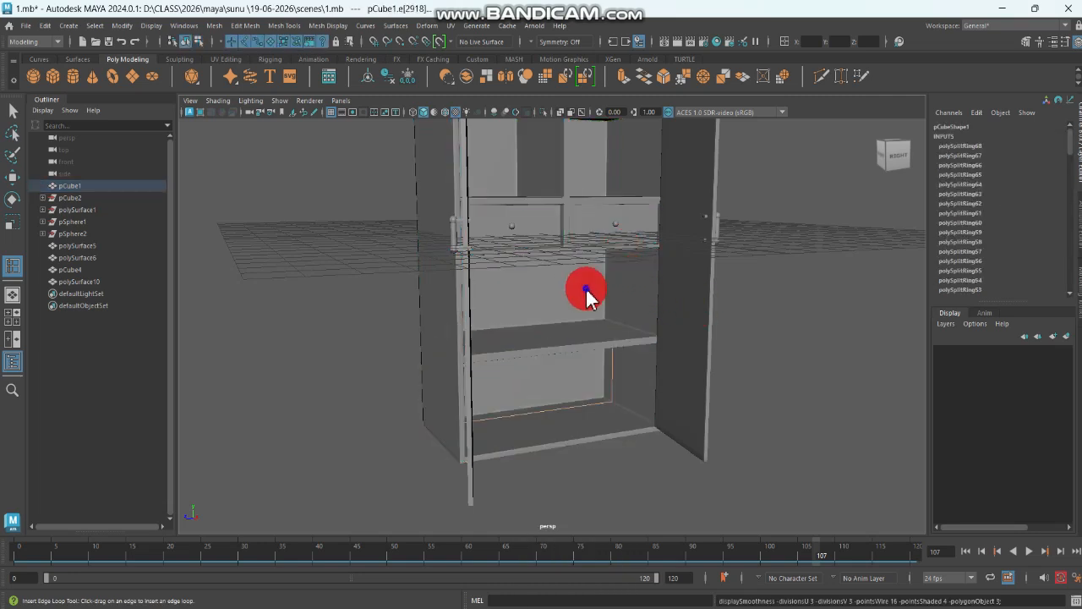
{"action": "right_click_drag", "start_coordinate": [586, 268], "coordinate": [640, 252]}
{"action": "scroll", "coordinate": [640, 252], "scroll_direction": "down", "scroll_amount": 6}
{"action": "left_click_drag", "start_coordinate": [625, 304], "coordinate": [598, 337], "text": "alt"}
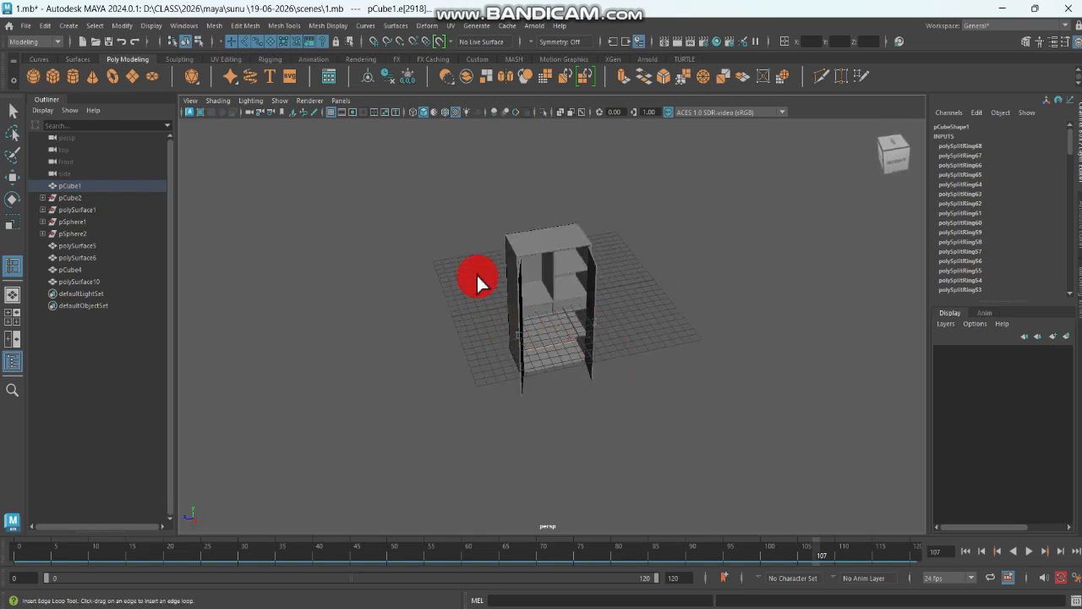
Step: Close the left door by setting its Rotate Y to 0
{"action": "left_click", "coordinate": [13, 111]}
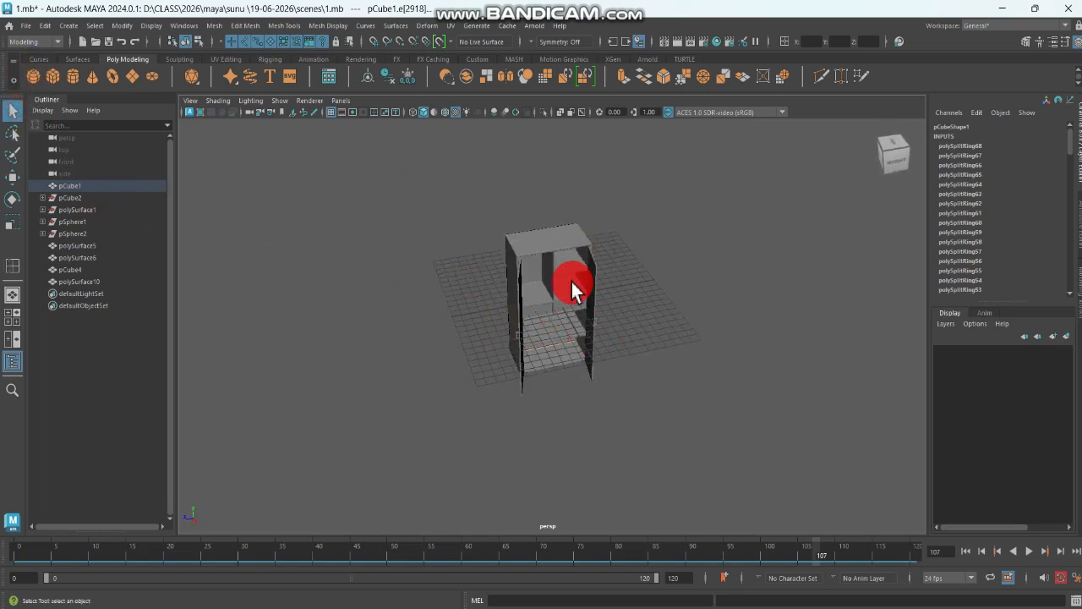
{"action": "left_click", "coordinate": [520, 303]}
{"action": "double_click", "coordinate": [1058, 173]}
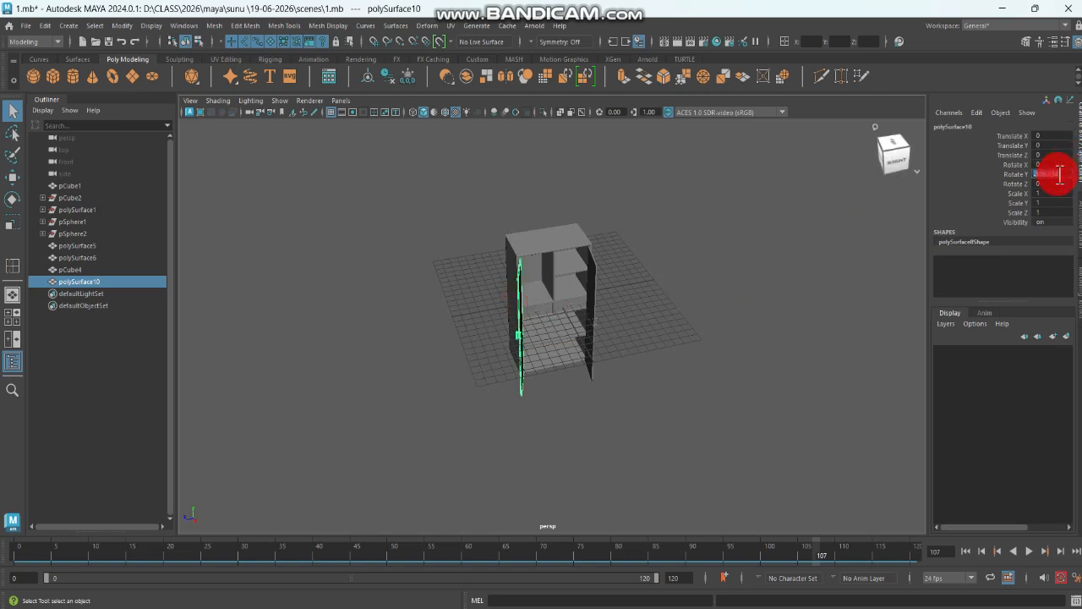
{"action": "type", "text": "0"}
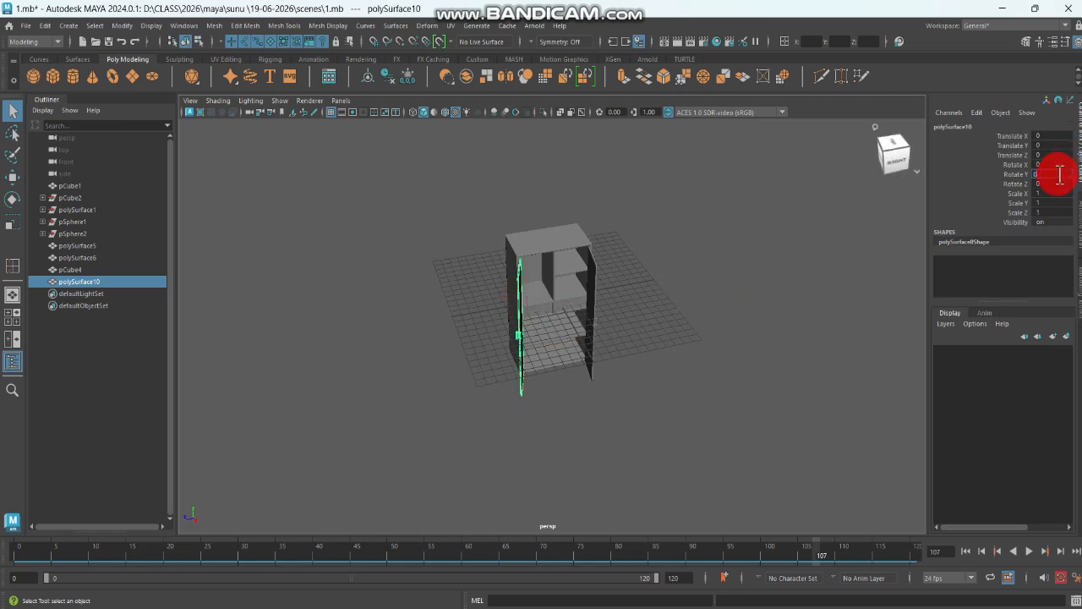
Step: Turn on smooth mesh preview for the right door and close it by setting its Rotate Y to 0
{"action": "left_click", "coordinate": [592, 308]}
{"action": "key", "text": "3"}
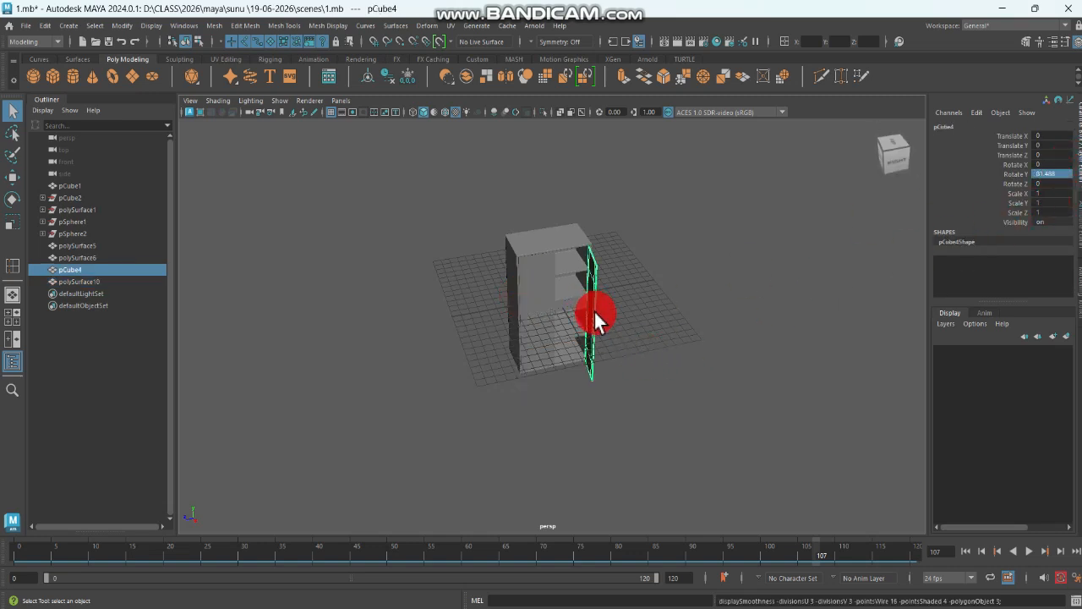
{"action": "double_click", "coordinate": [1041, 173]}
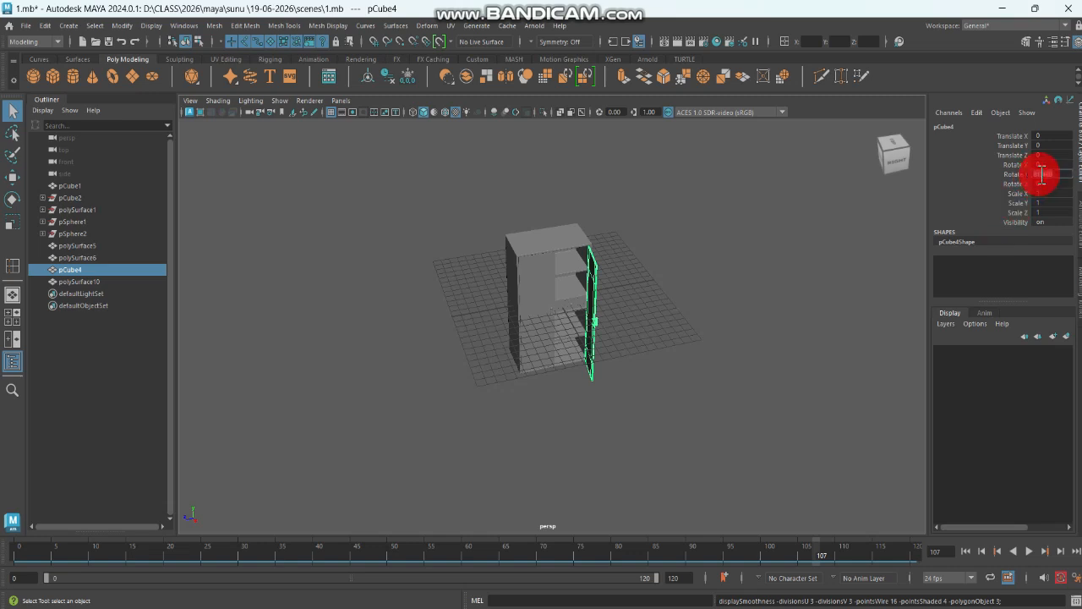
{"action": "type", "text": "0"}
{"action": "key", "text": "Return"}
{"action": "left_click", "coordinate": [783, 259]}
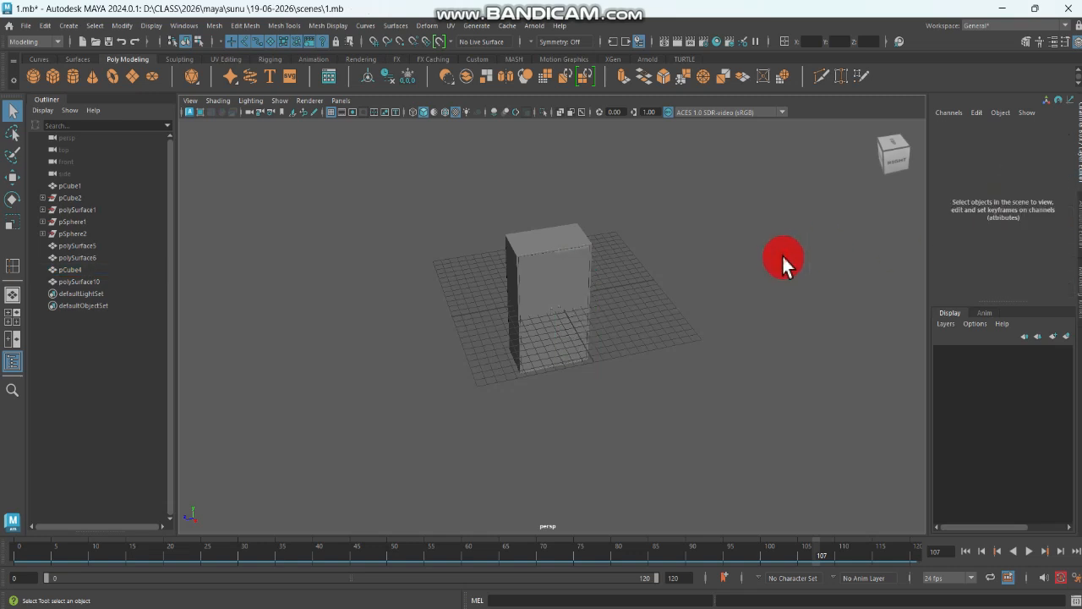
Step: Select all parts of the wardrobe and move them up about 7.08 units so the base rests on the grid
{"action": "left_click_drag", "start_coordinate": [656, 347], "coordinate": [629, 333], "text": "alt"}
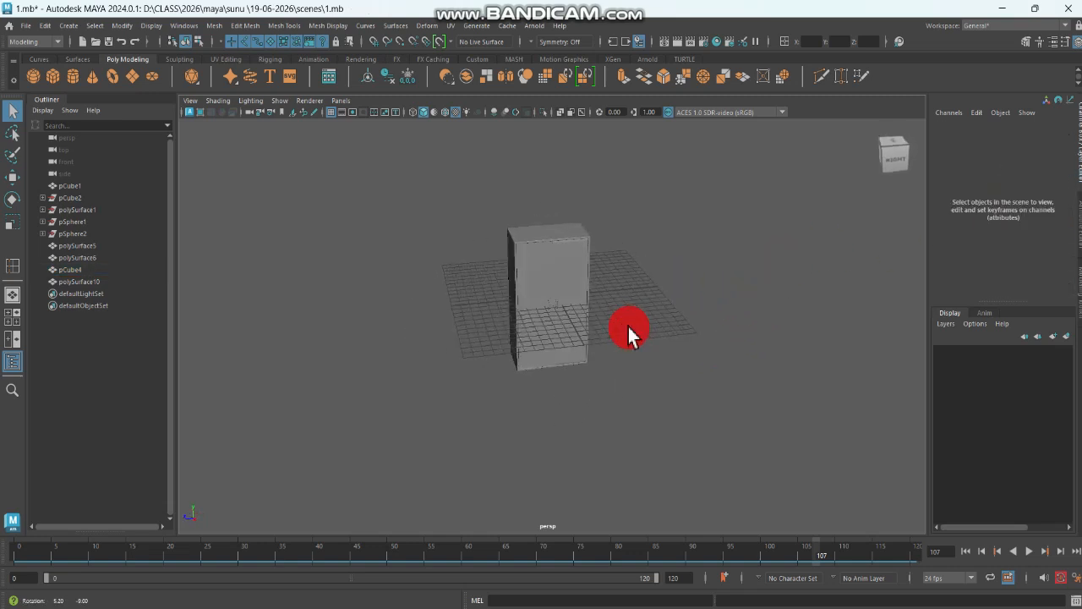
{"action": "left_click_drag", "start_coordinate": [625, 373], "coordinate": [647, 356]}
{"action": "left_click", "coordinate": [633, 335]}
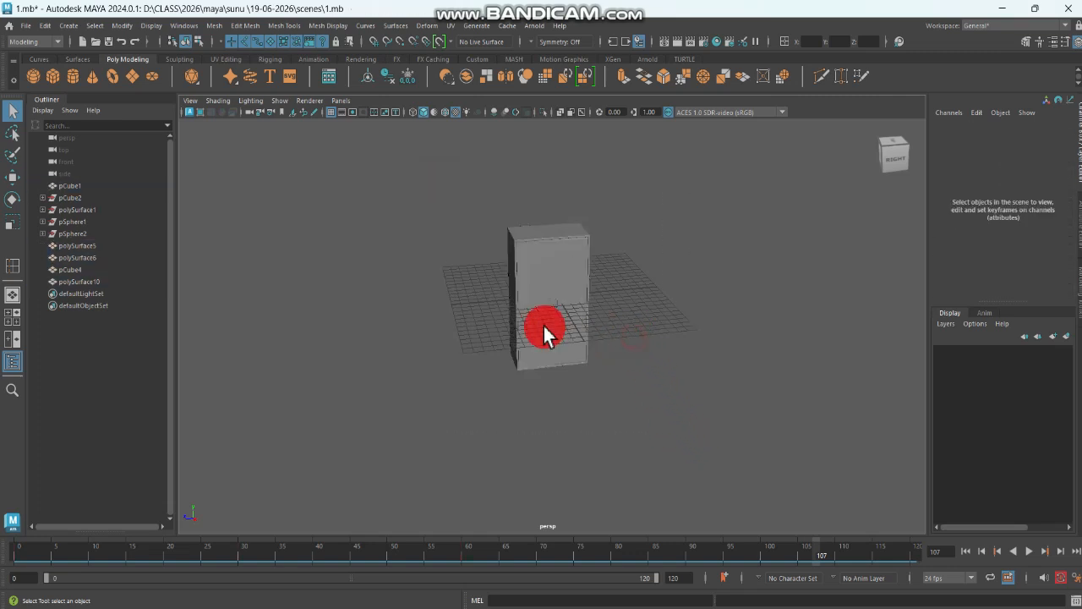
{"action": "left_click_drag", "start_coordinate": [495, 189], "coordinate": [706, 406]}
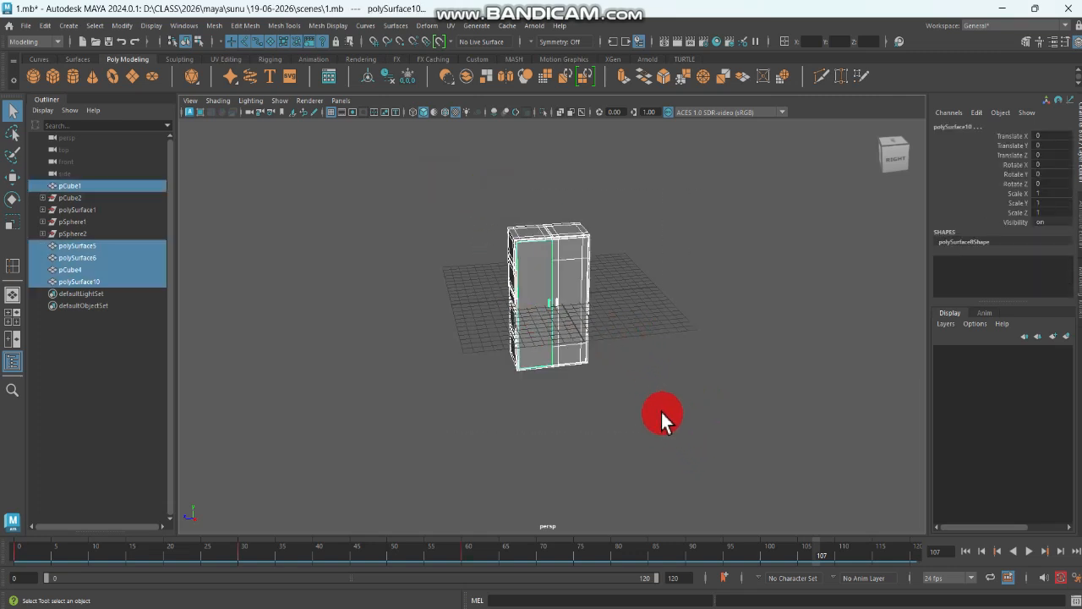
{"action": "key", "text": "w"}
{"action": "left_click_drag", "start_coordinate": [519, 279], "coordinate": [561, 213]}
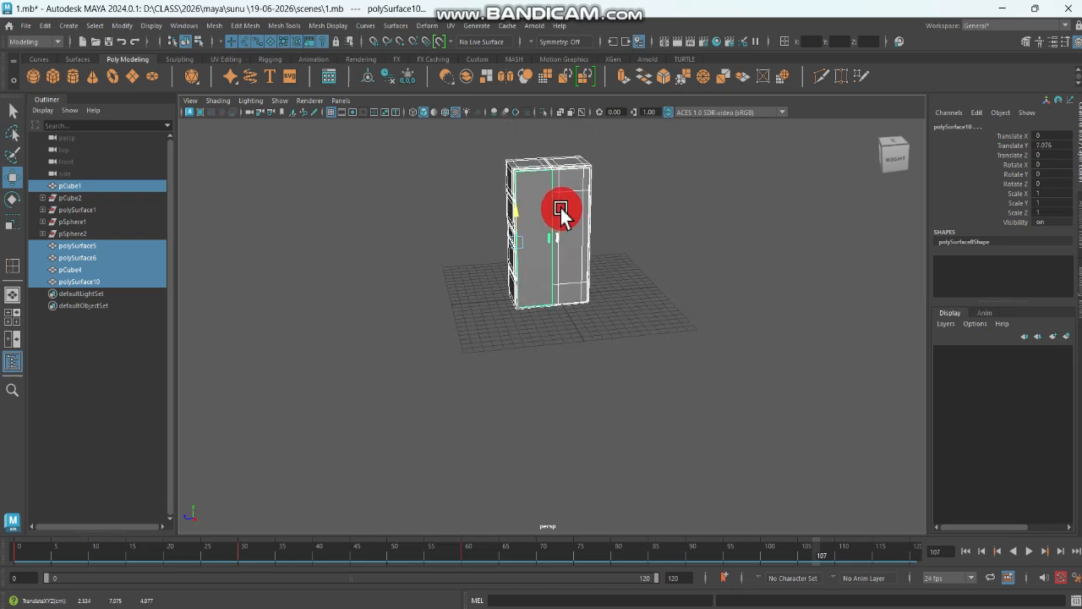
Step: Try to freeze the transformations of all the selected wardrobe parts, and clear the selection
{"action": "scroll", "coordinate": [663, 285], "scroll_direction": "up", "scroll_amount": 5}
{"action": "left_click_drag", "start_coordinate": [577, 293], "coordinate": [600, 273], "text": "alt"}
{"action": "middle_click_drag", "start_coordinate": [633, 343], "coordinate": [642, 367], "text": "alt"}
{"action": "left_click_drag", "start_coordinate": [641, 366], "coordinate": [642, 431], "text": "alt"}
{"action": "left_click", "coordinate": [127, 26]}
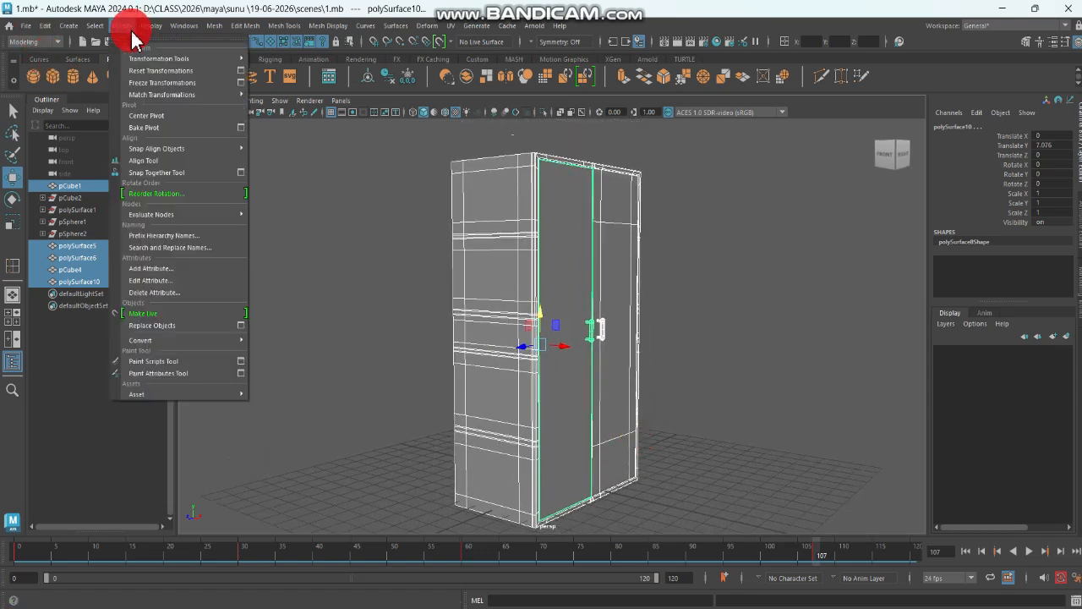
{"action": "left_click", "coordinate": [140, 84]}
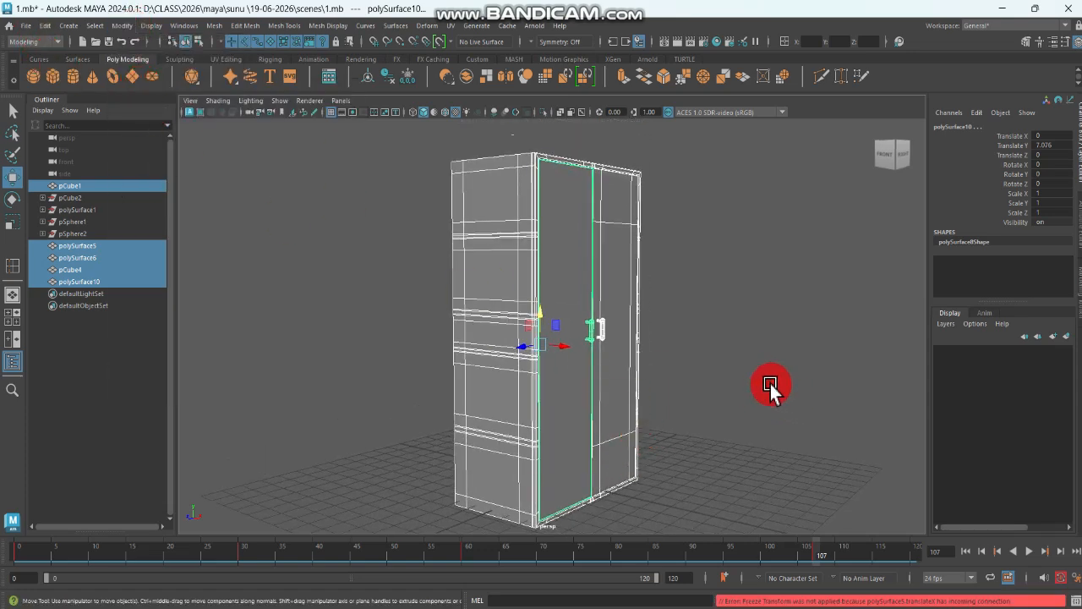
{"action": "right_click_drag", "start_coordinate": [562, 236], "coordinate": [615, 220]}
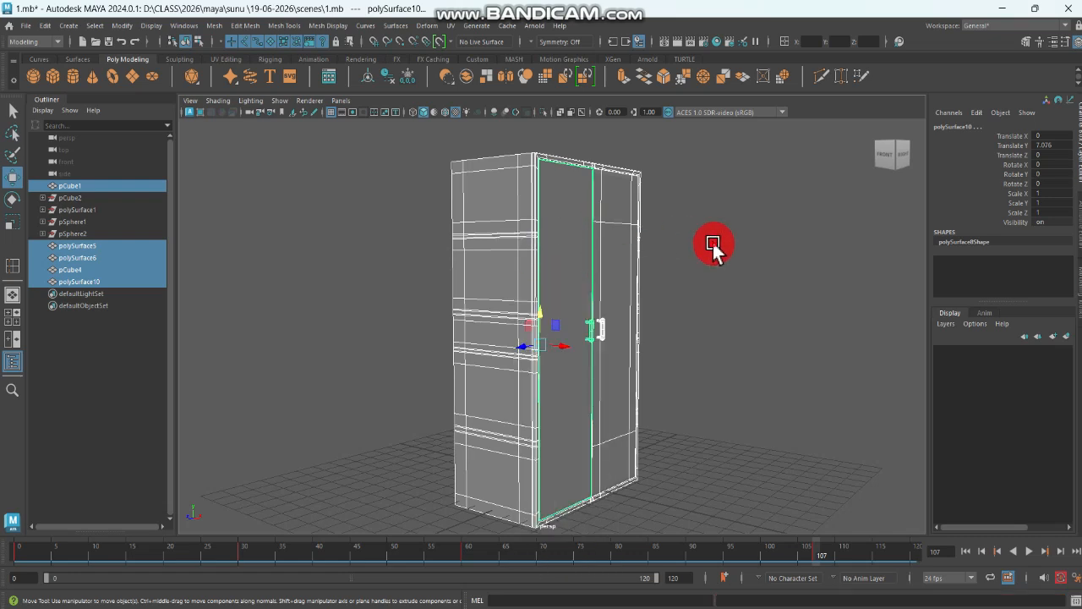
{"action": "left_click", "coordinate": [705, 247]}
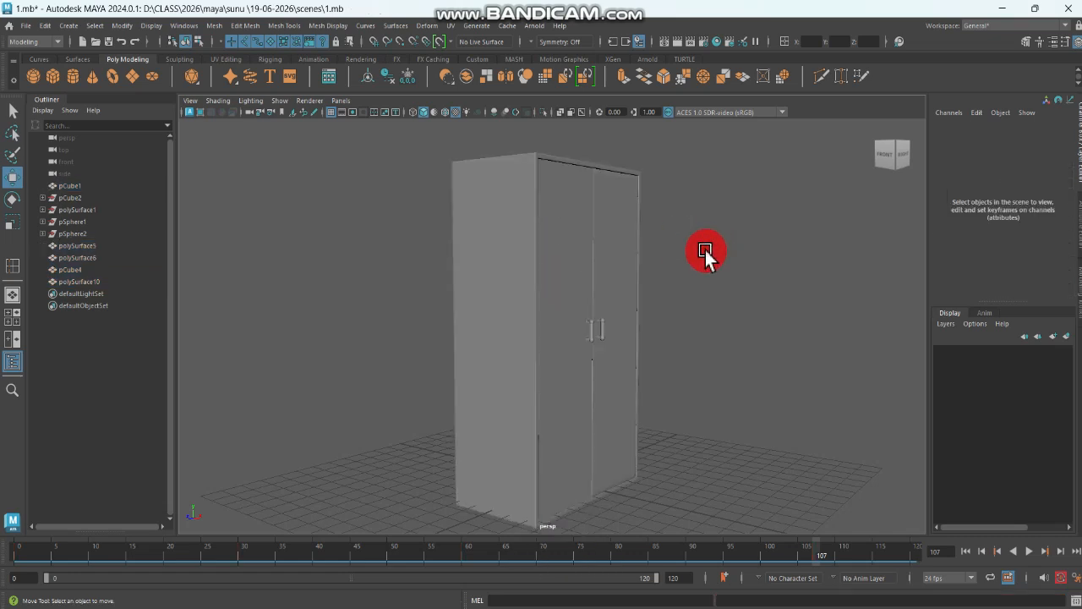